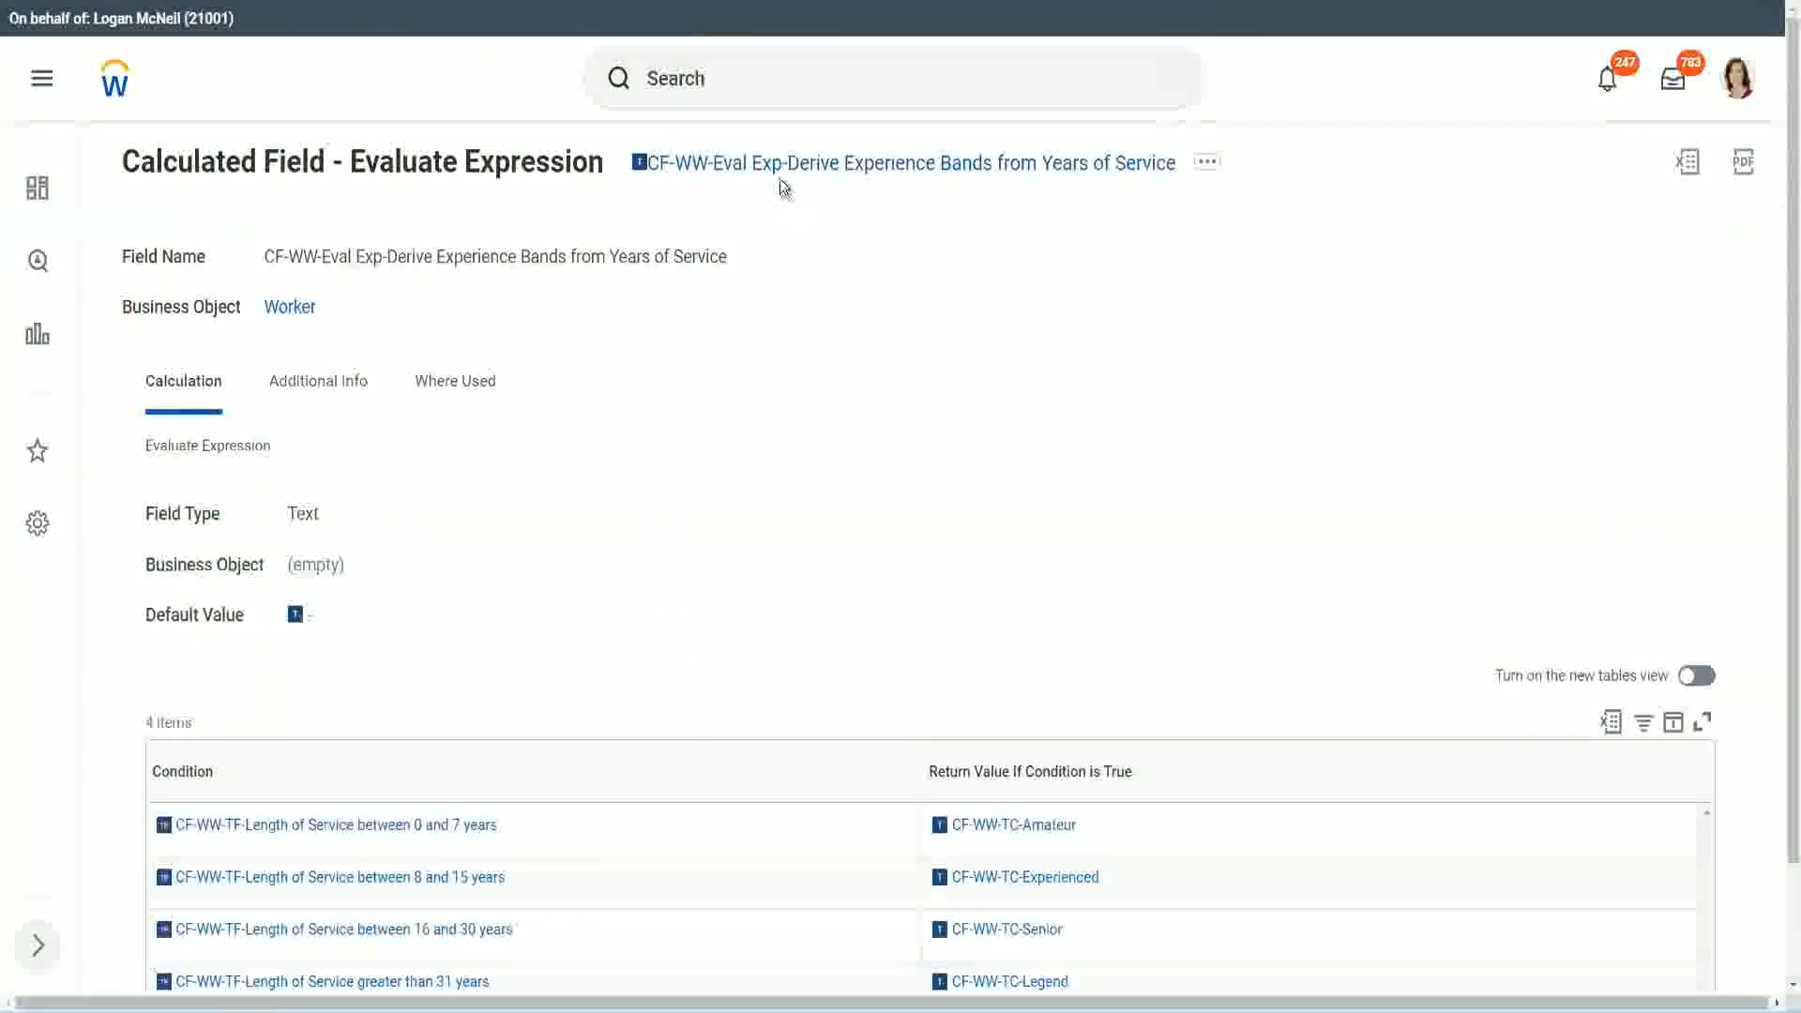
Copy the existing calculated field's name, and search for and open the Create Calculated Field task
right_click(782, 170)
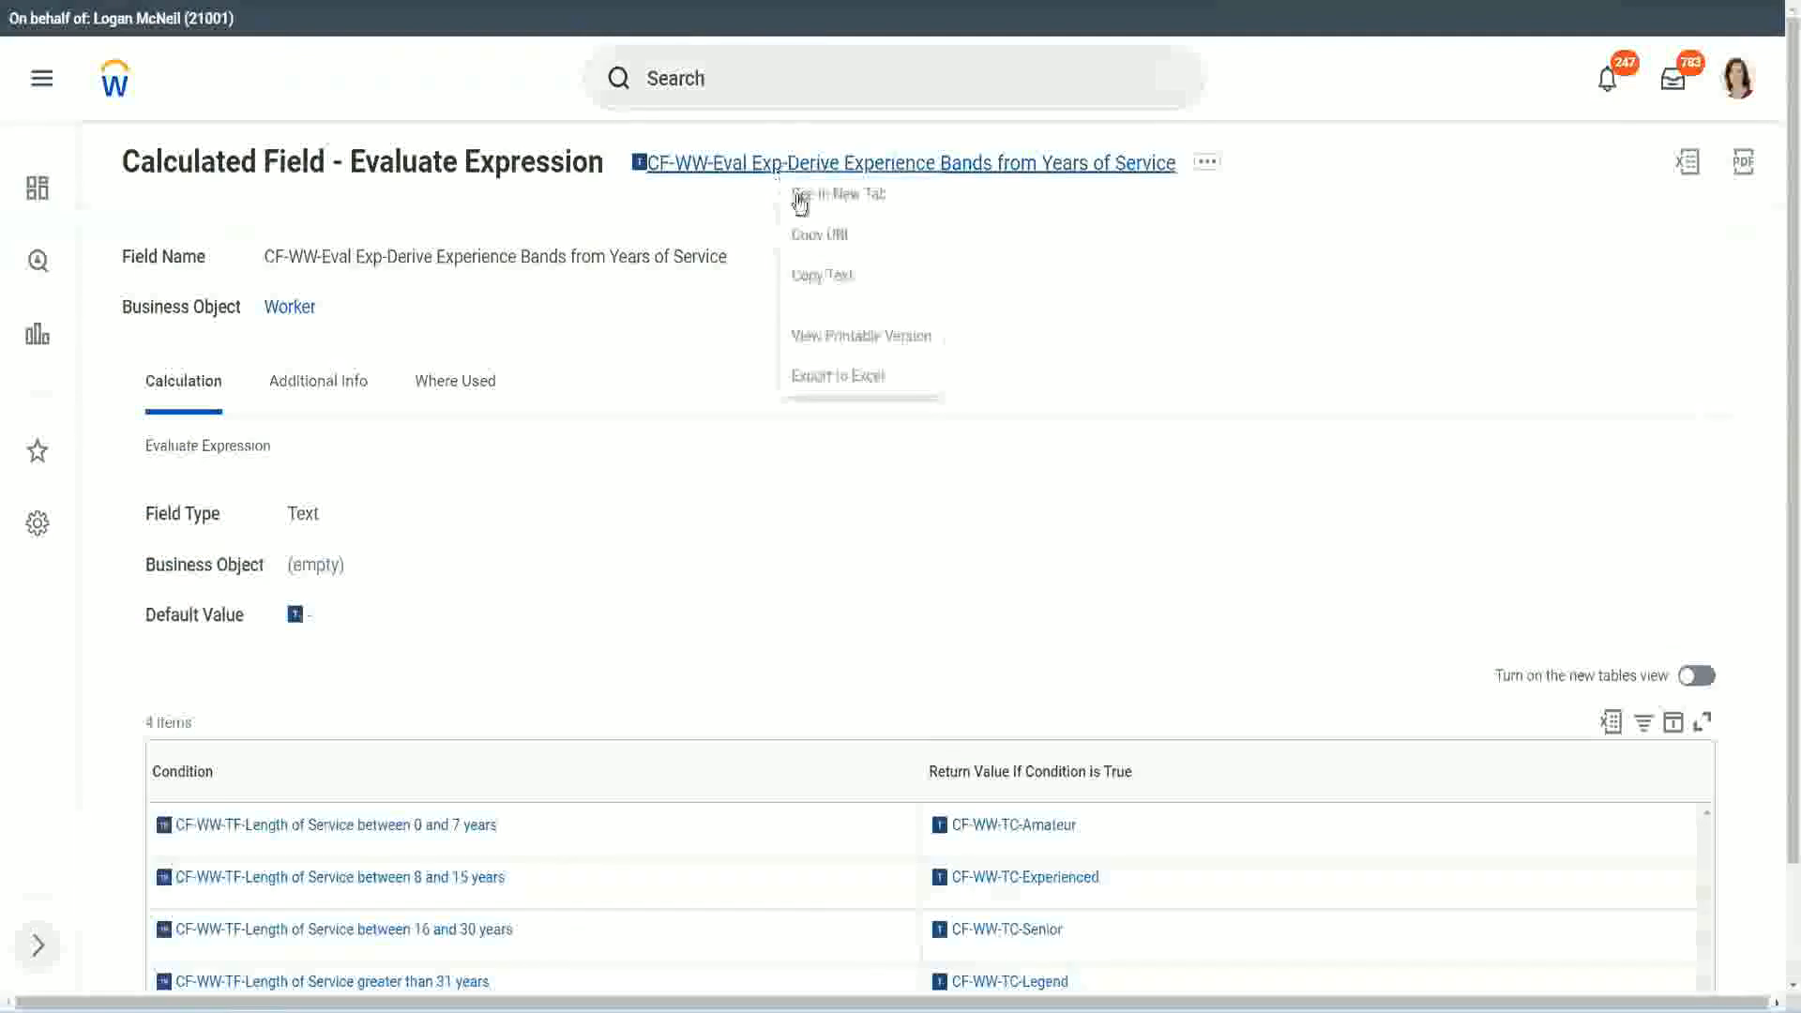
click(843, 280)
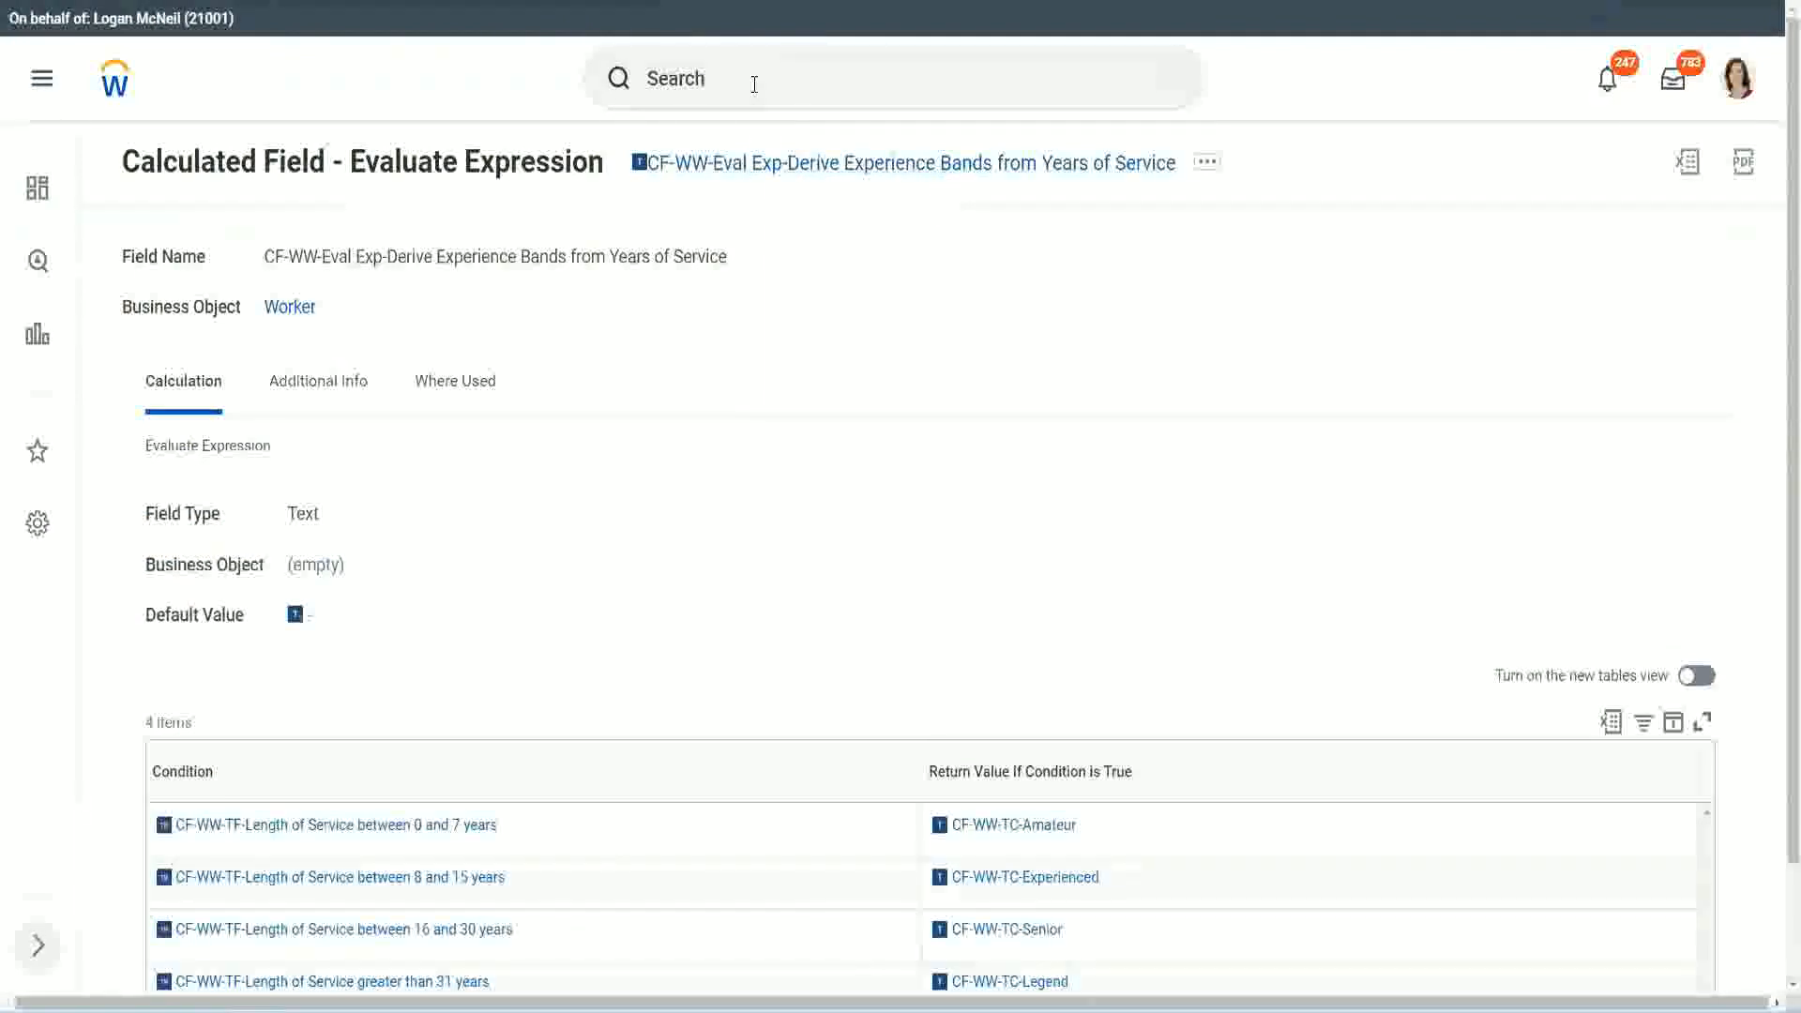
click(754, 84)
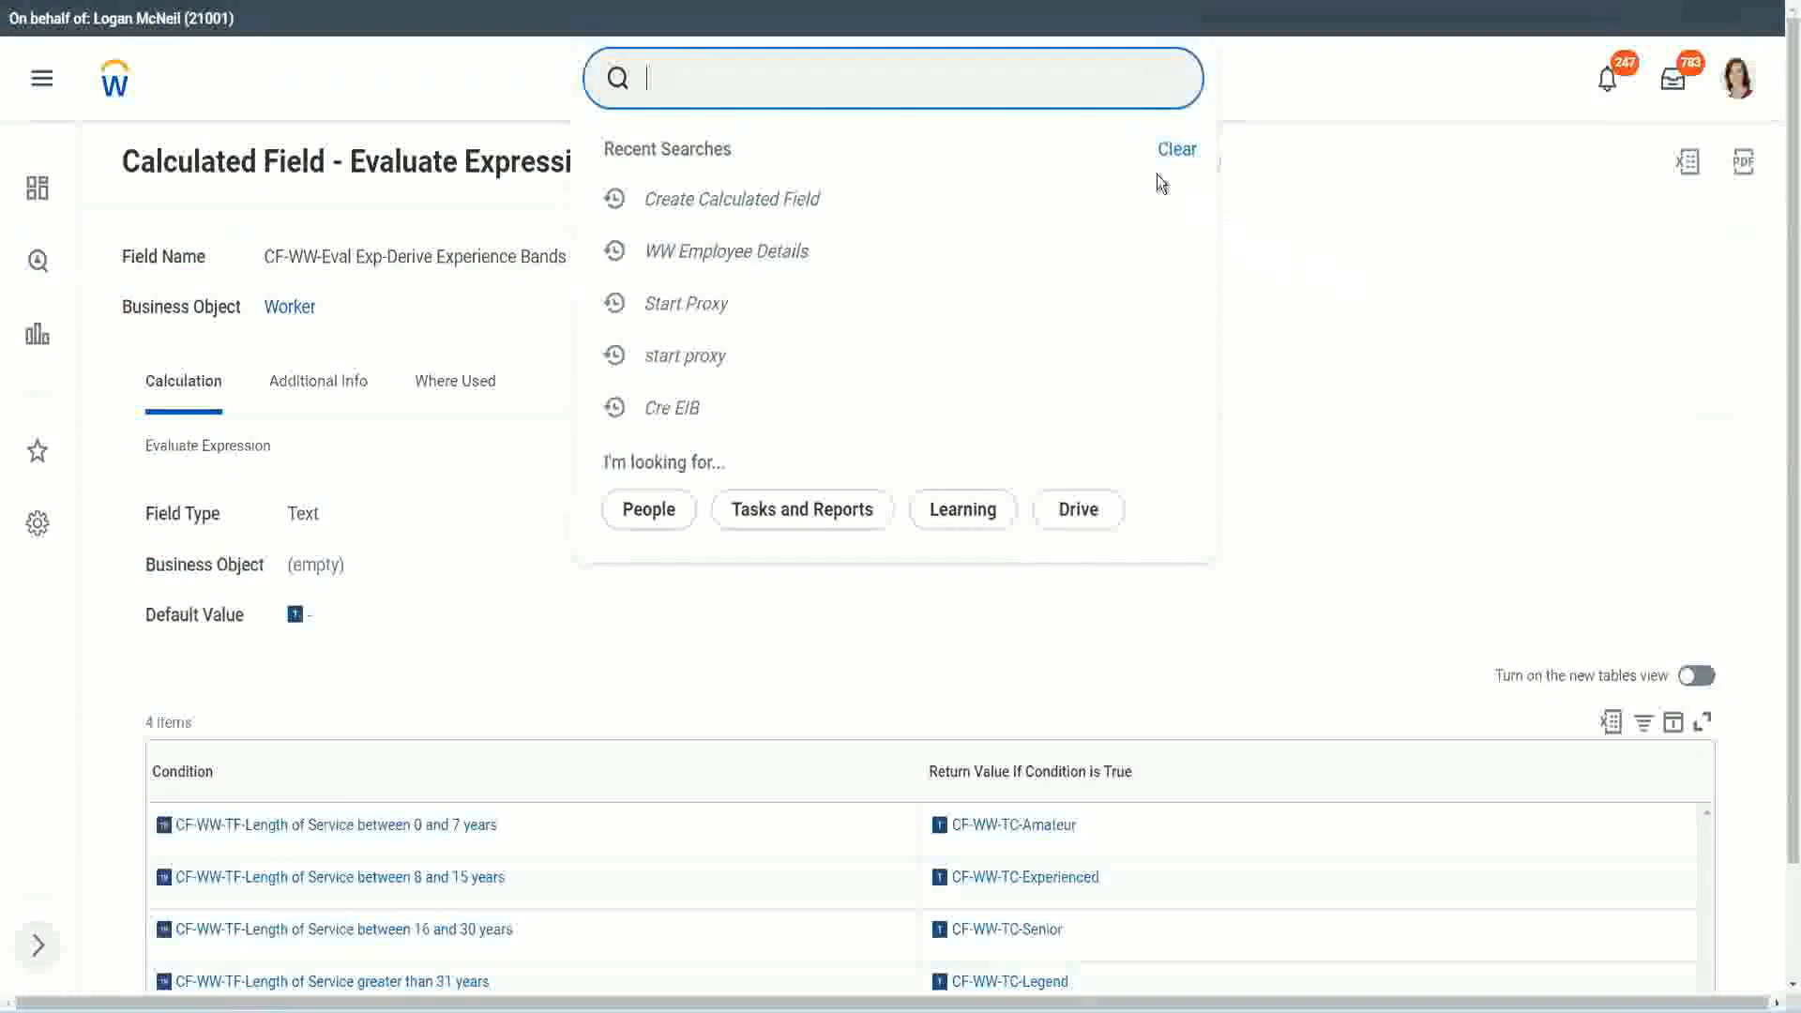
click(711, 69)
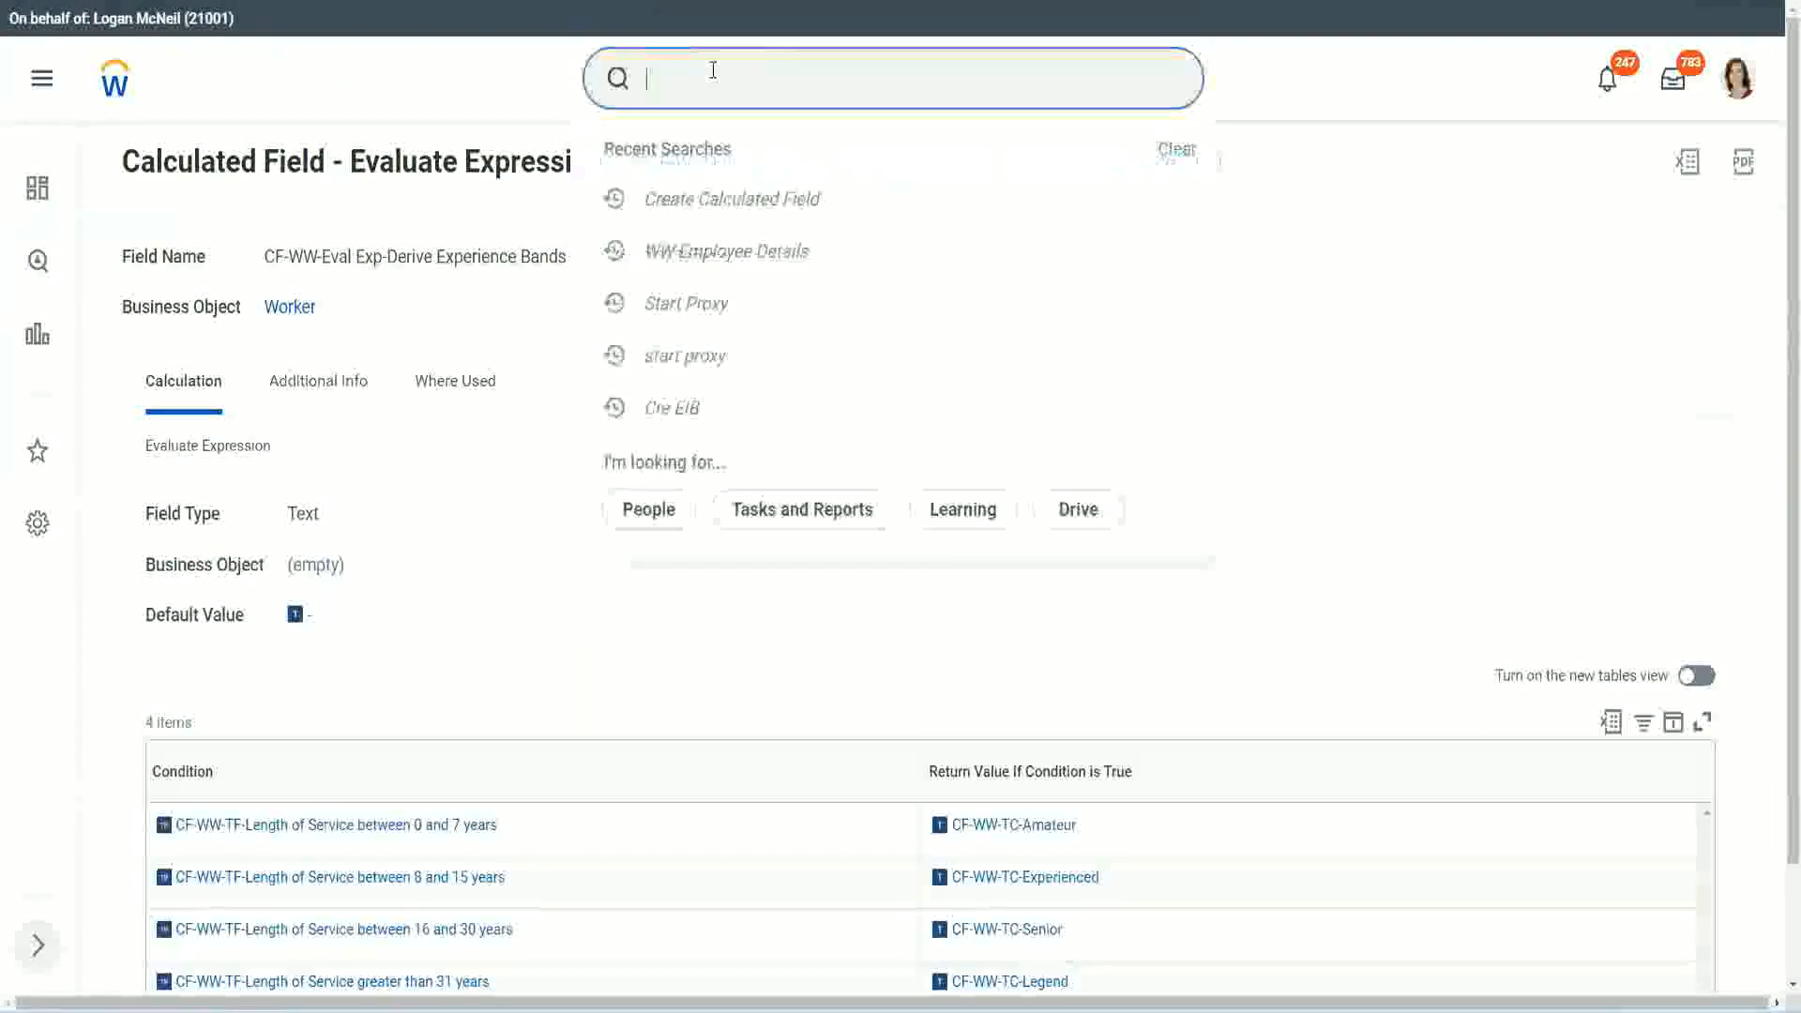
text(create calc)
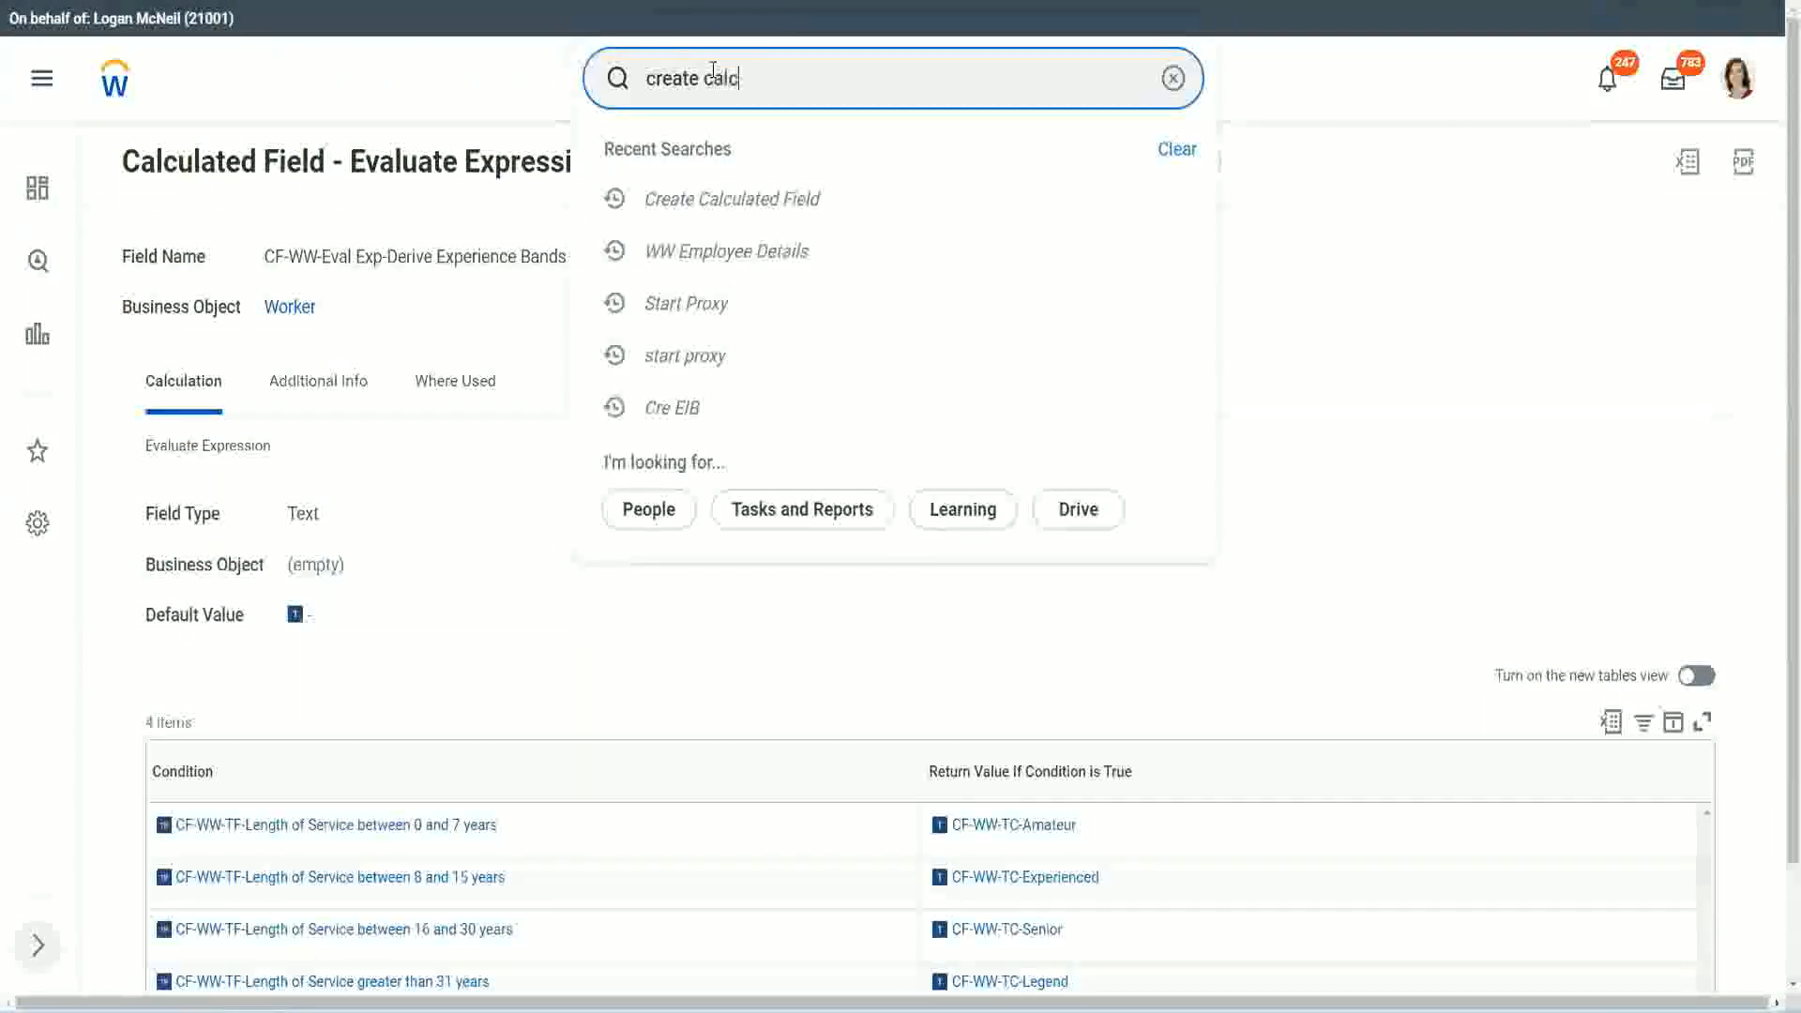
text( field)
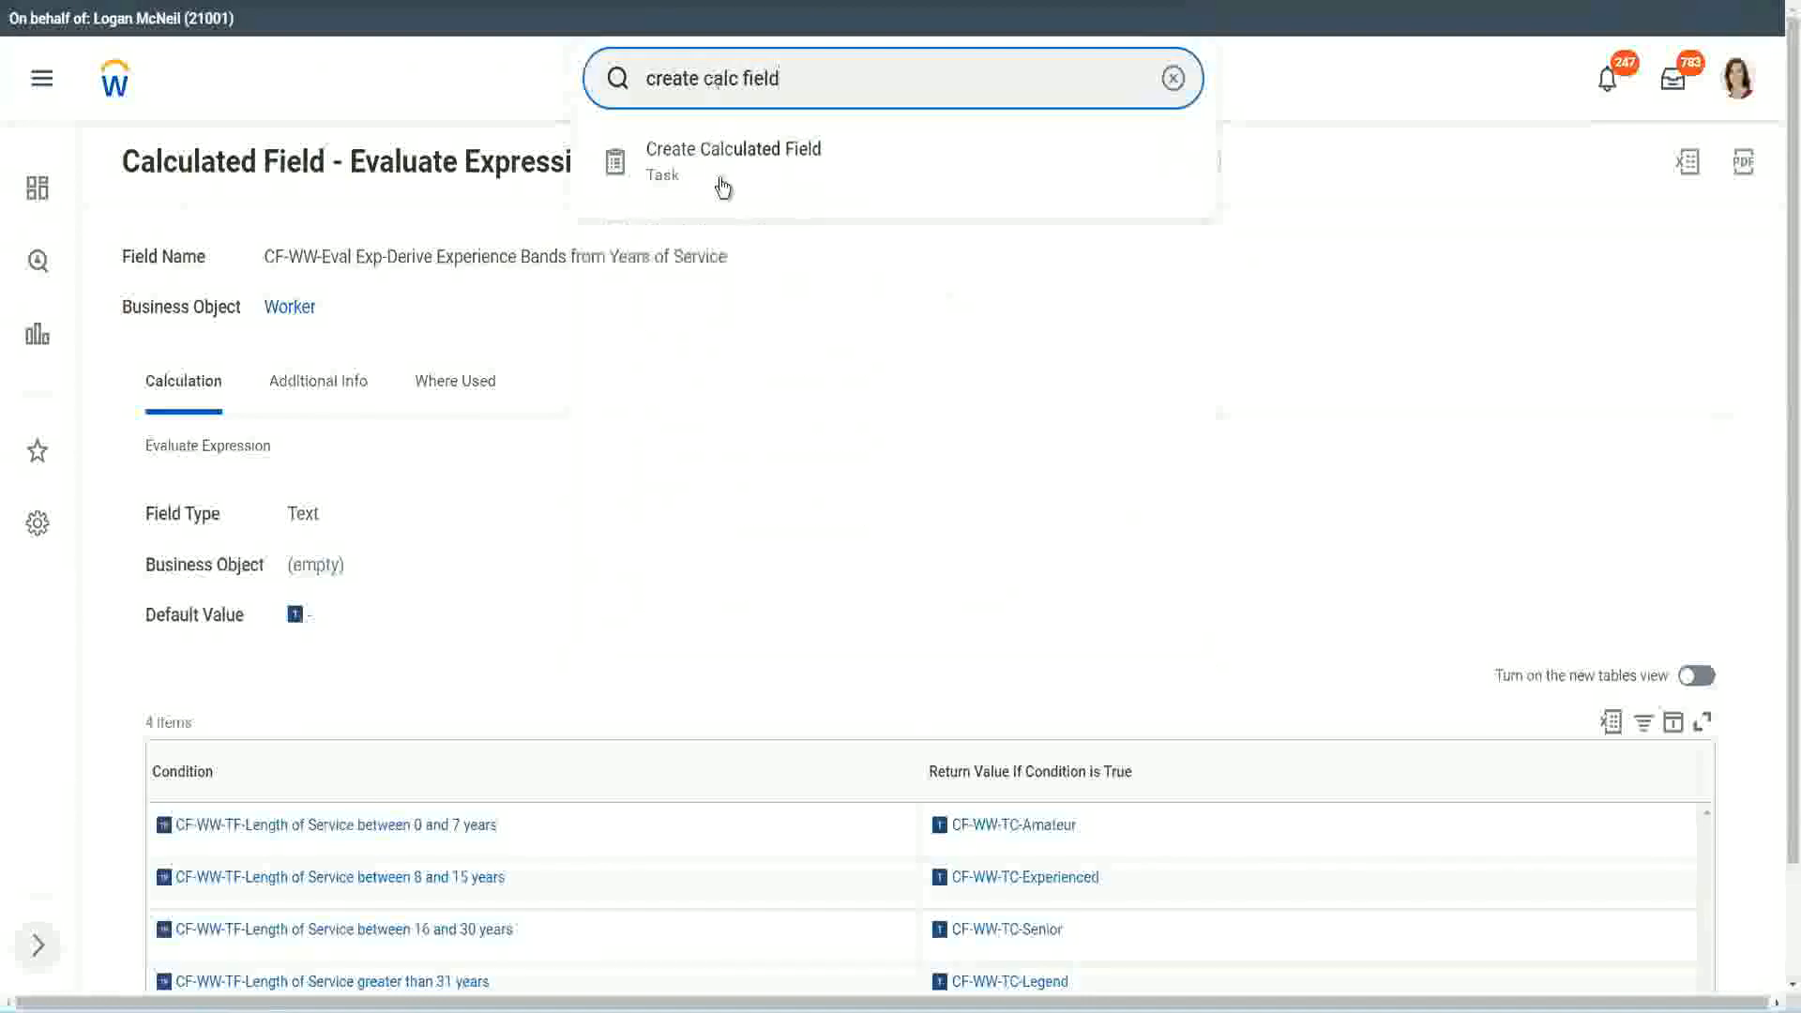
click(746, 175)
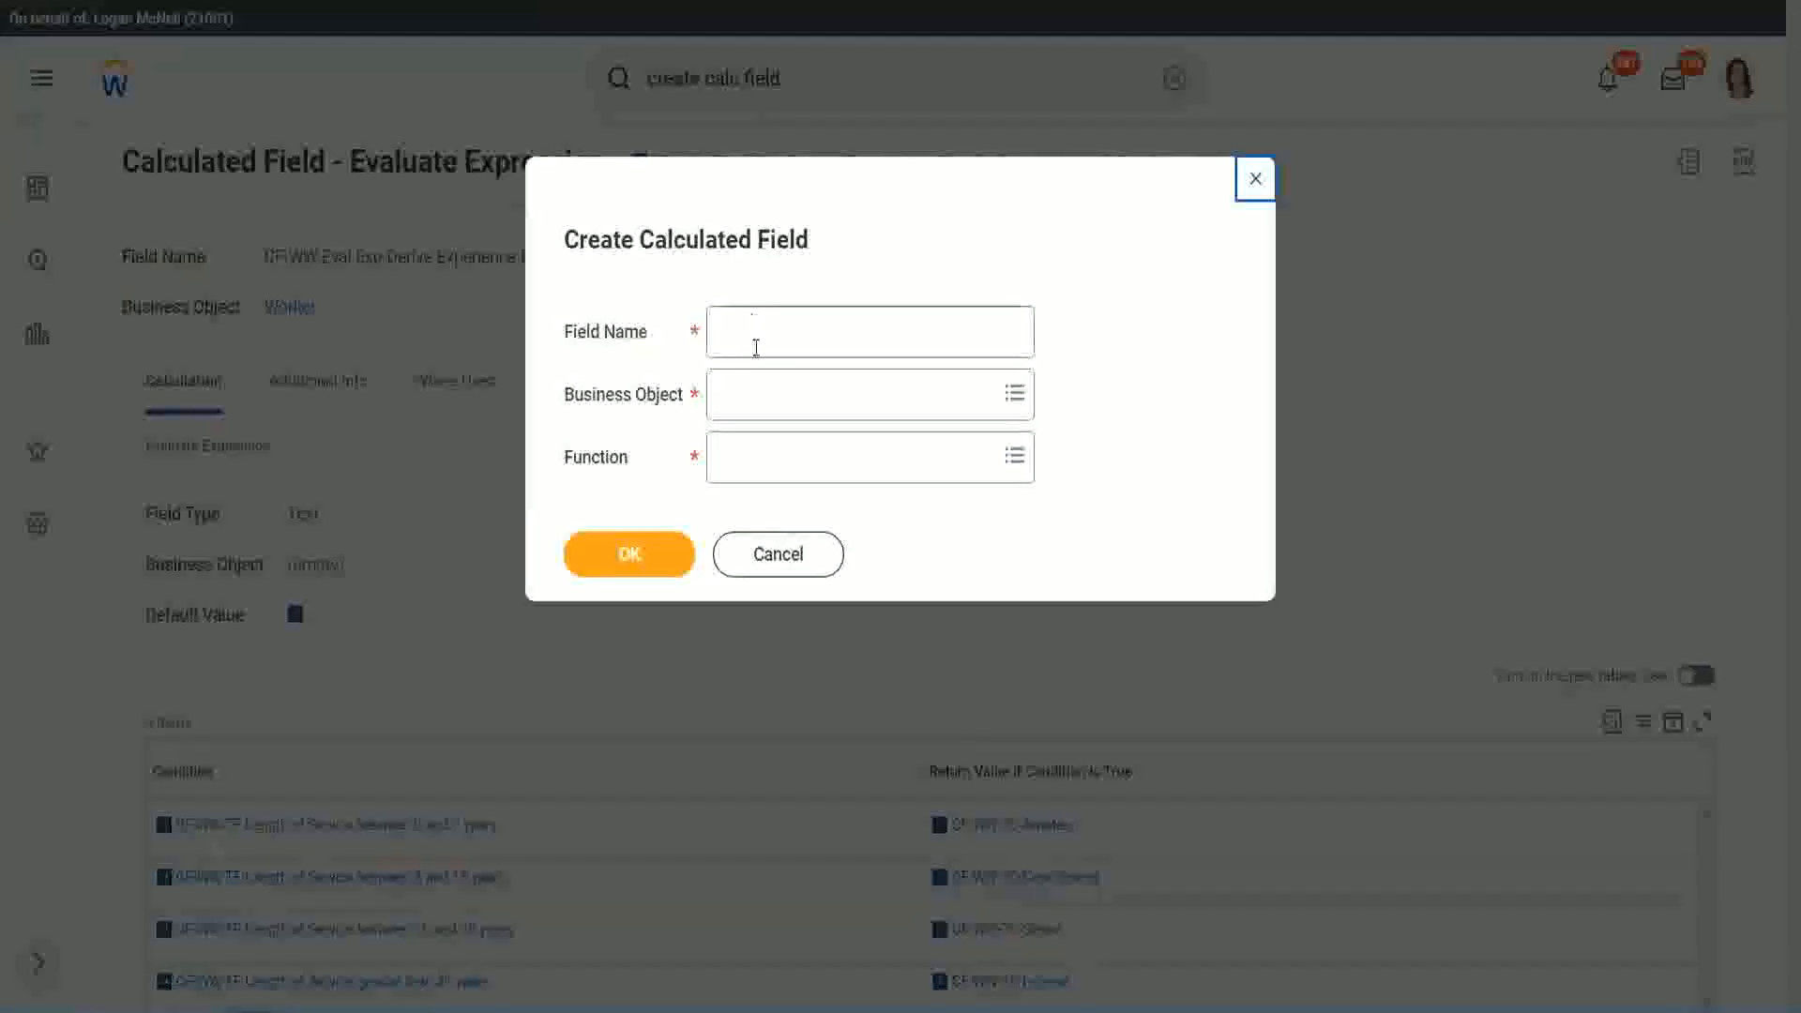
Name the new calculated field "CF-WW-LRB-Identify Experience Bands from years of Service"
click(756, 337)
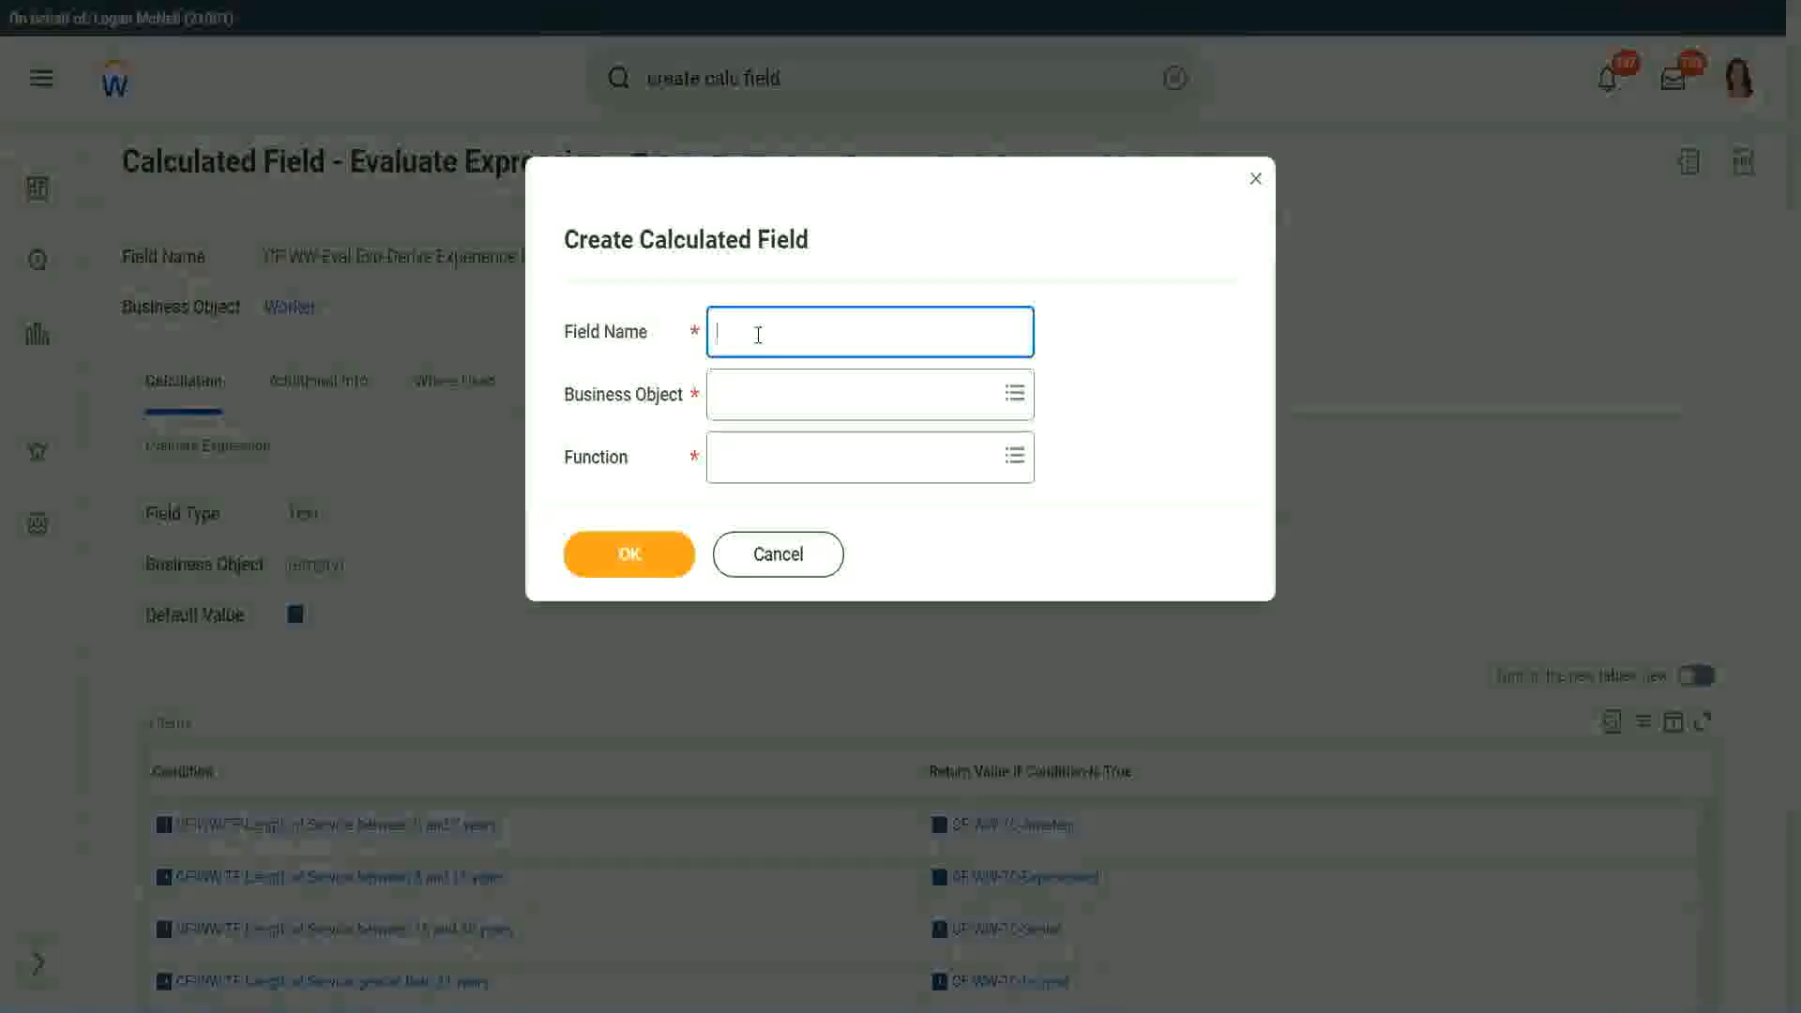
text(CF)
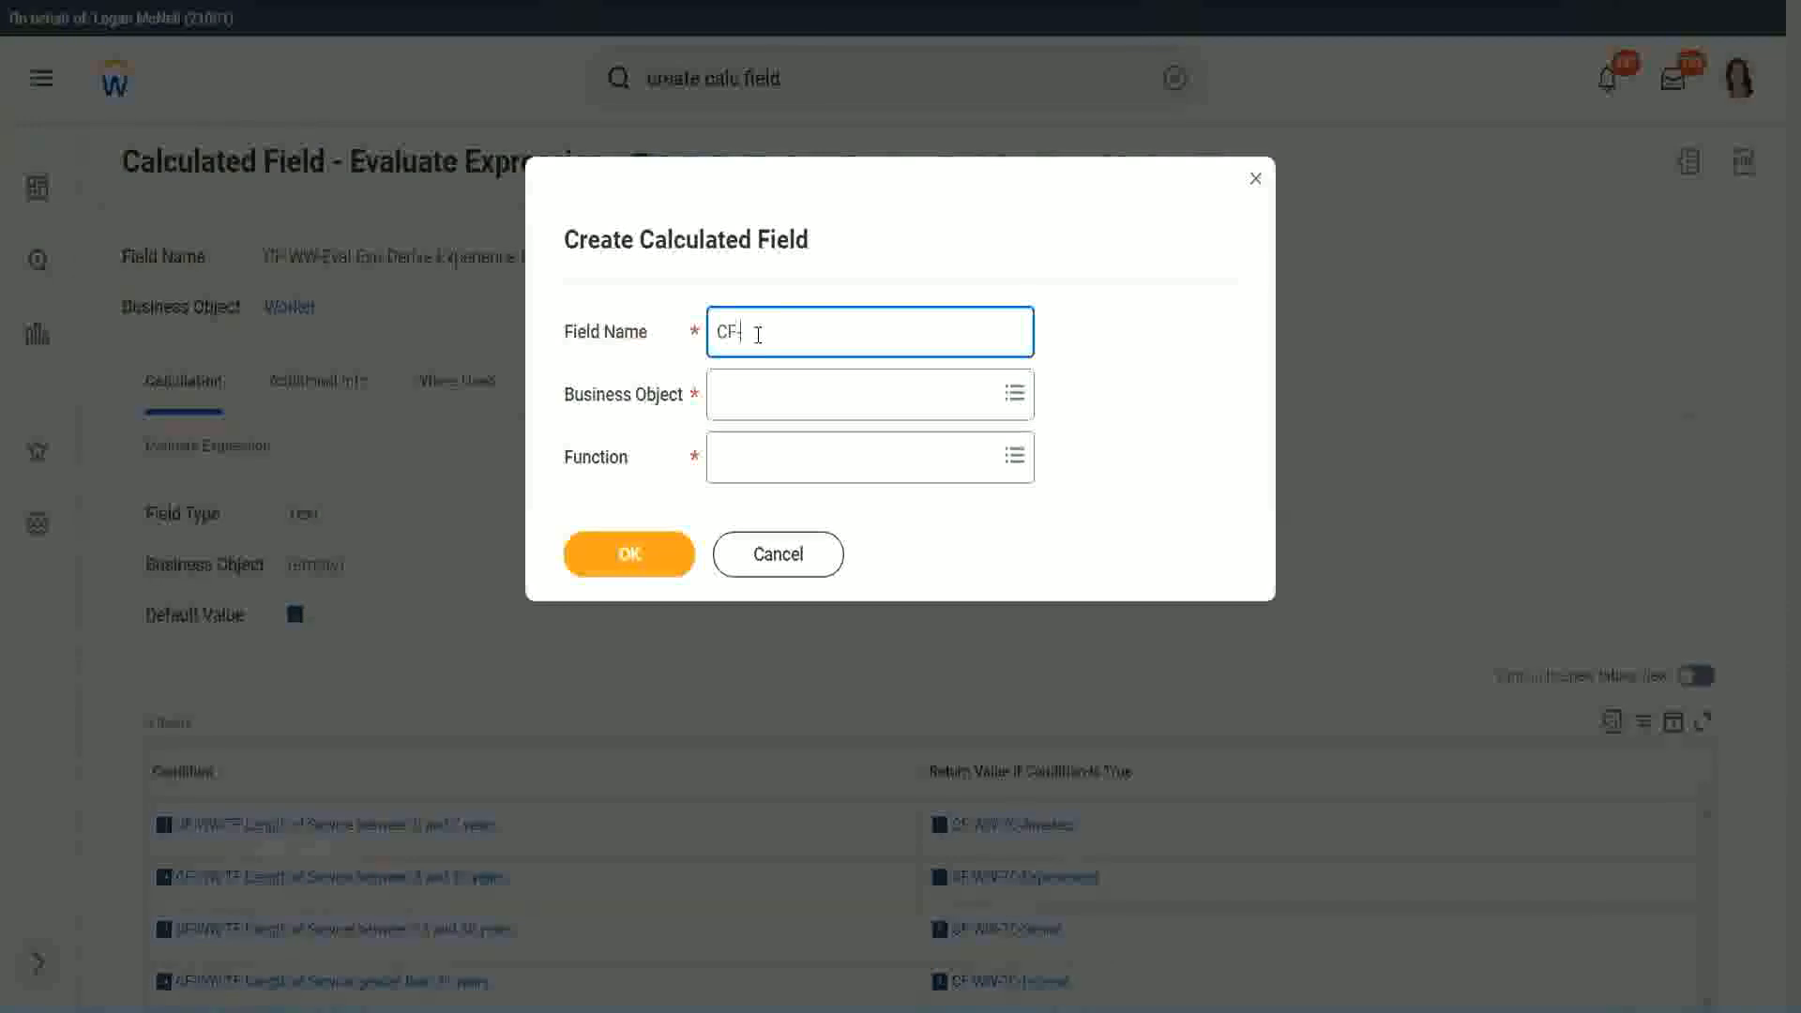
text(-WW-LRB-Identify Ex)
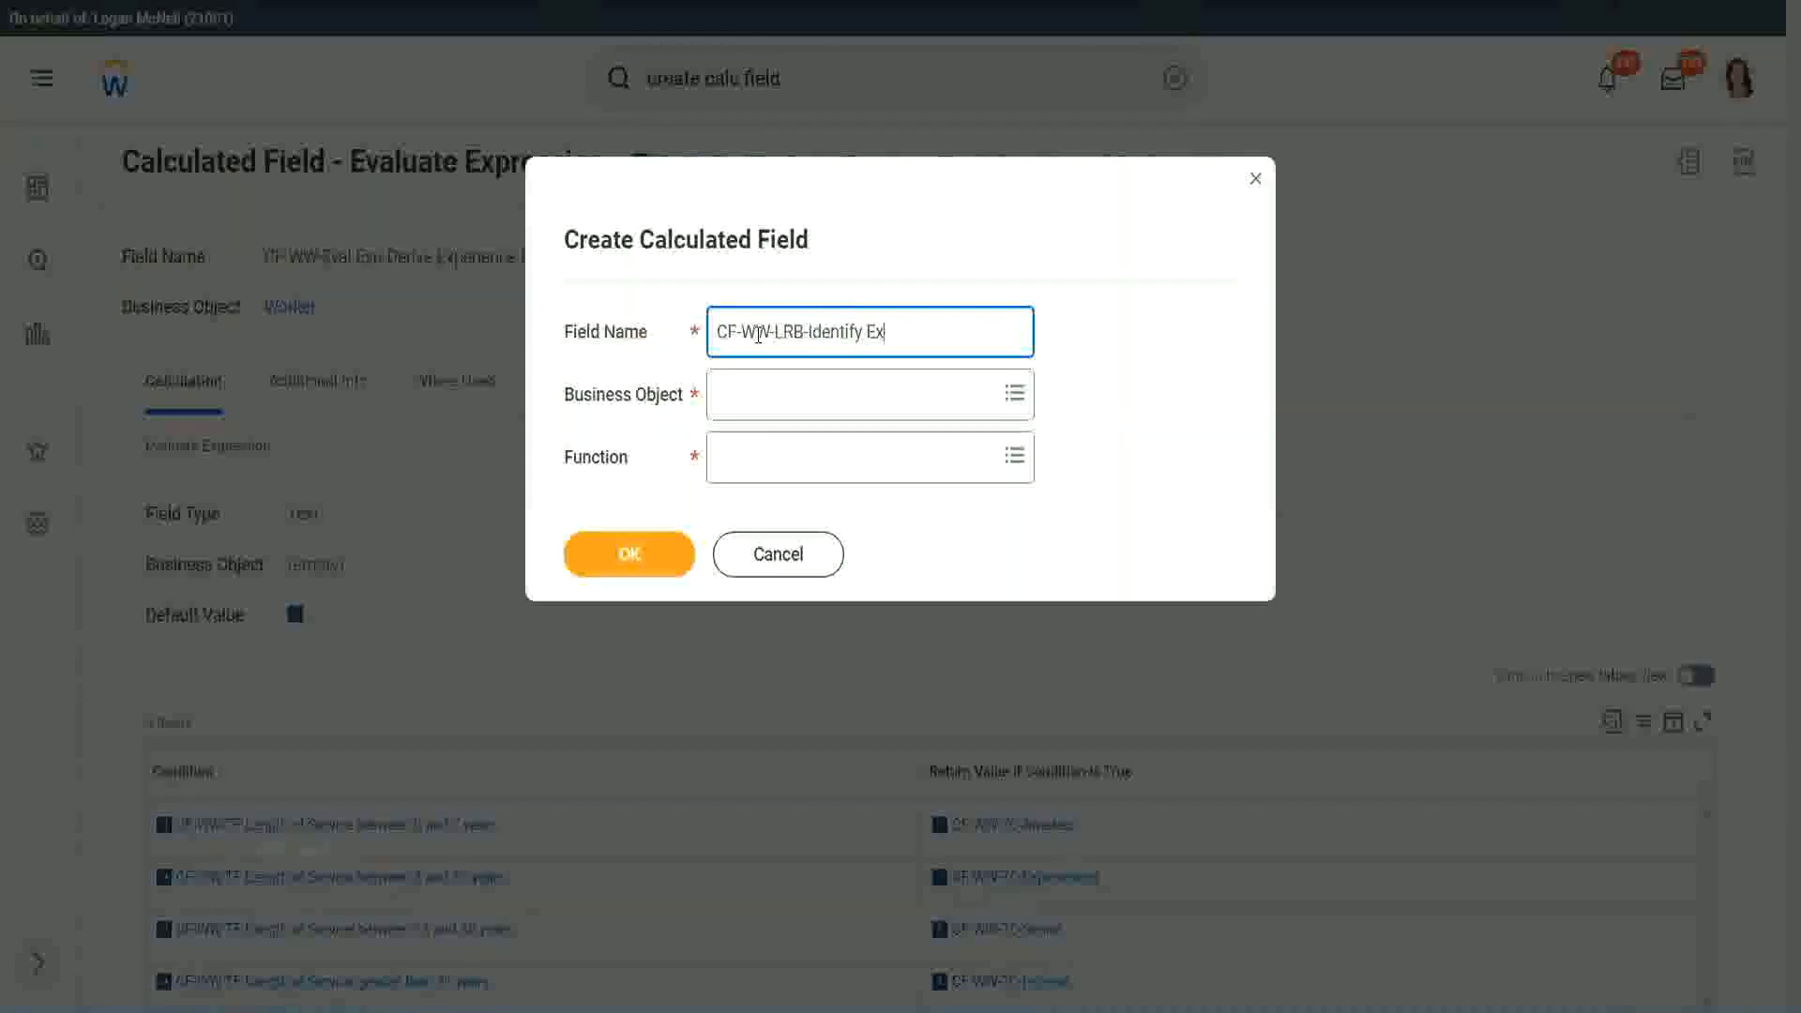
text(eperience)
key(BackSpace)
key(BackSpace)
text(ce Bands fro)
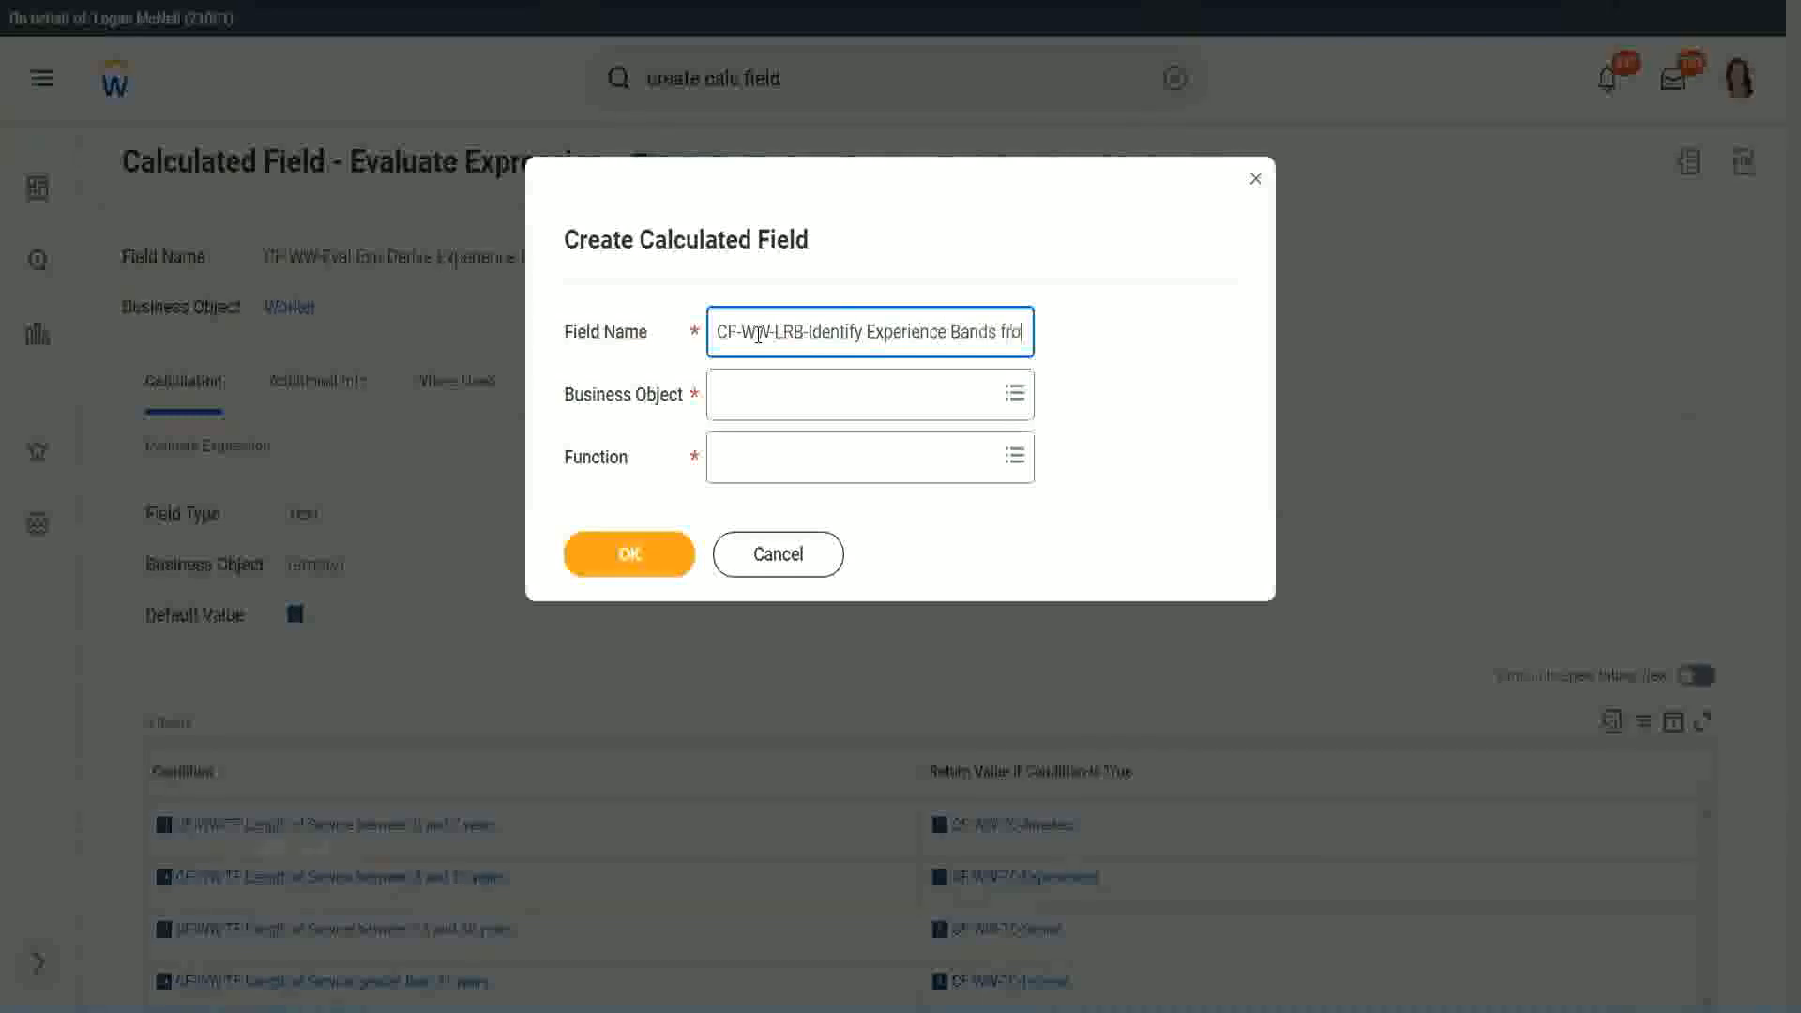
text(m years of Service)
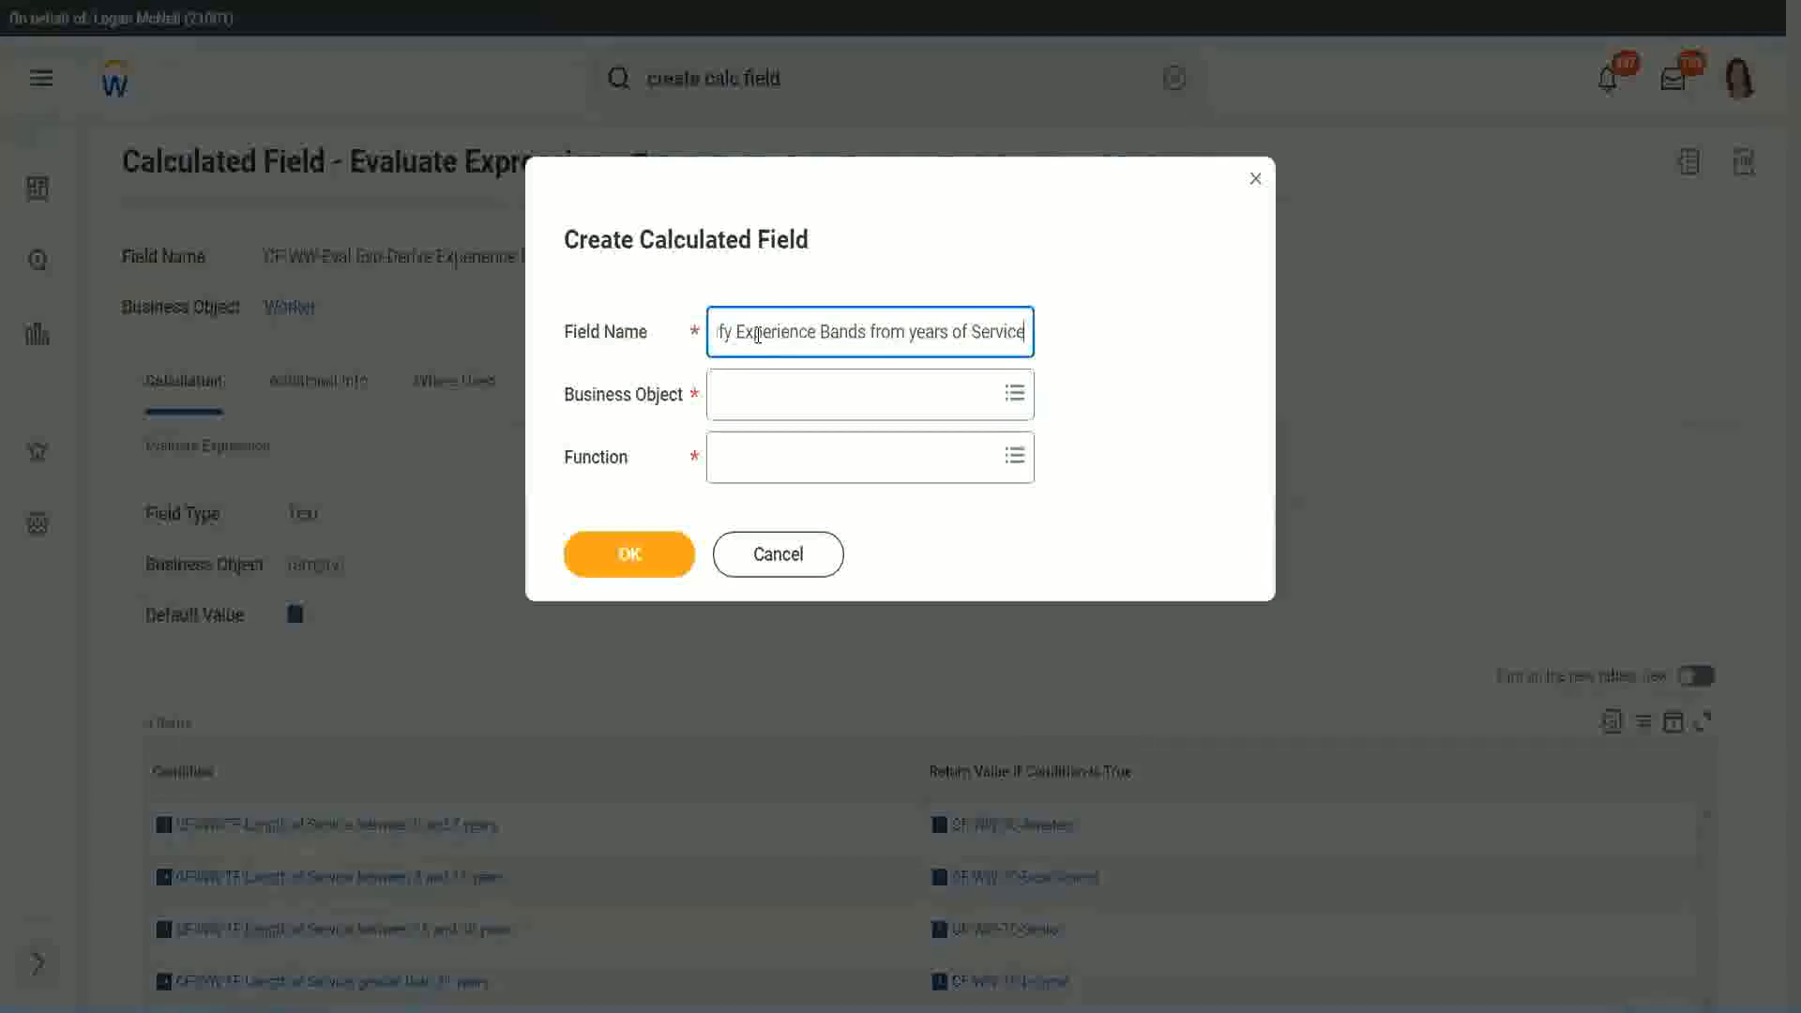
Set the business object to Worker and the function to Lookup Range Band, and confirm the new calculated field's basic details
key(Tab)
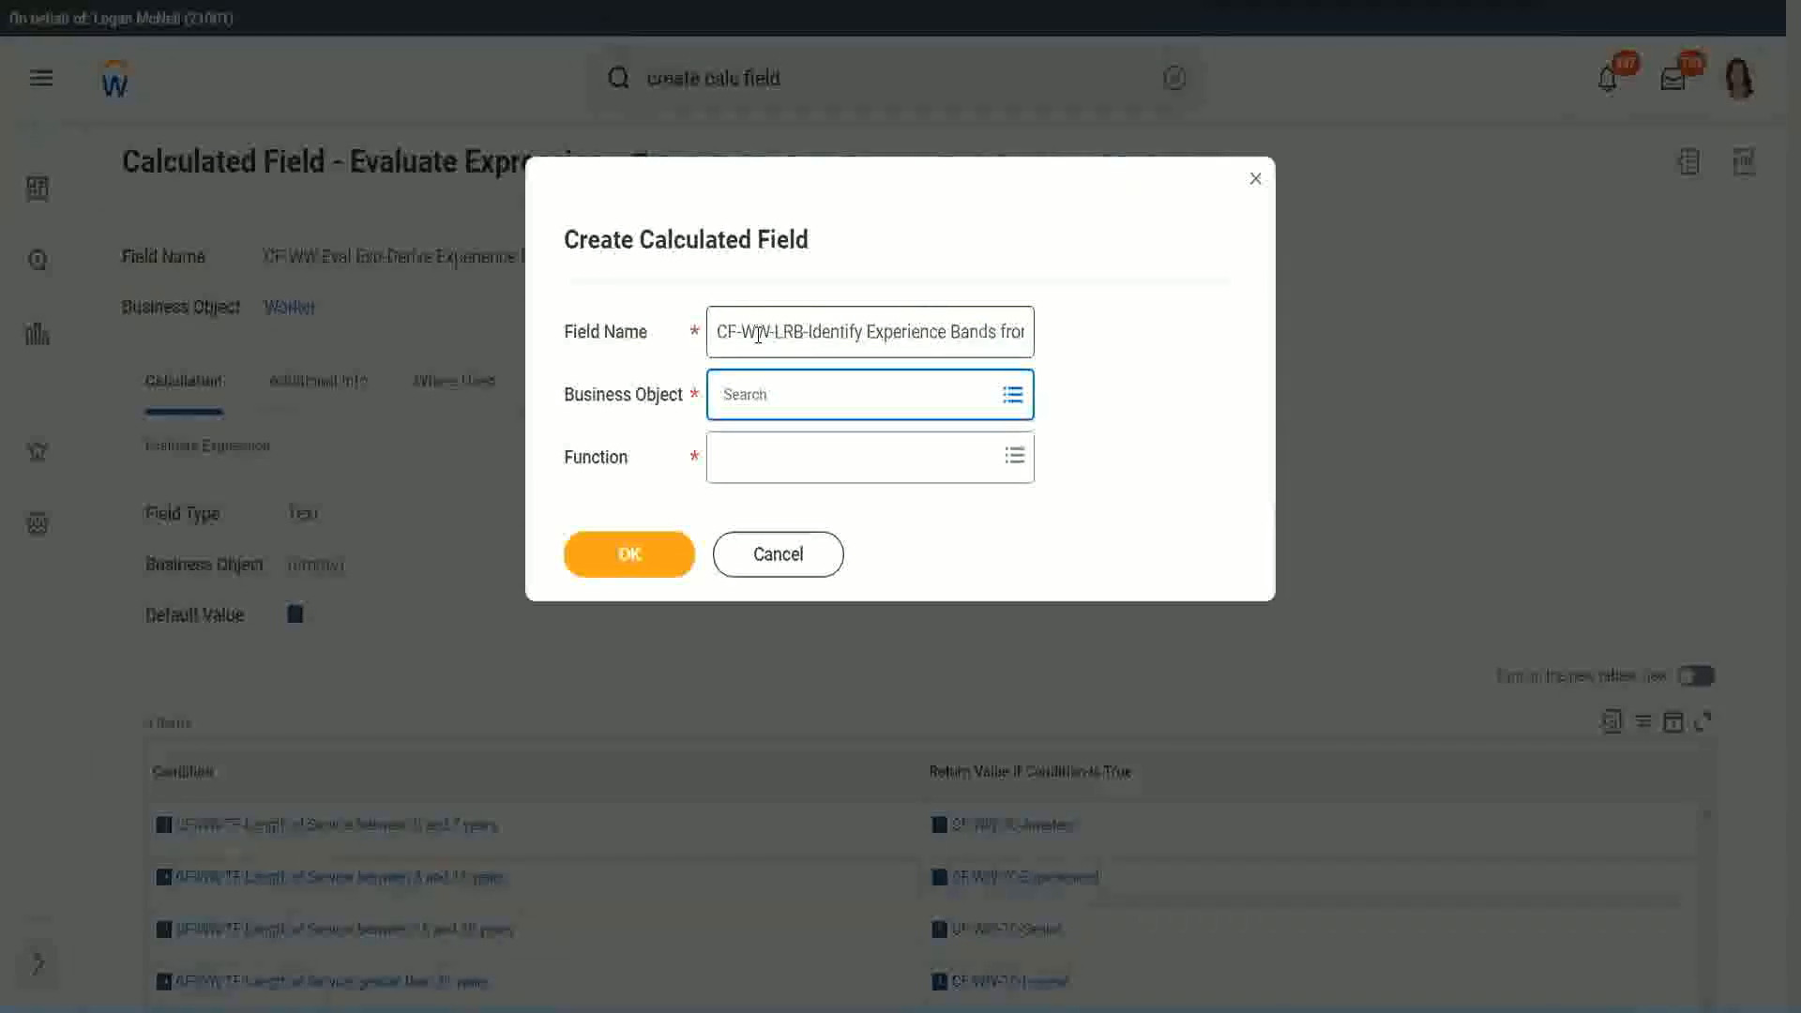
text(work)
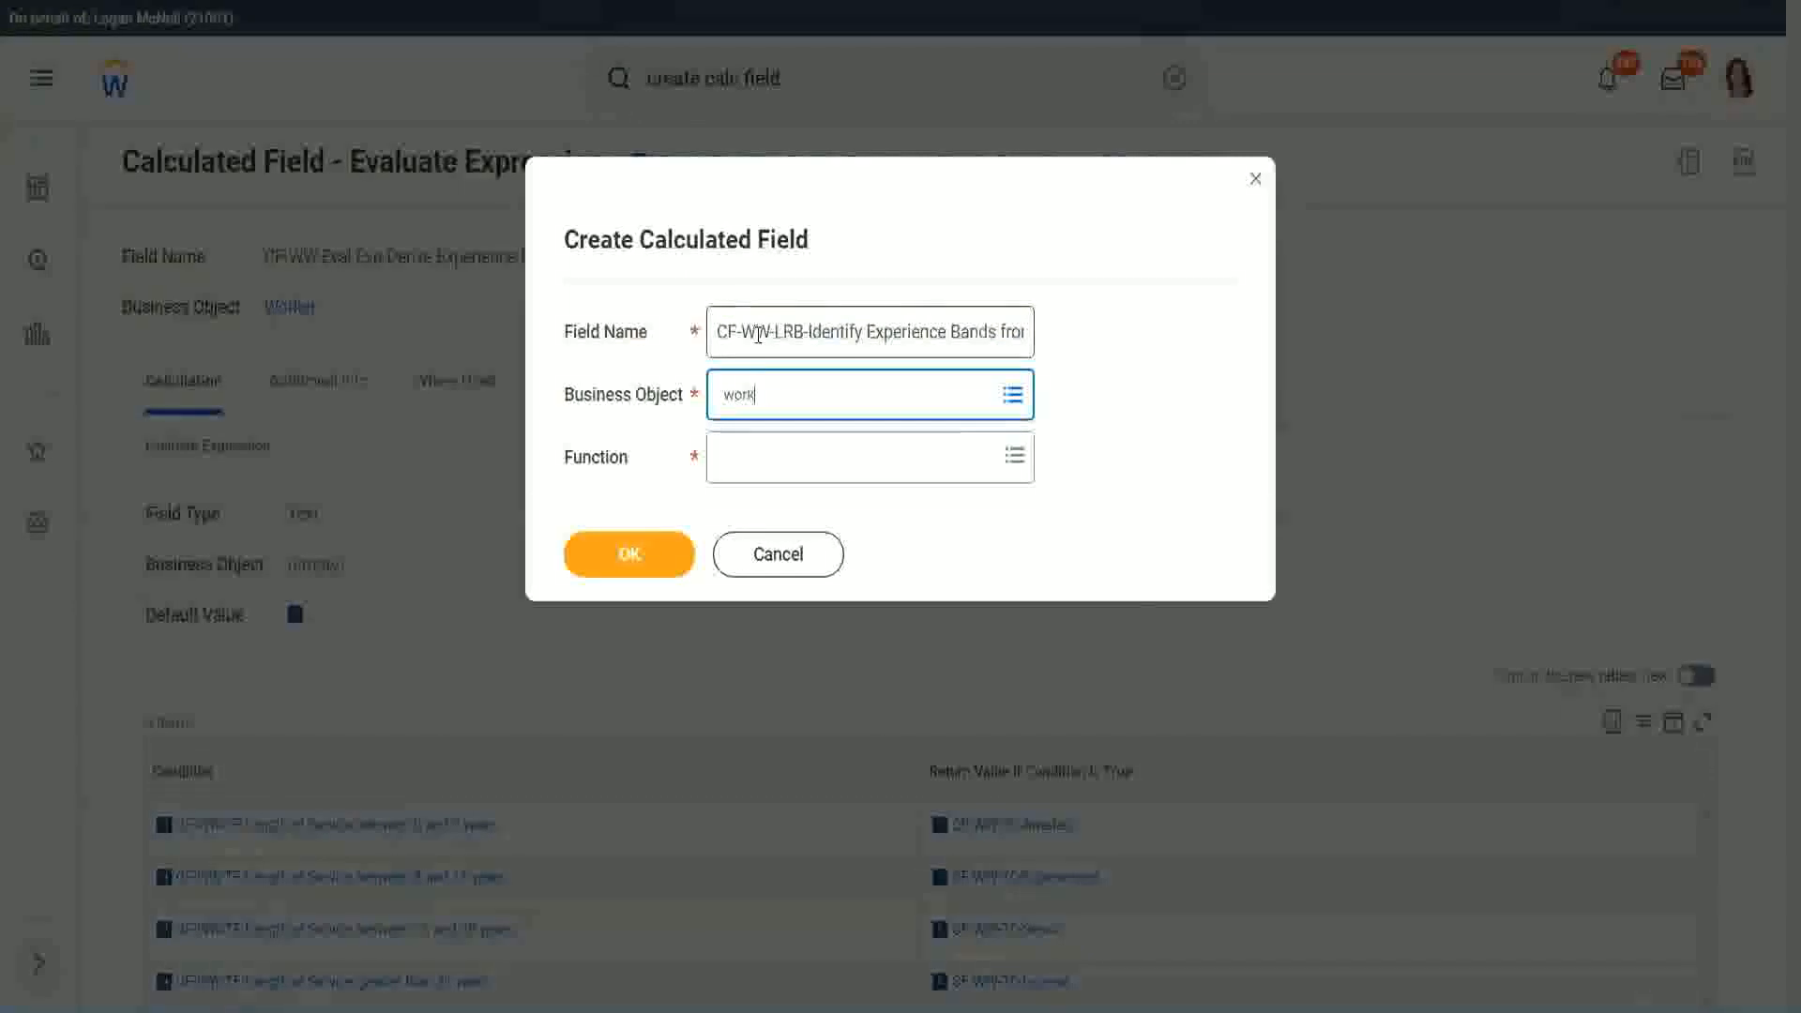
text(er)
key(Return)
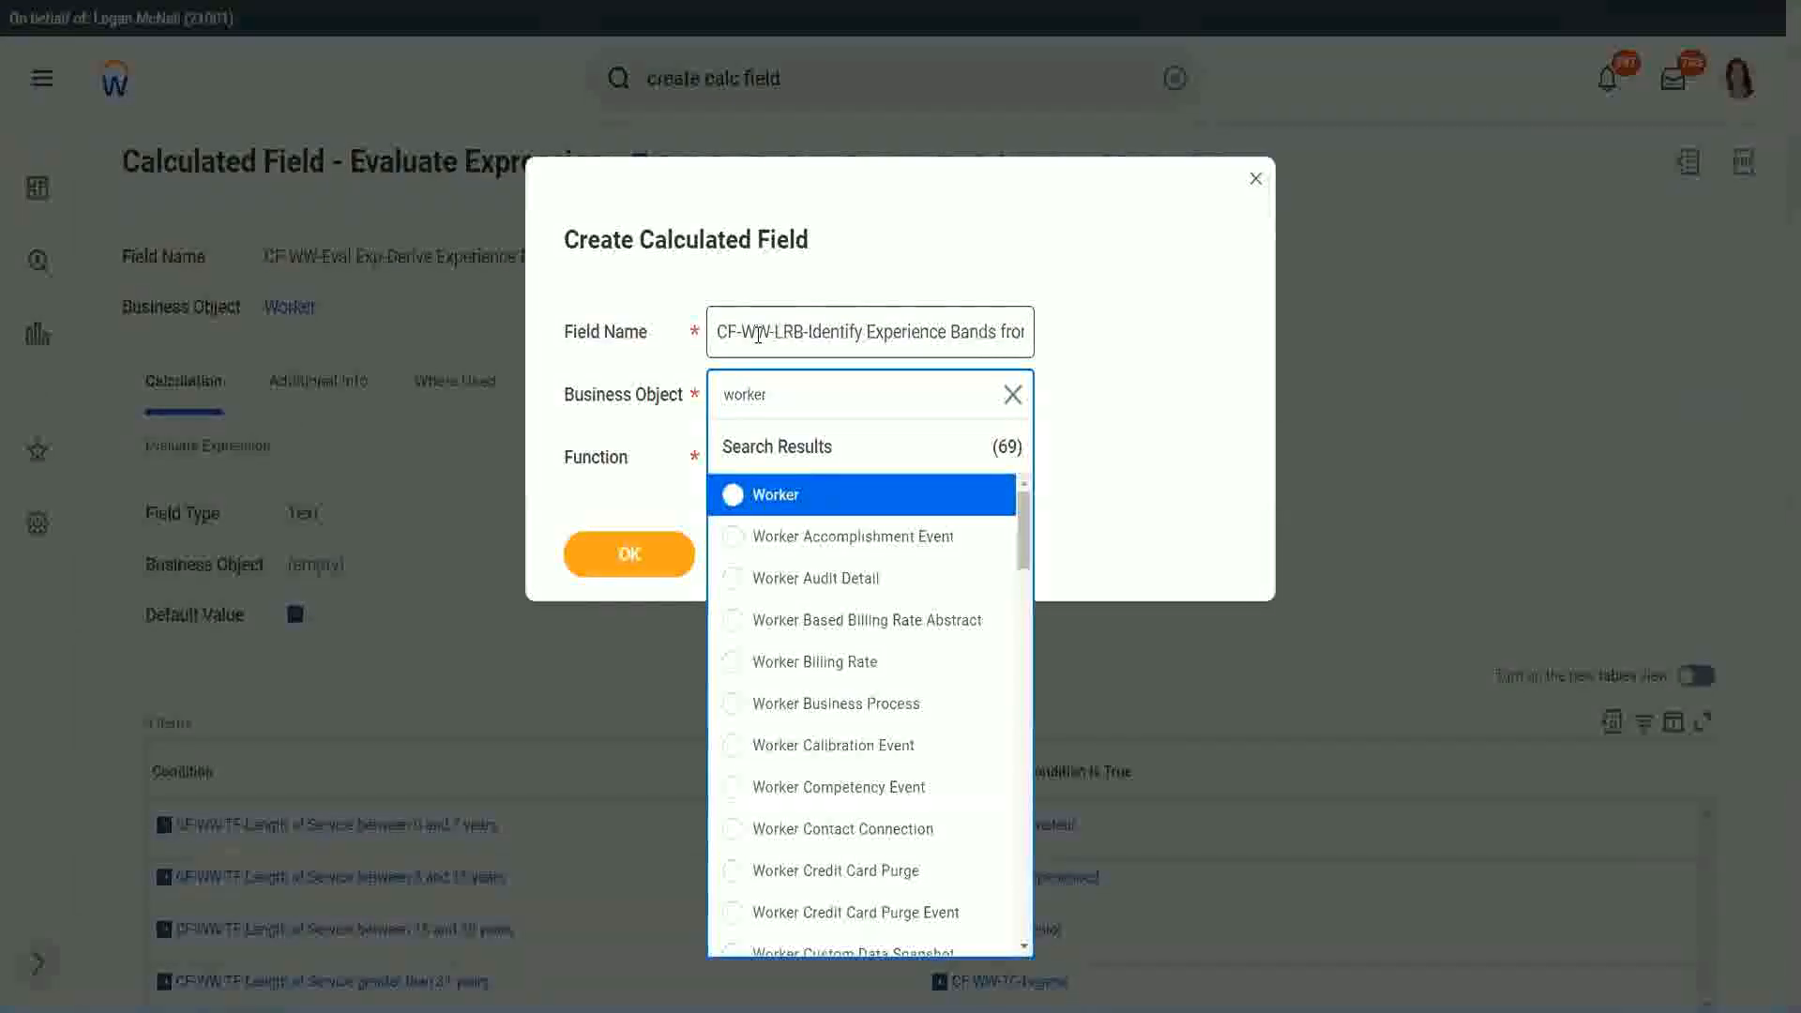
key(Return)
key(Tab)
text(l)
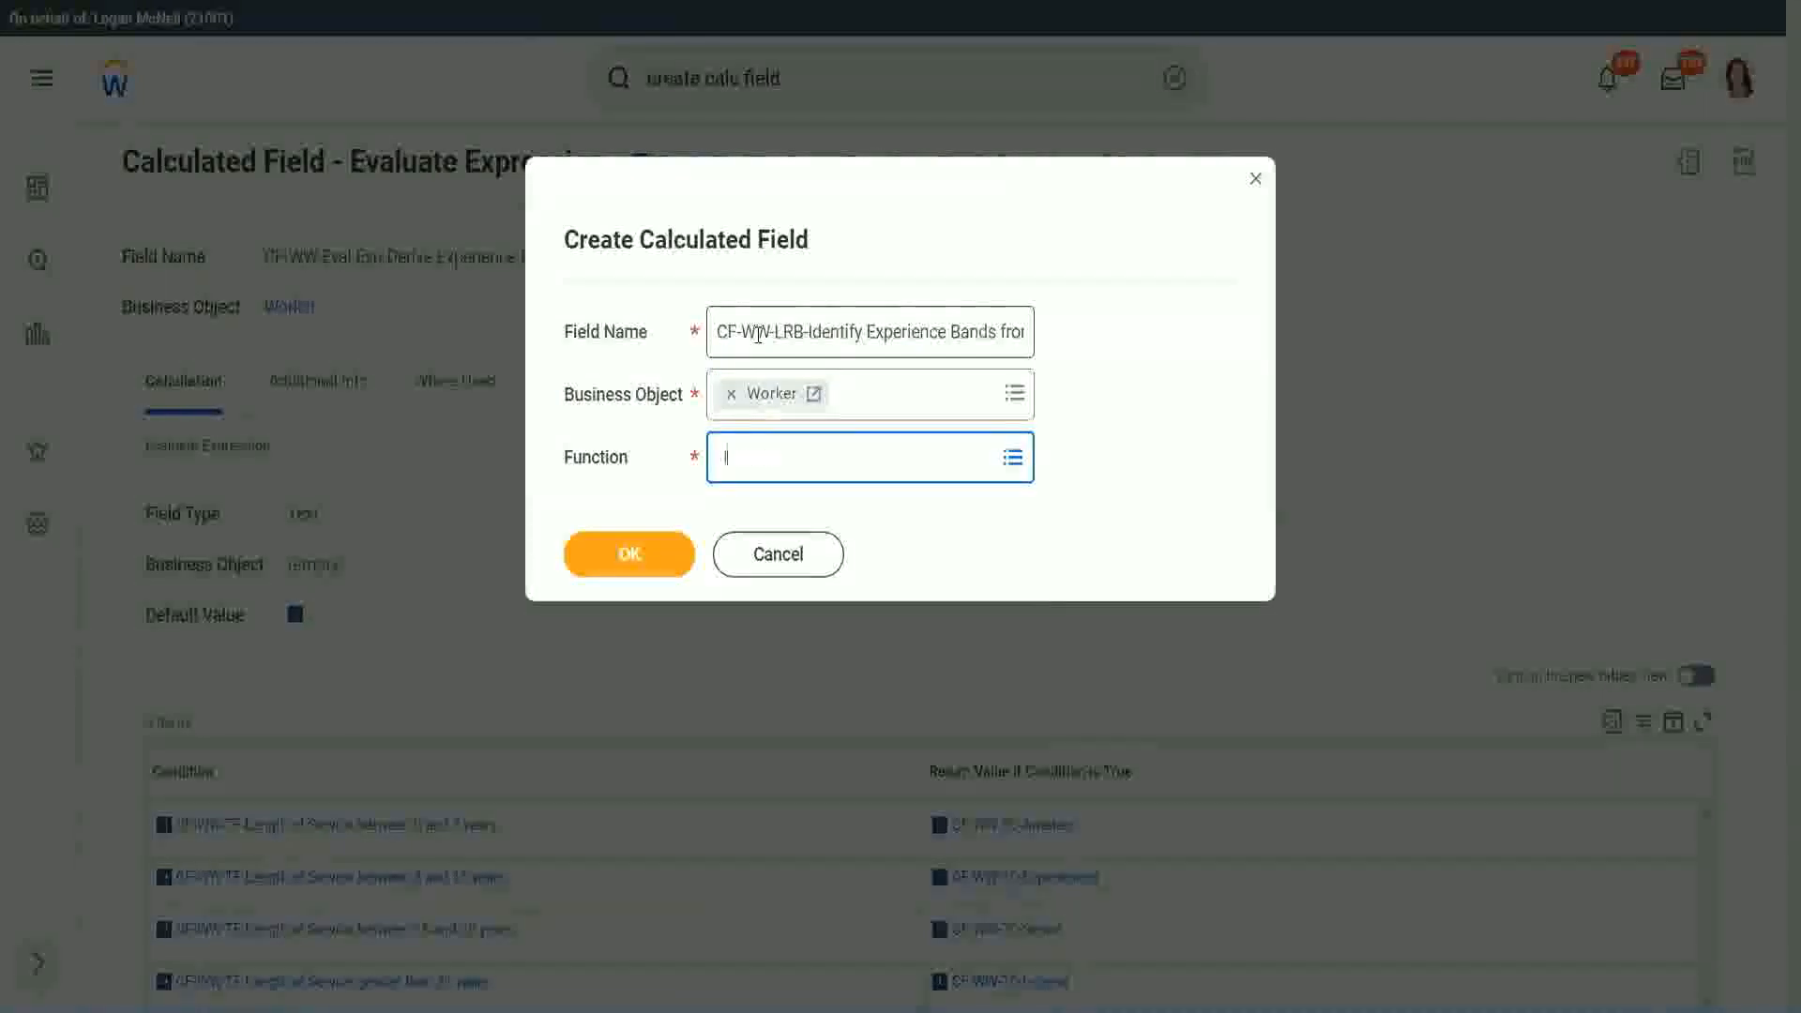
text(rb)
key(Return)
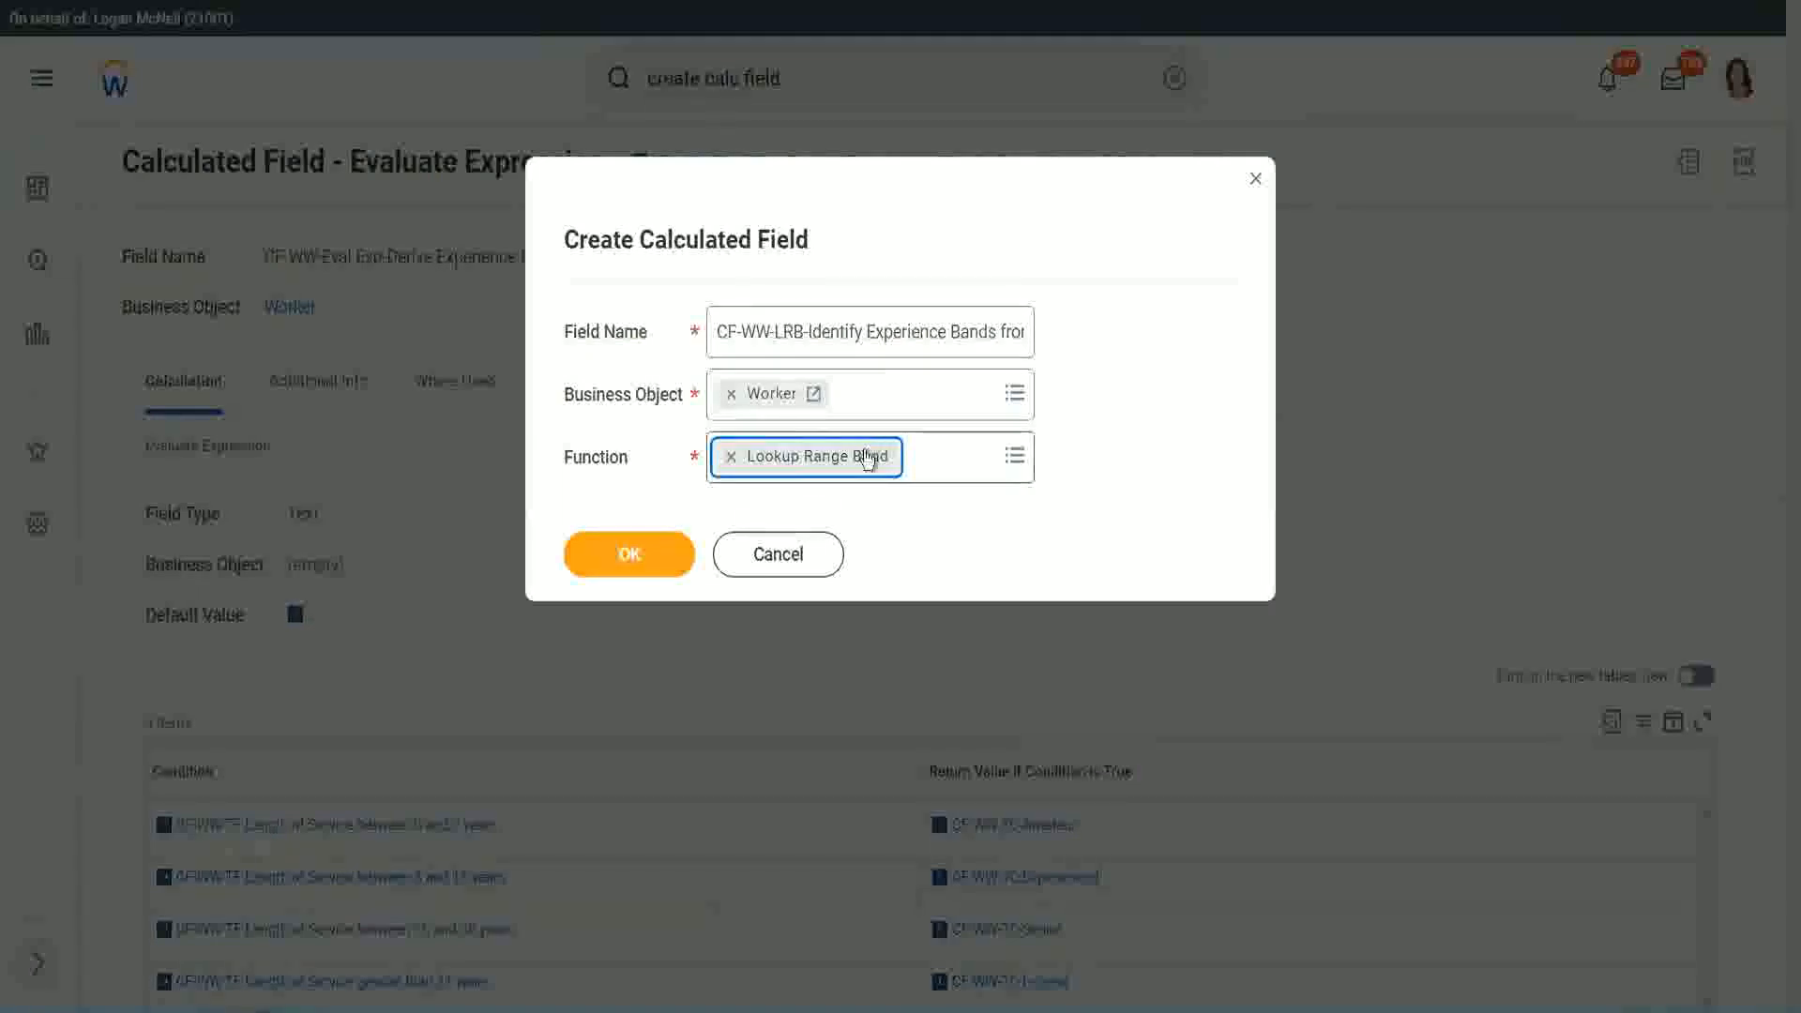
click(643, 554)
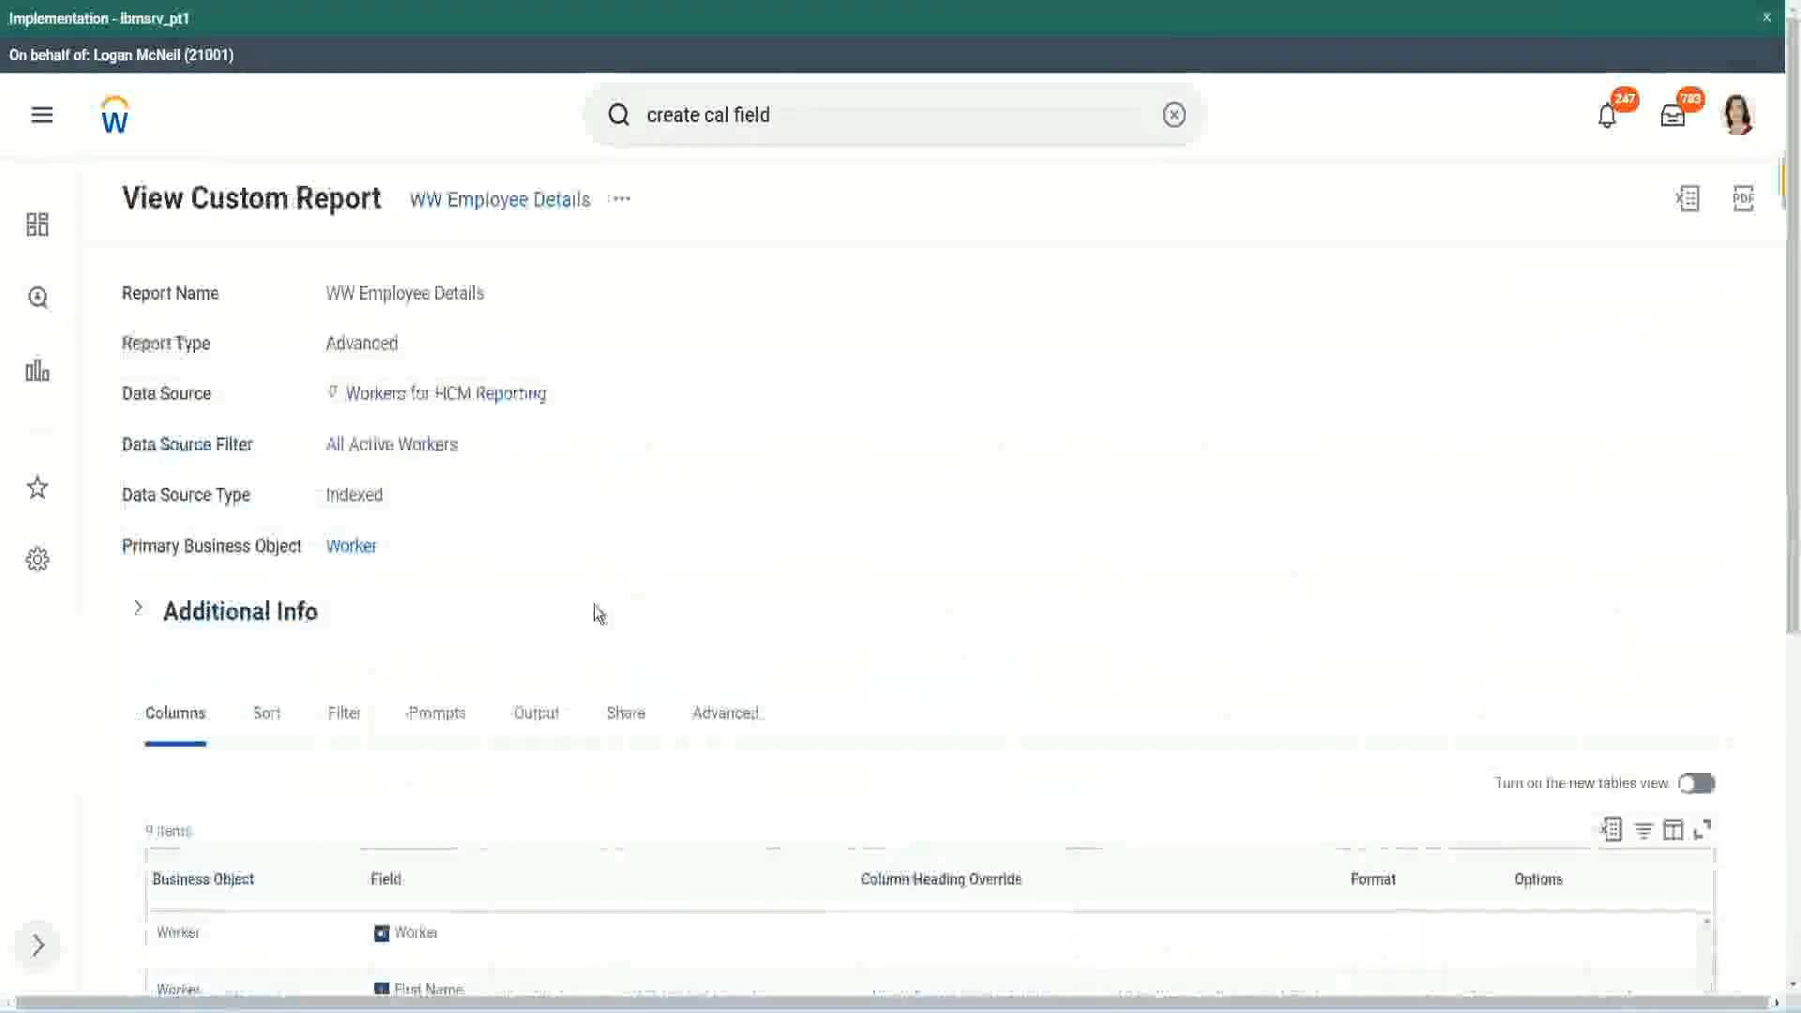
Set the source field to CF-WW-Convert Text To Number-Number of Years from Length of Service, copied from the WW Employee Details report's columns
scroll(603, 615, down, 5)
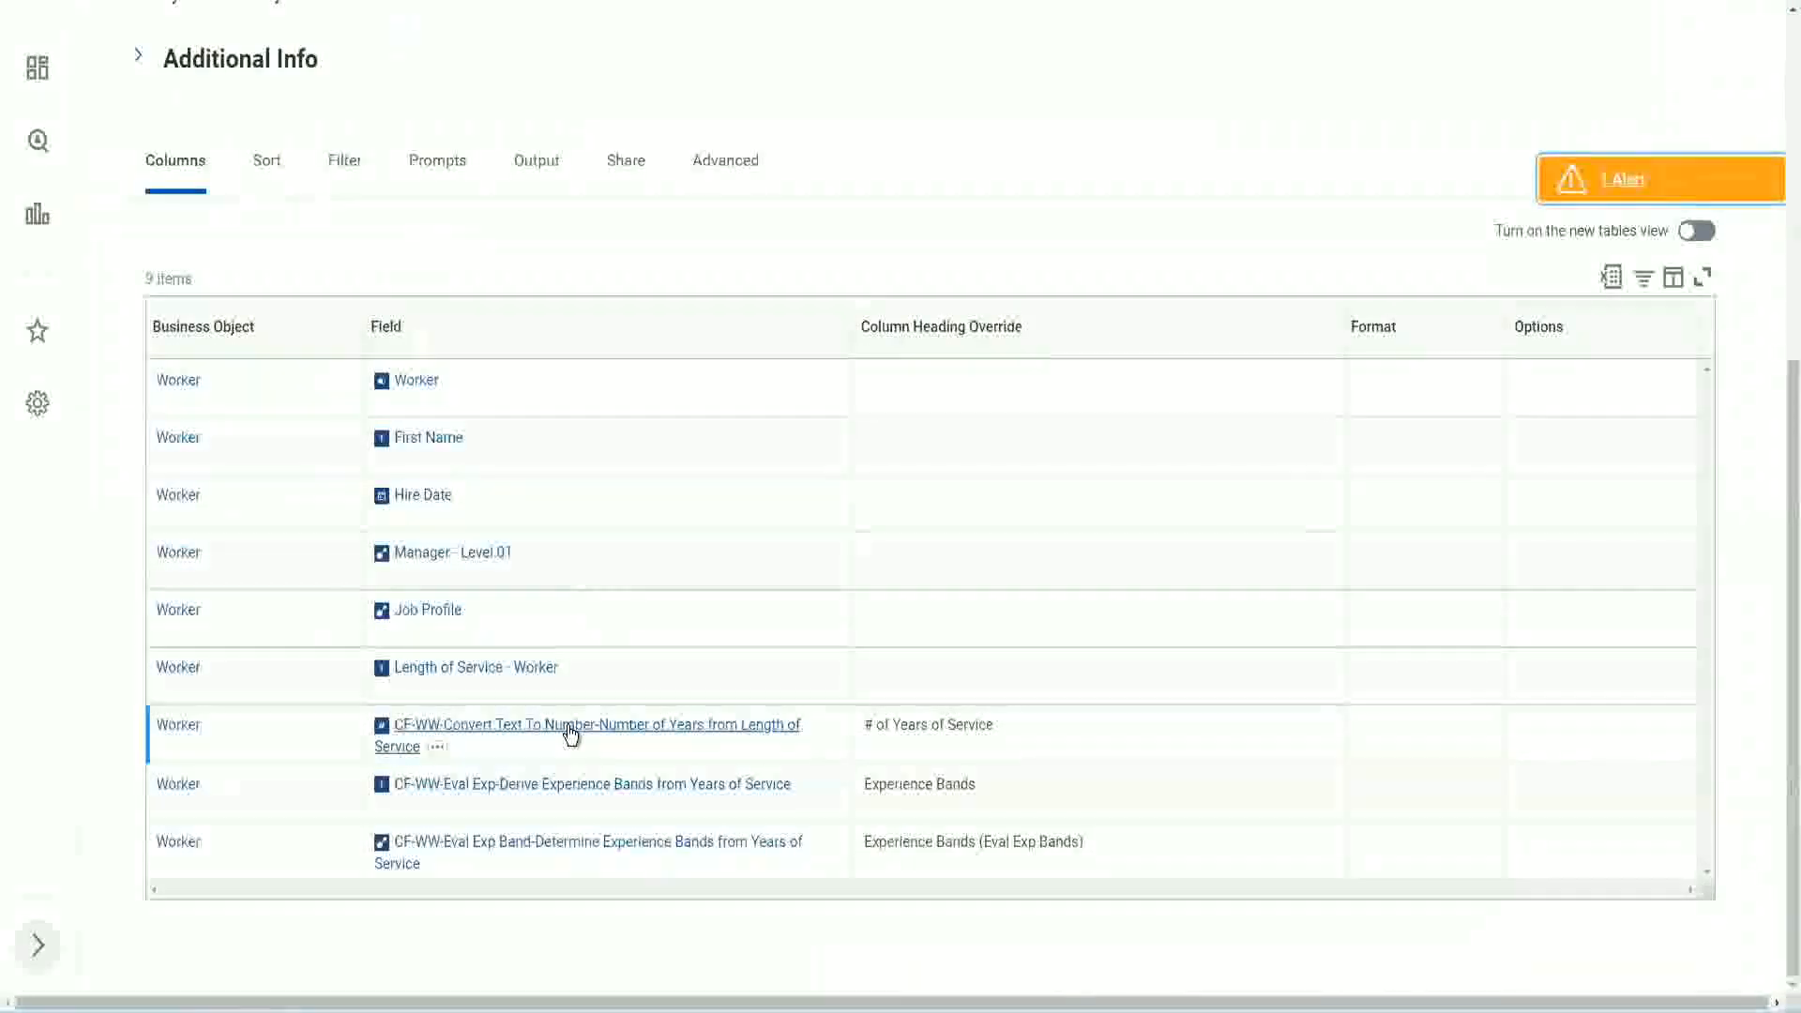
right_click(567, 734)
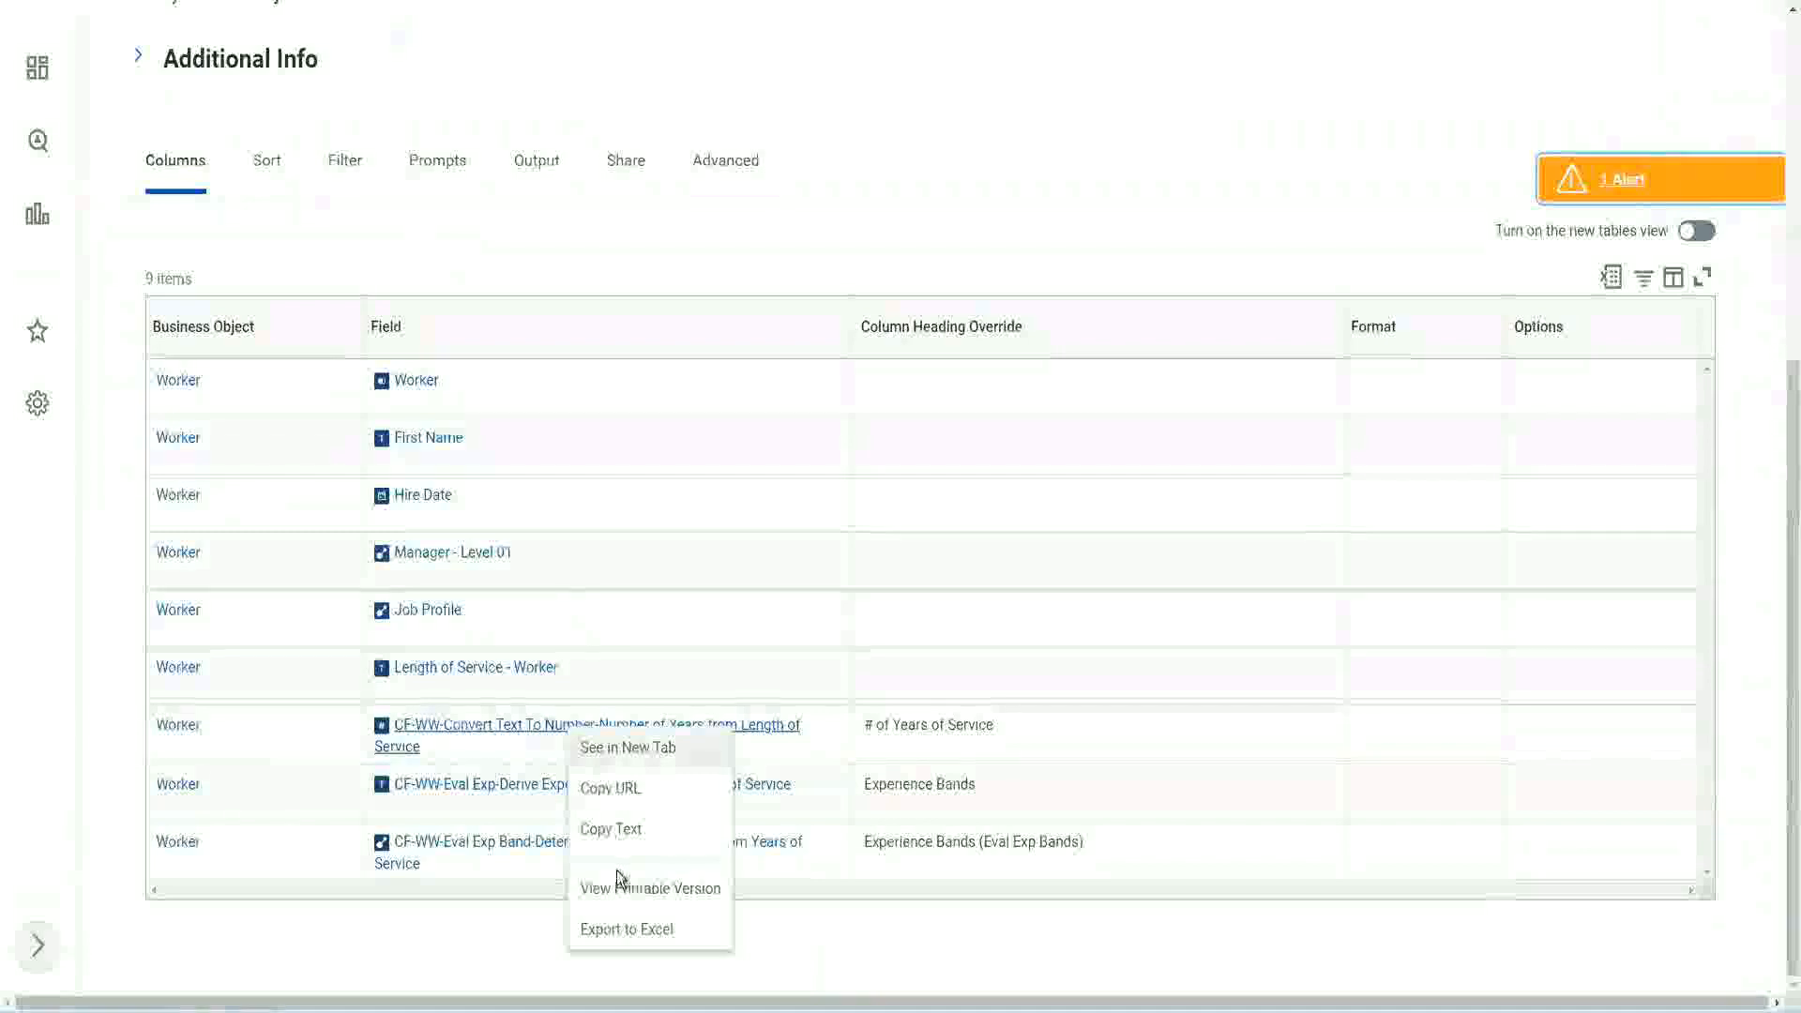
click(620, 834)
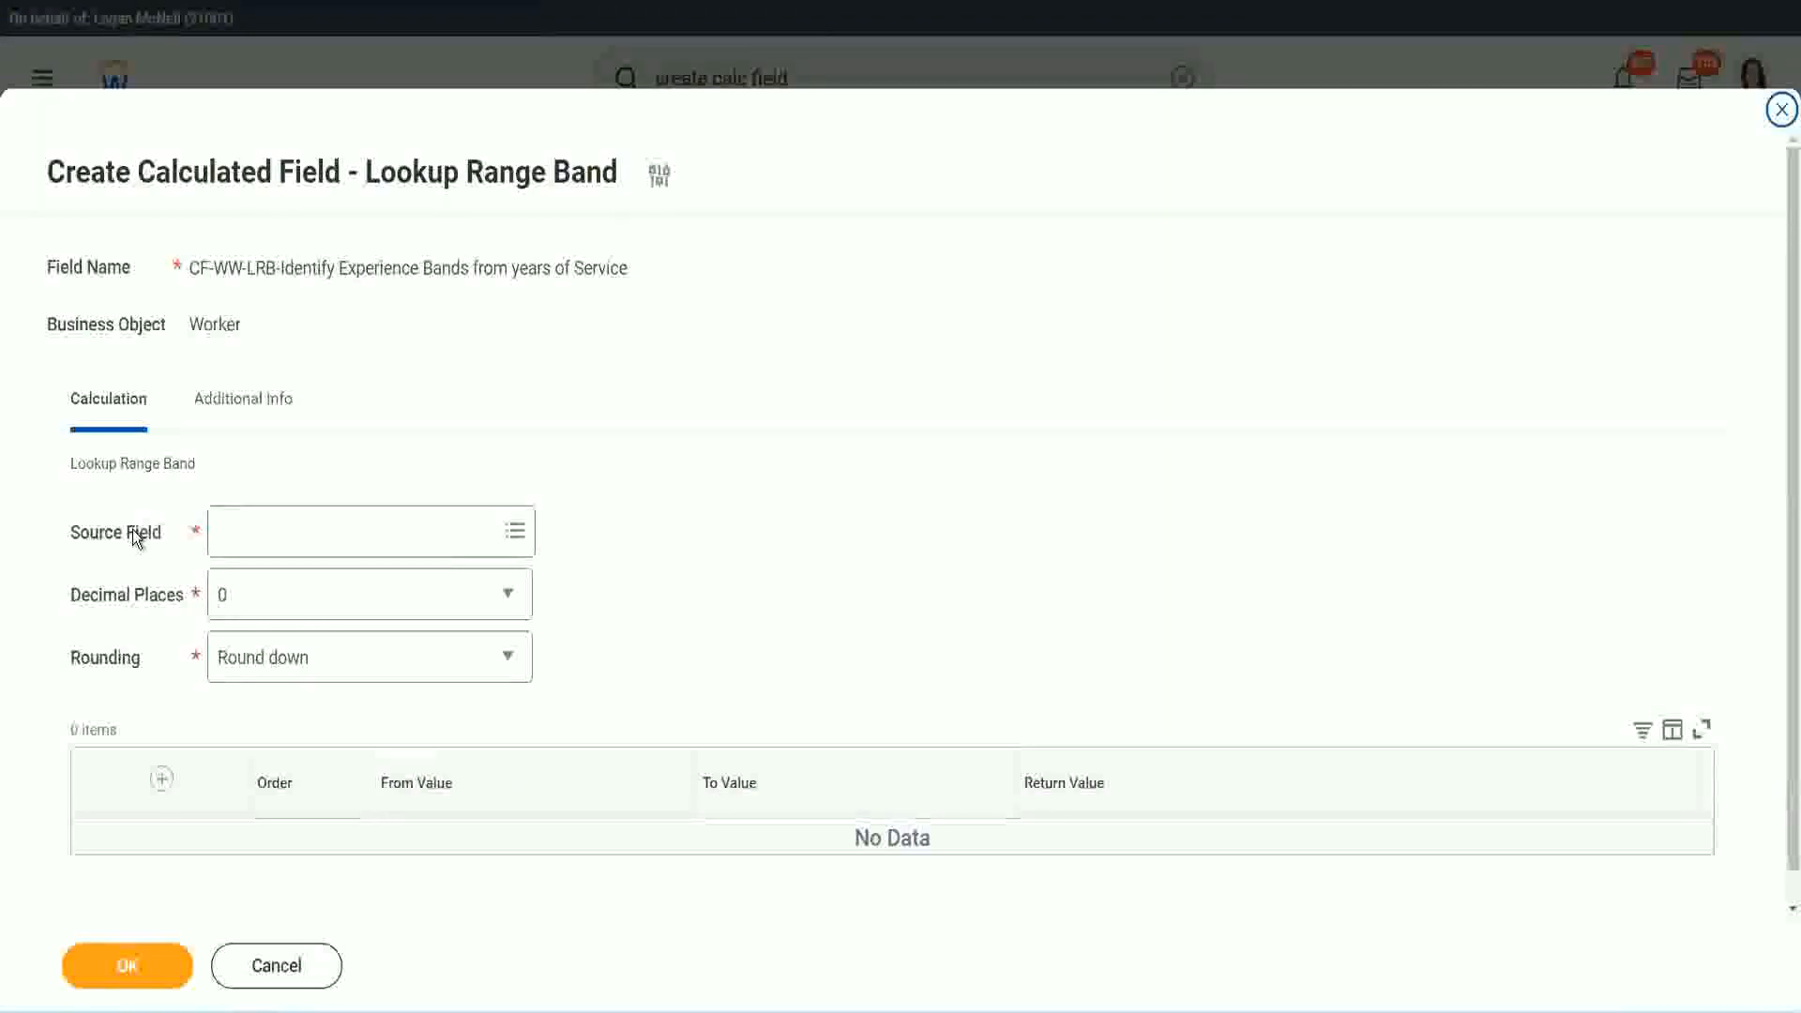
click(281, 534)
key(Return)
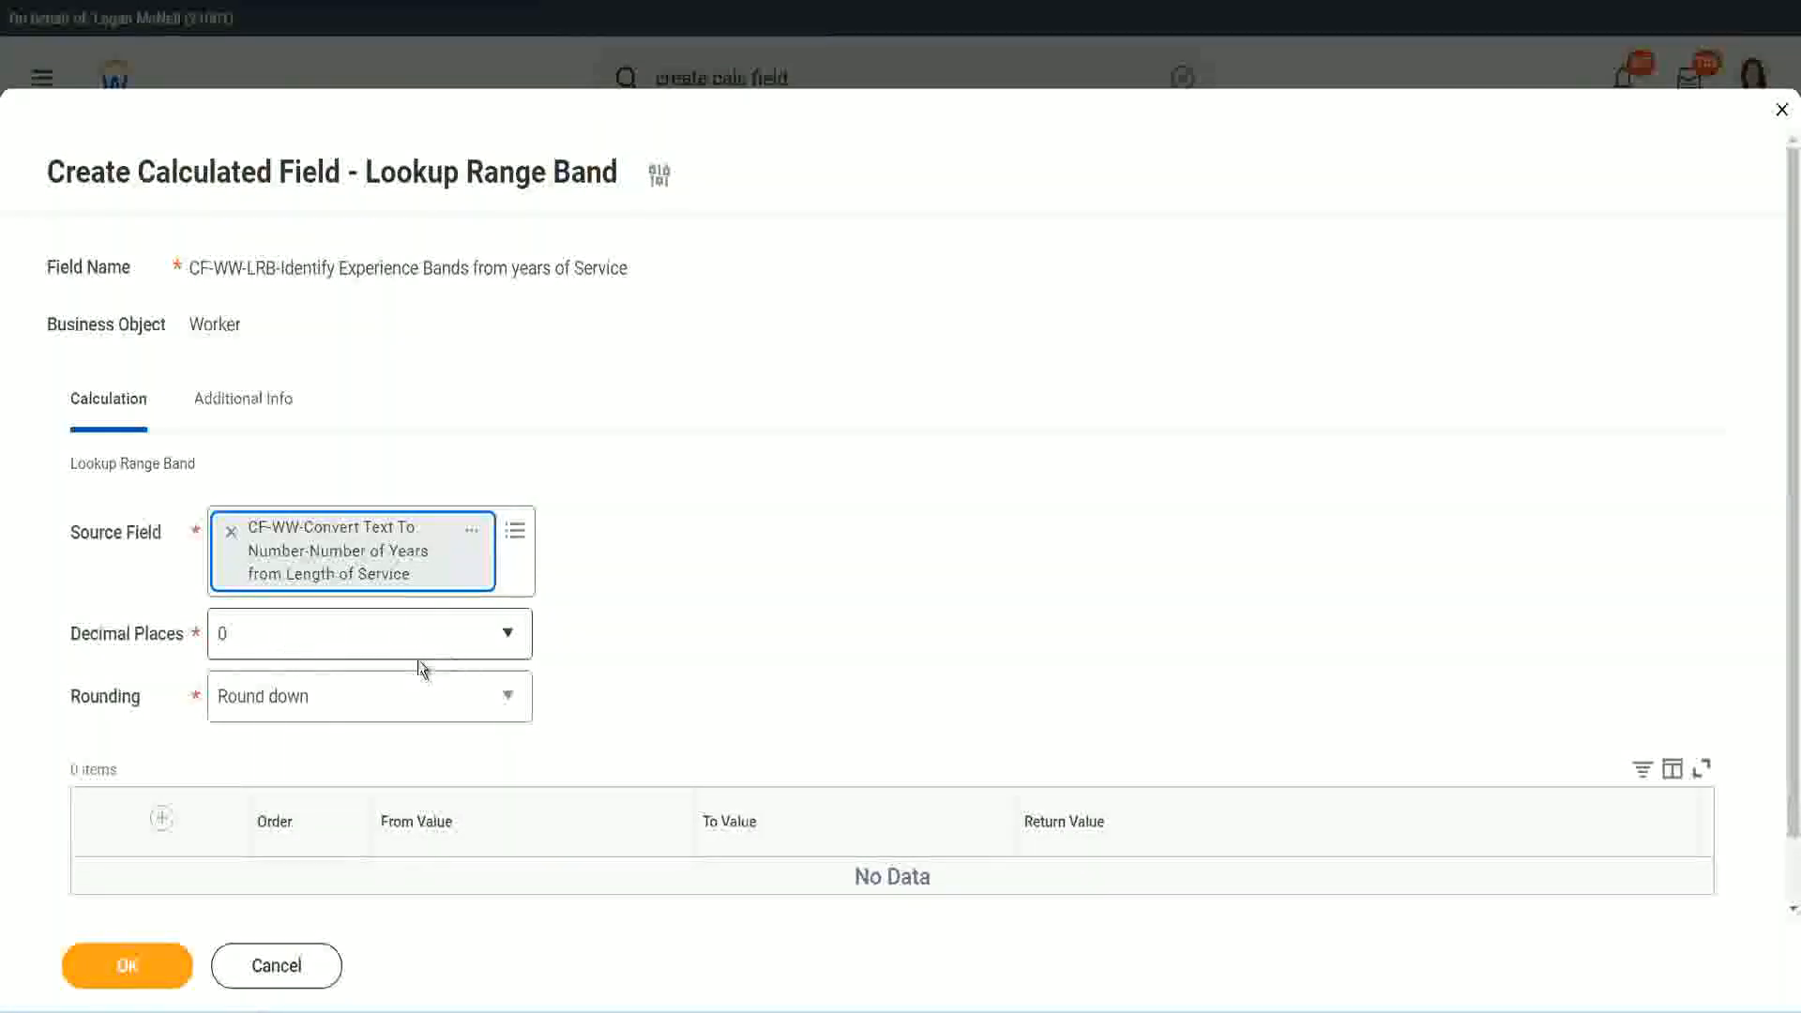
Review the decimal places options, keeping 0, and set the rounding to Round
click(352, 644)
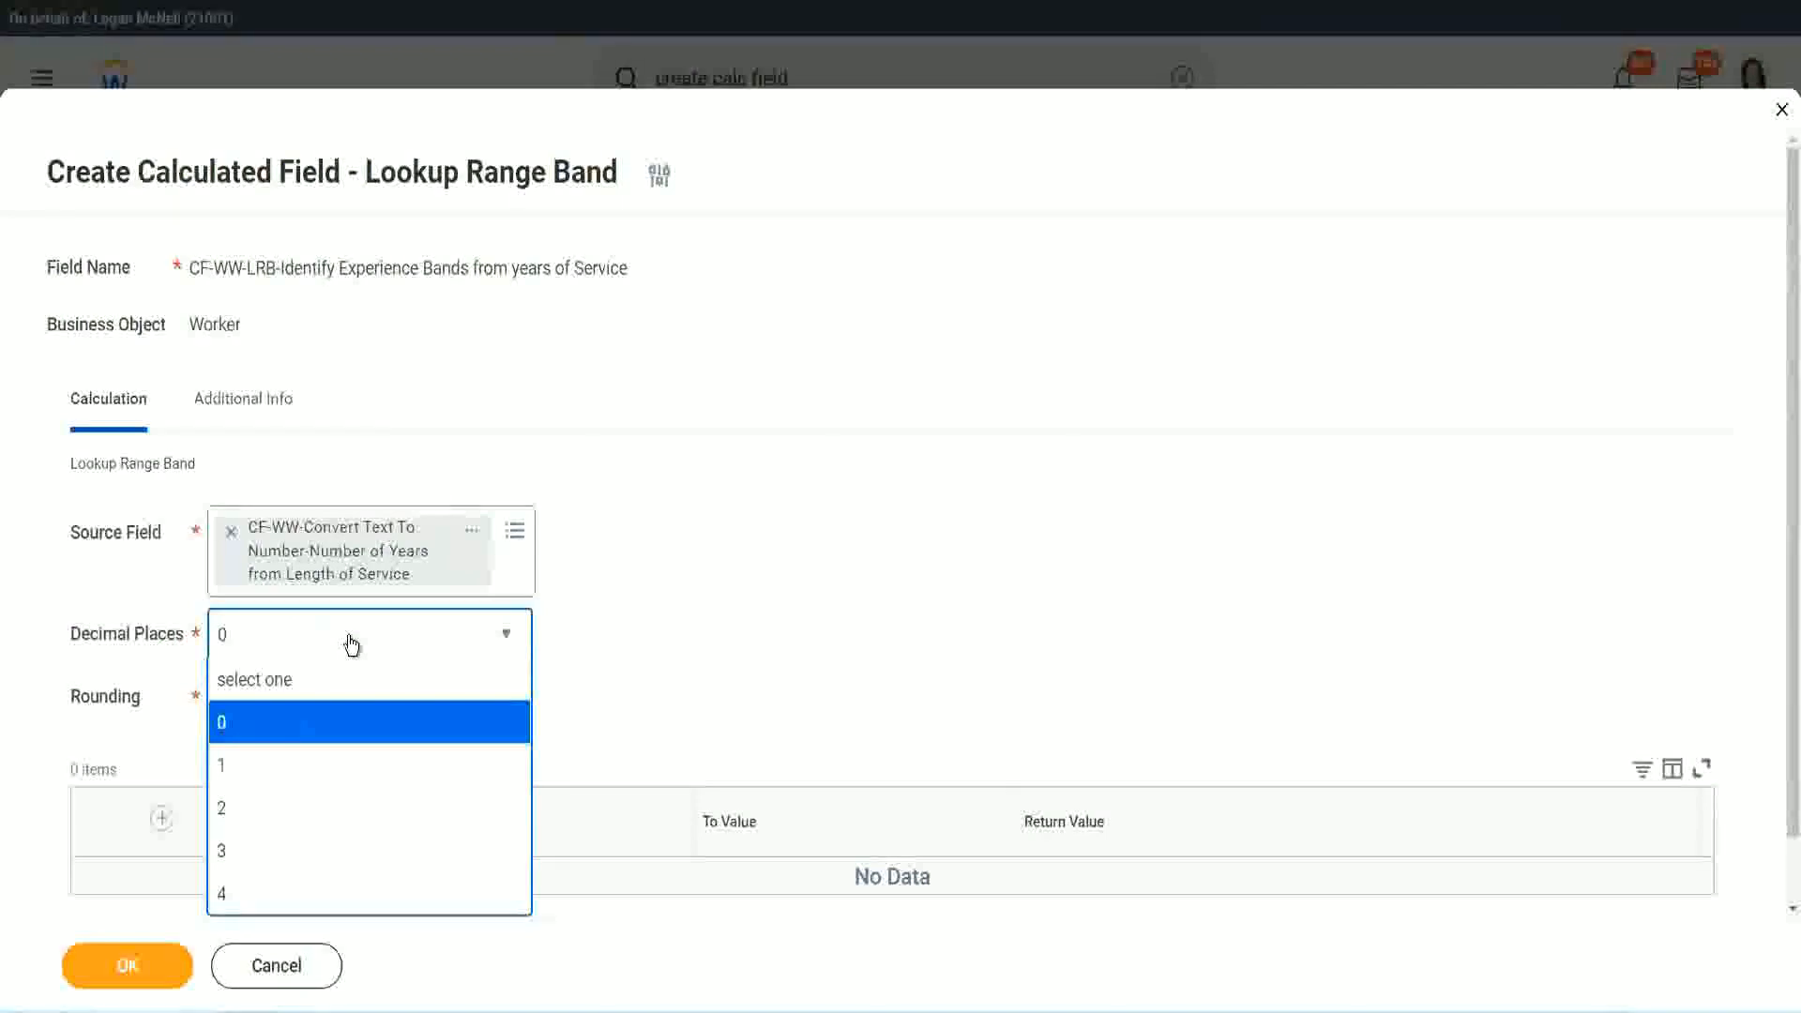
click(703, 619)
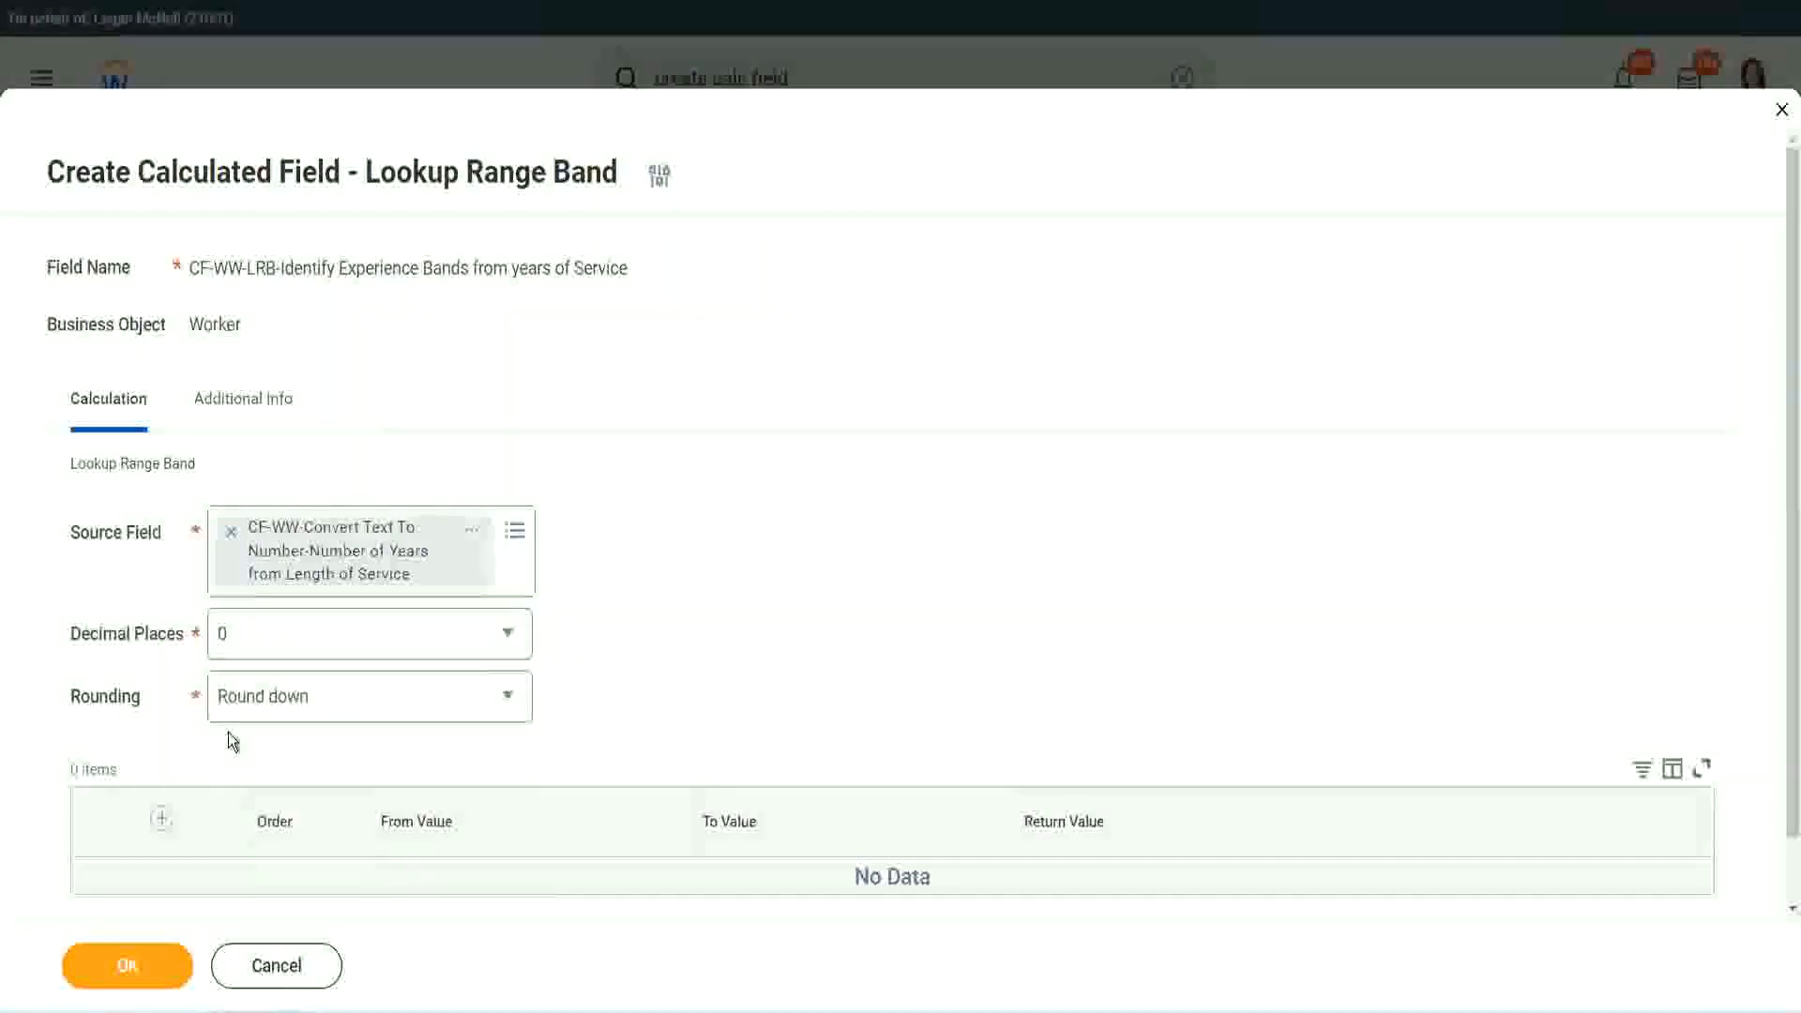
click(289, 703)
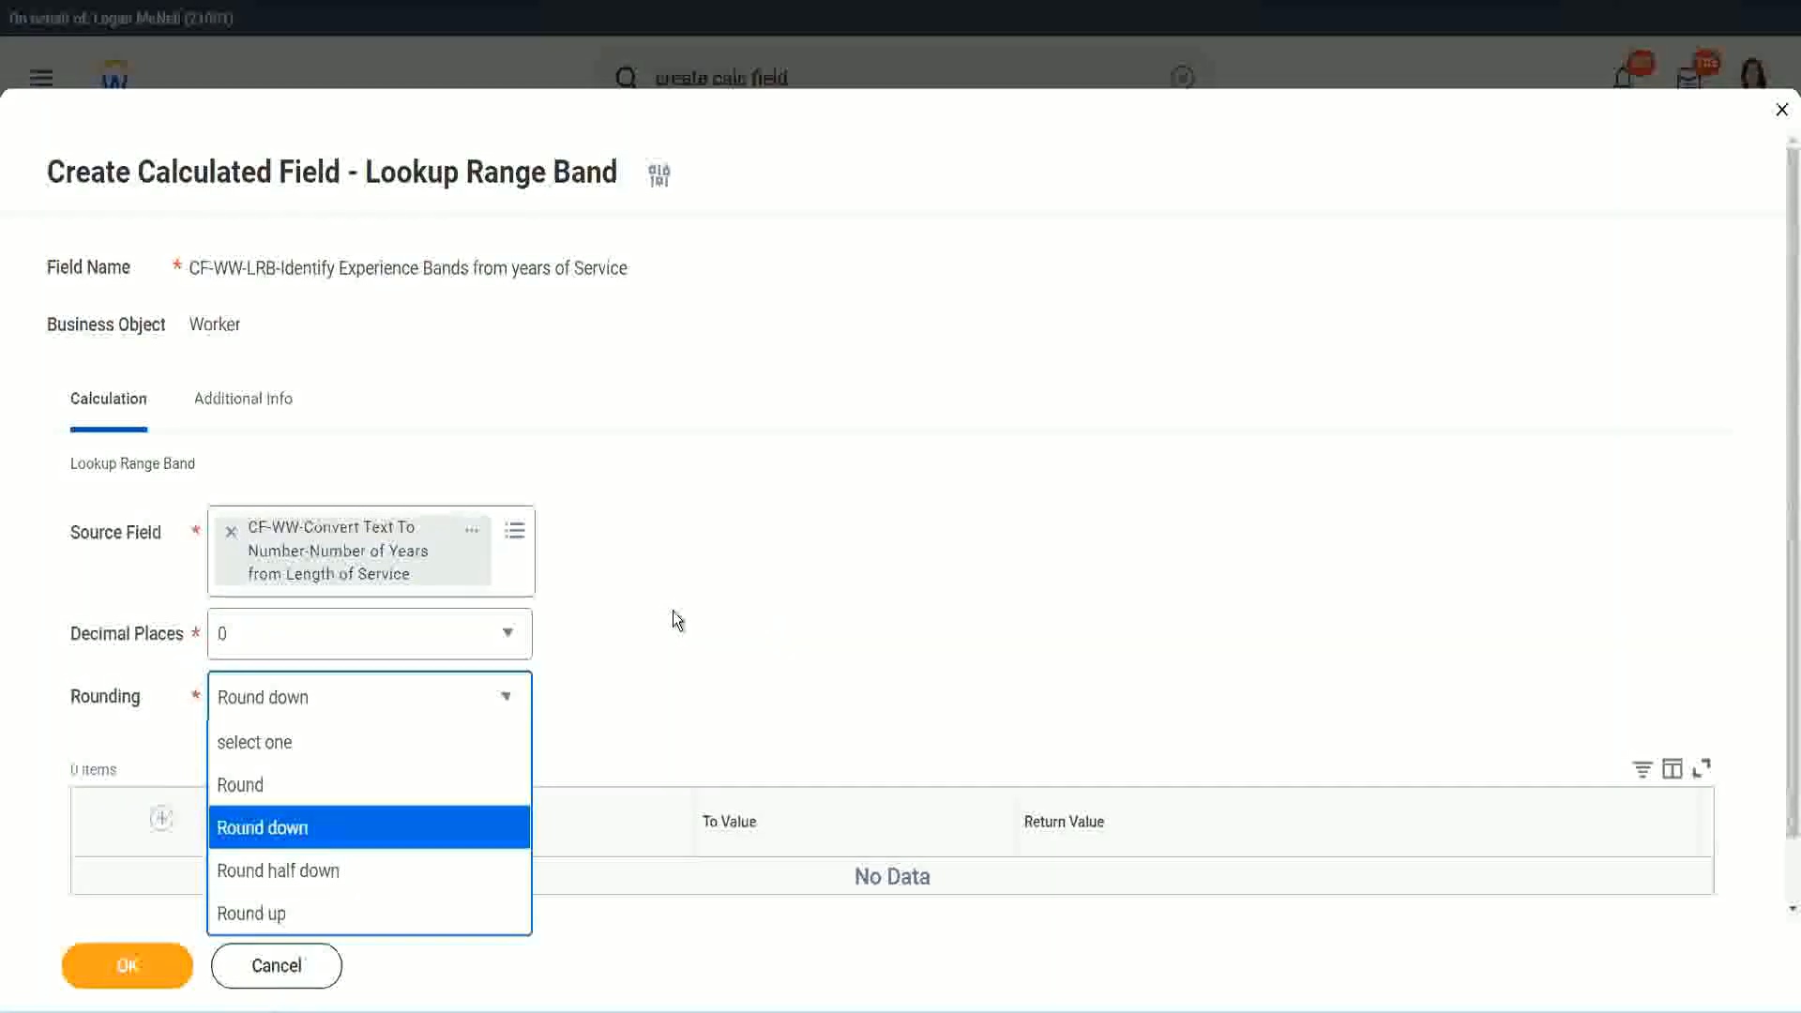
click(634, 690)
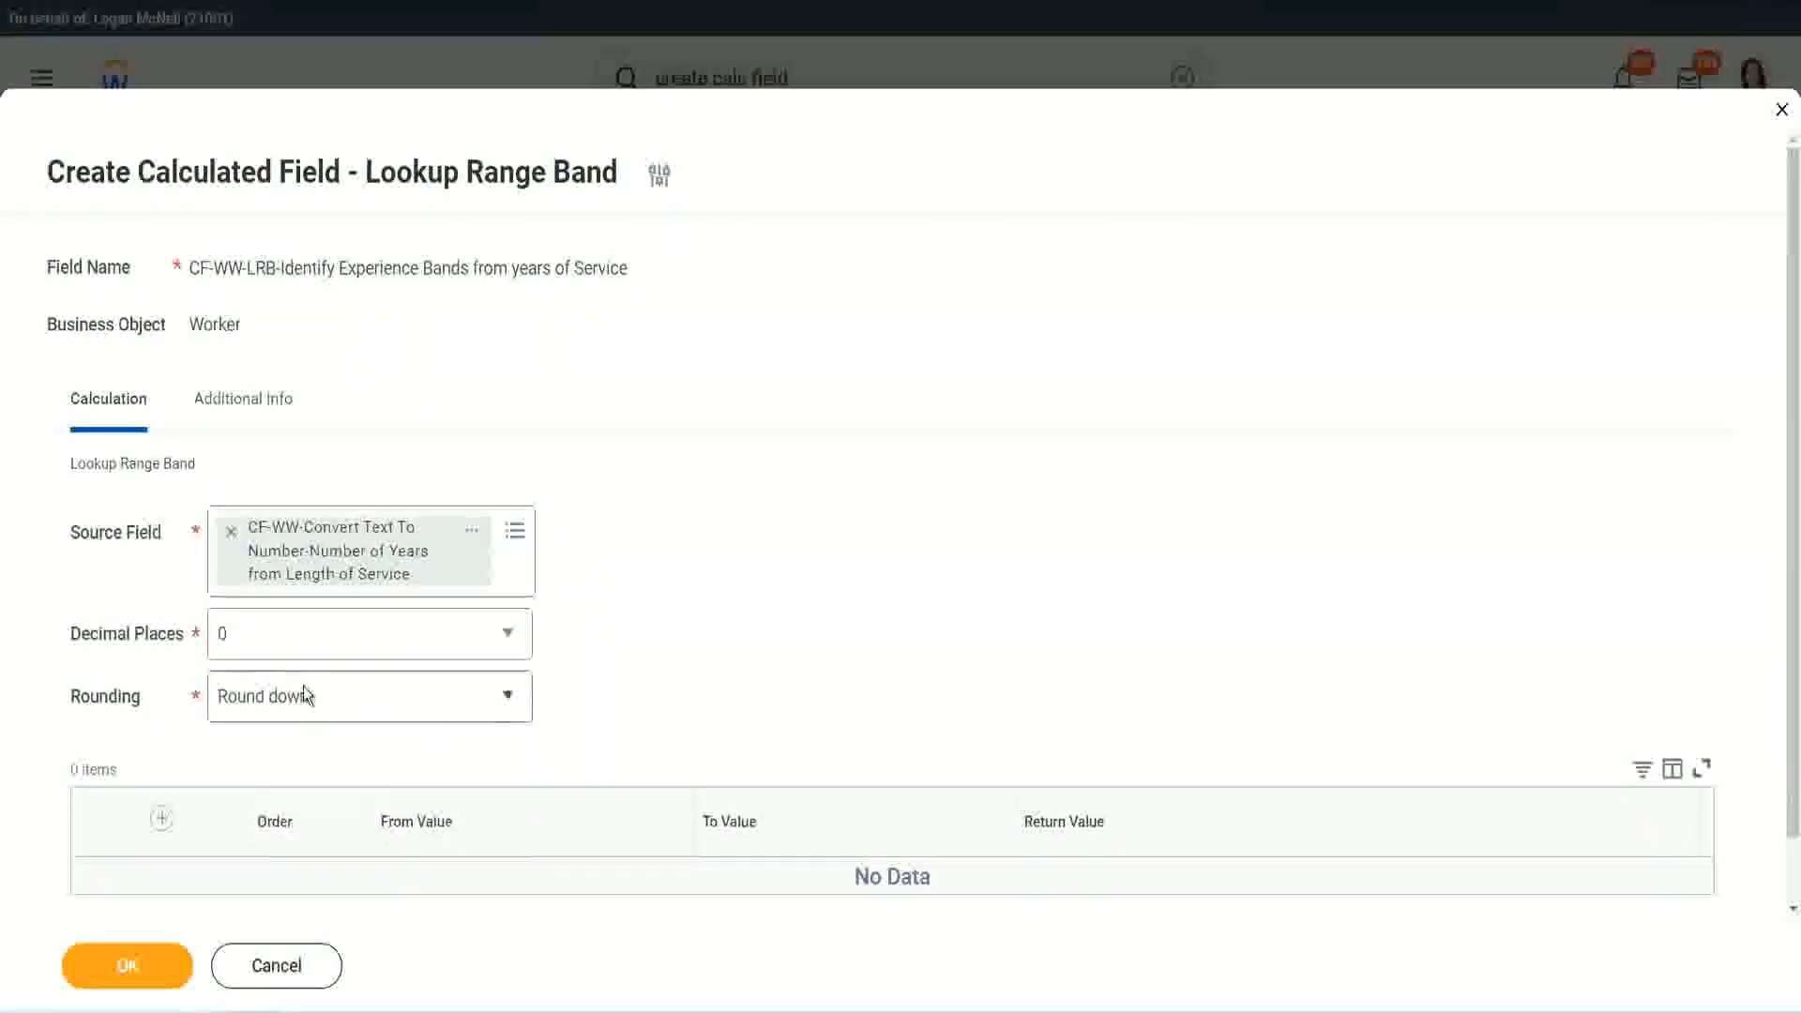
click(366, 708)
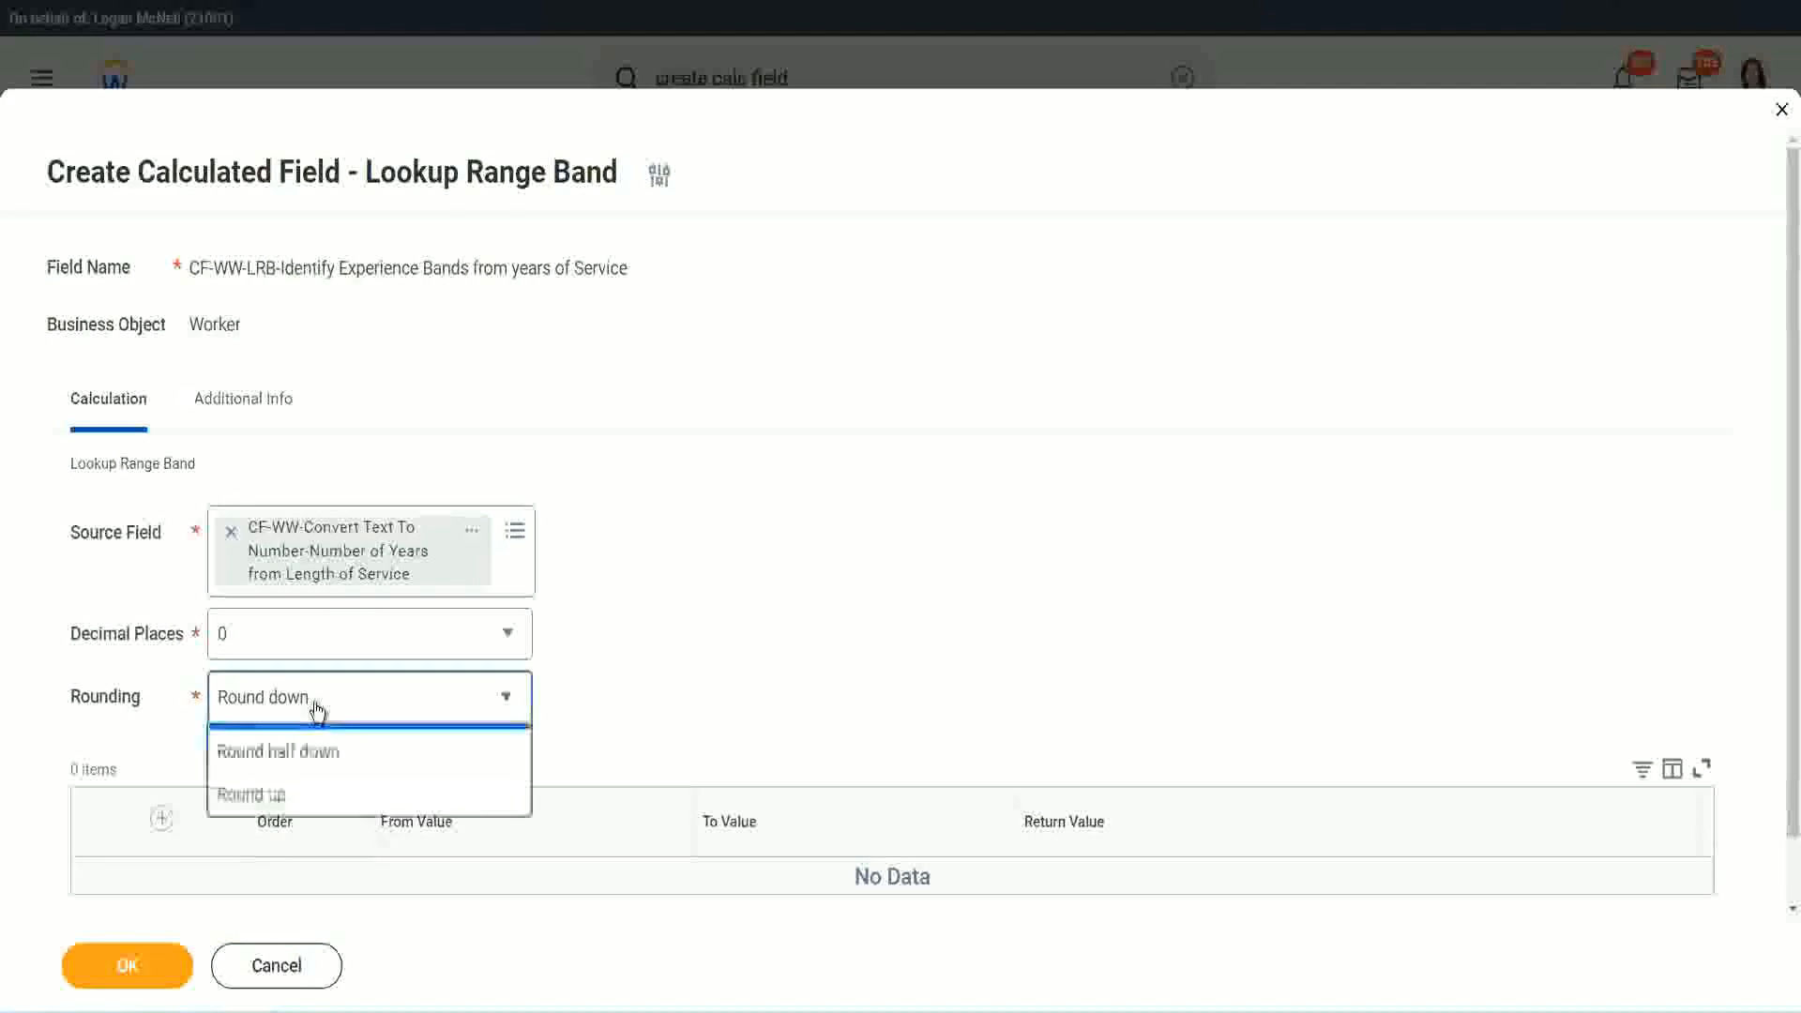
click(301, 788)
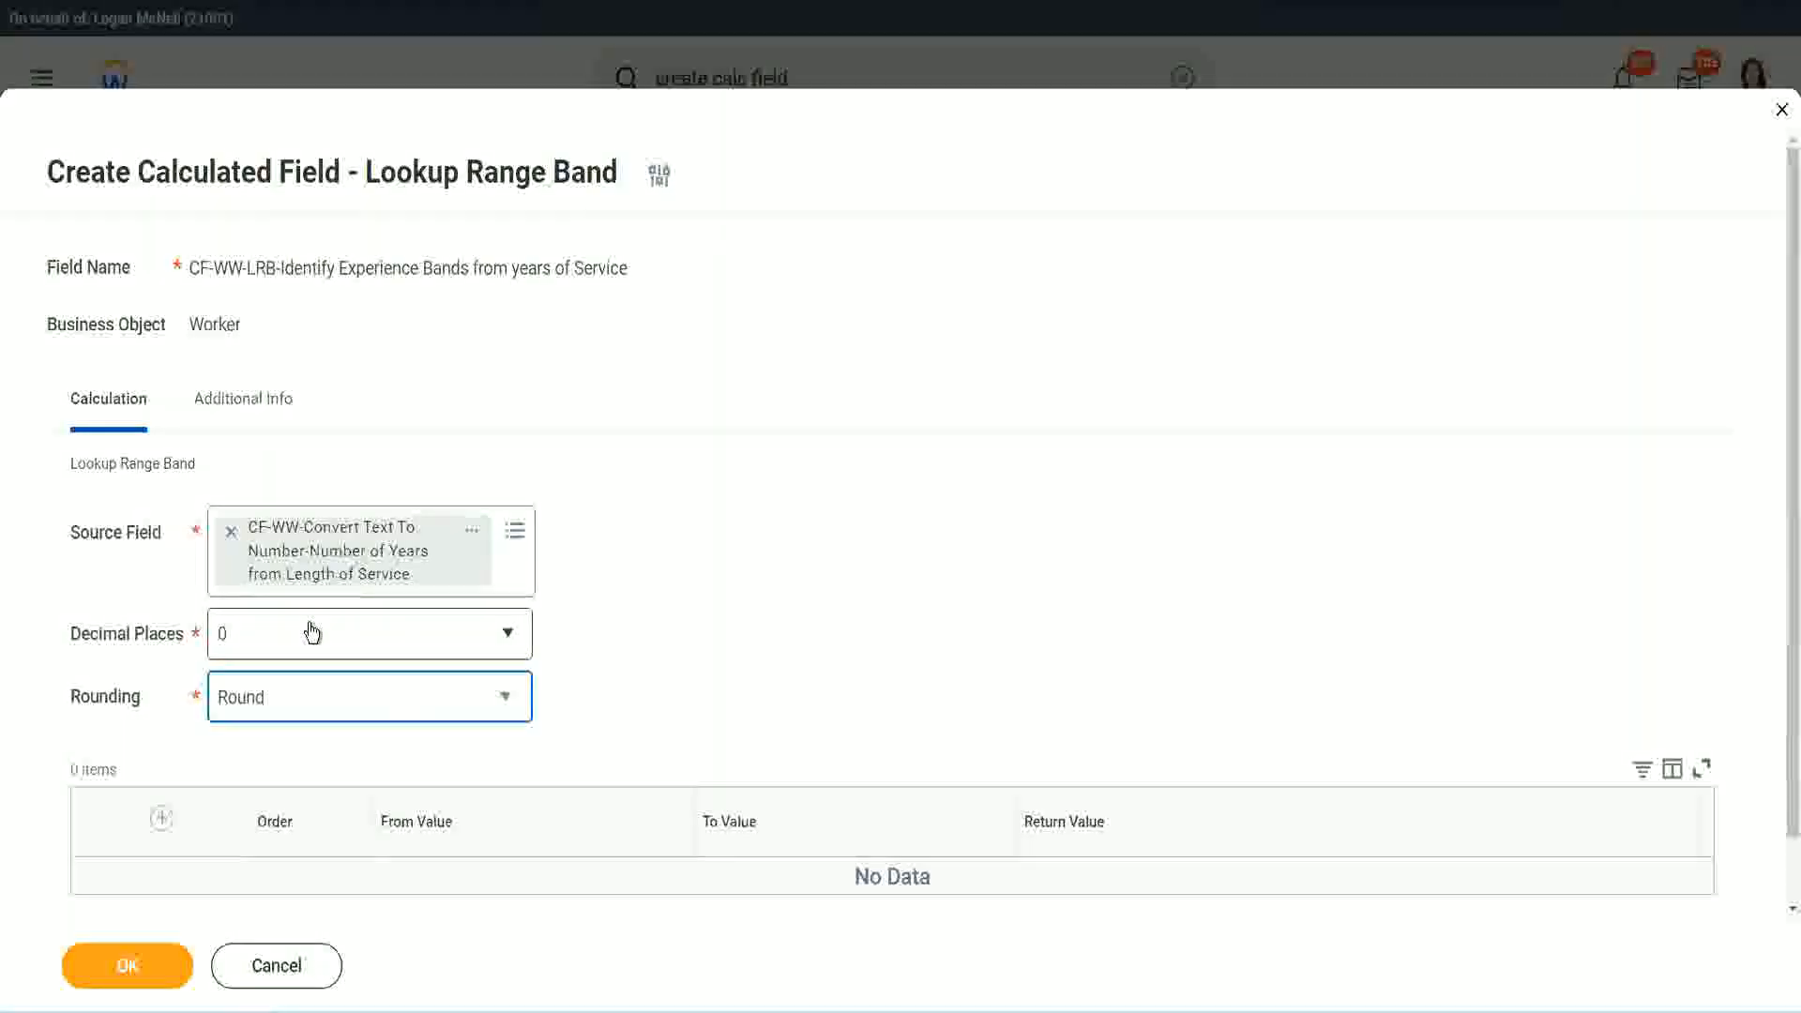
Add a range band row from 0 to 7 with the return value Amateur
click(164, 822)
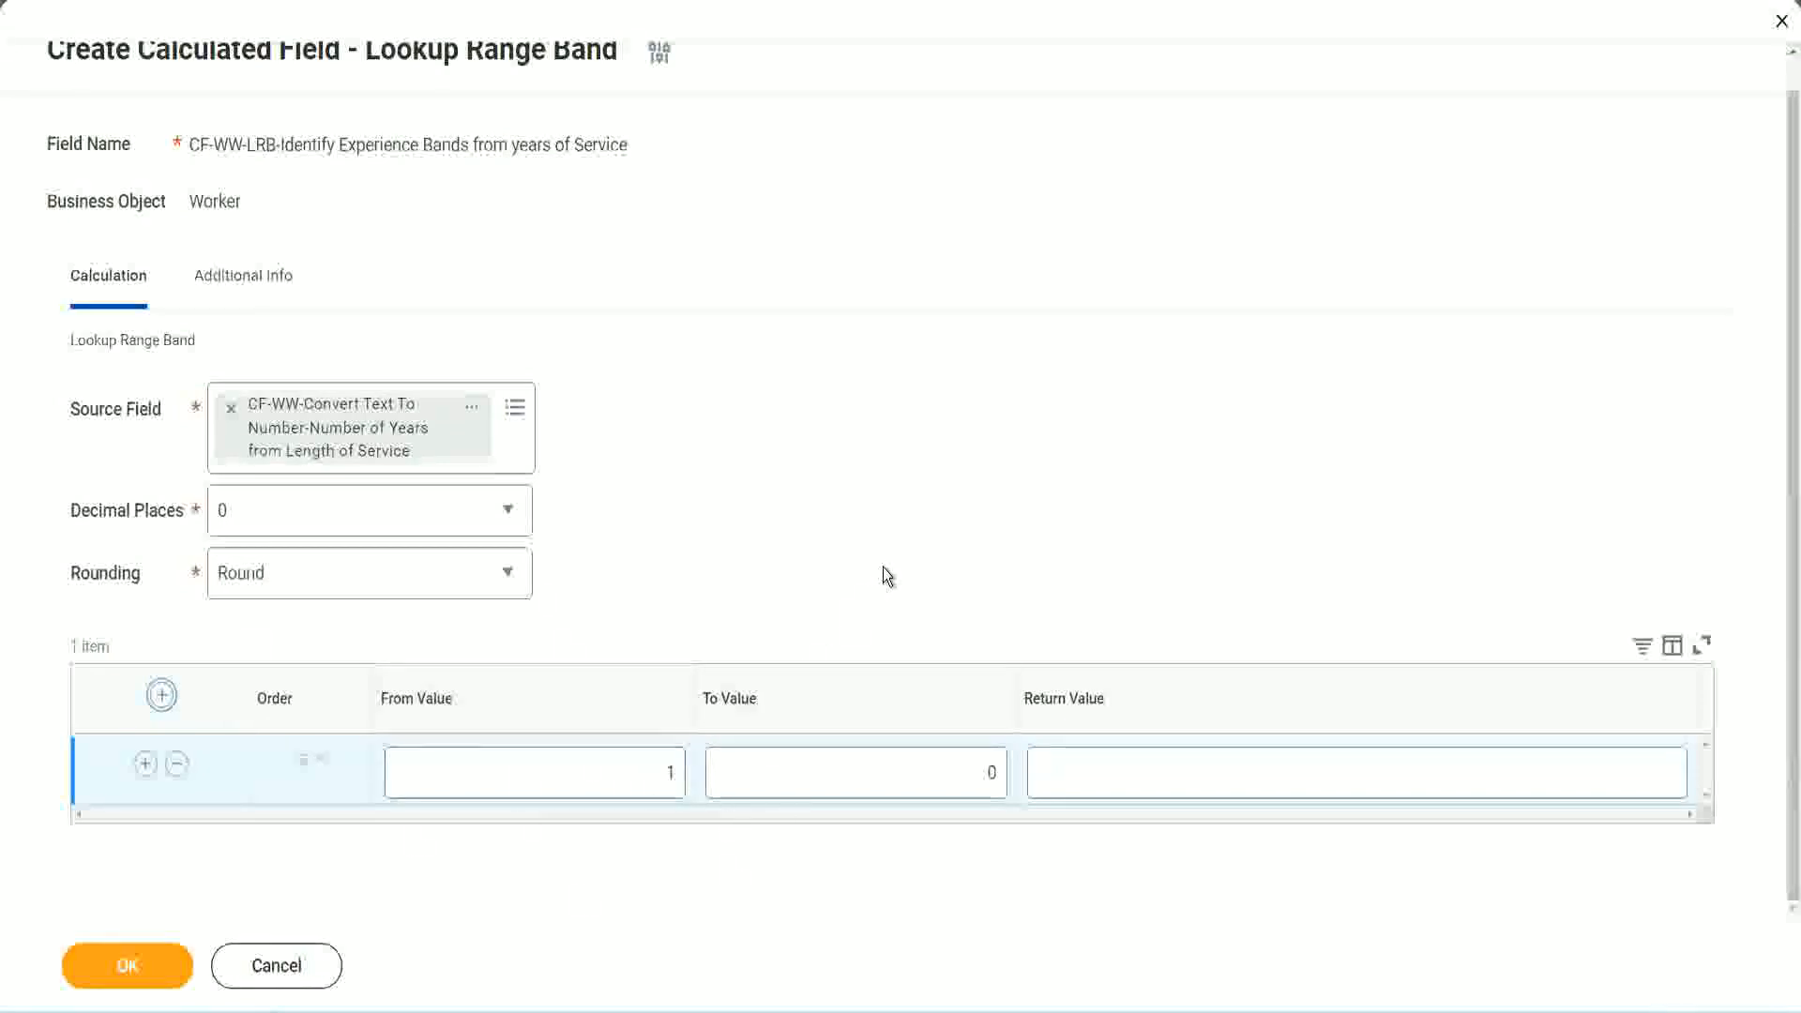
click(659, 777)
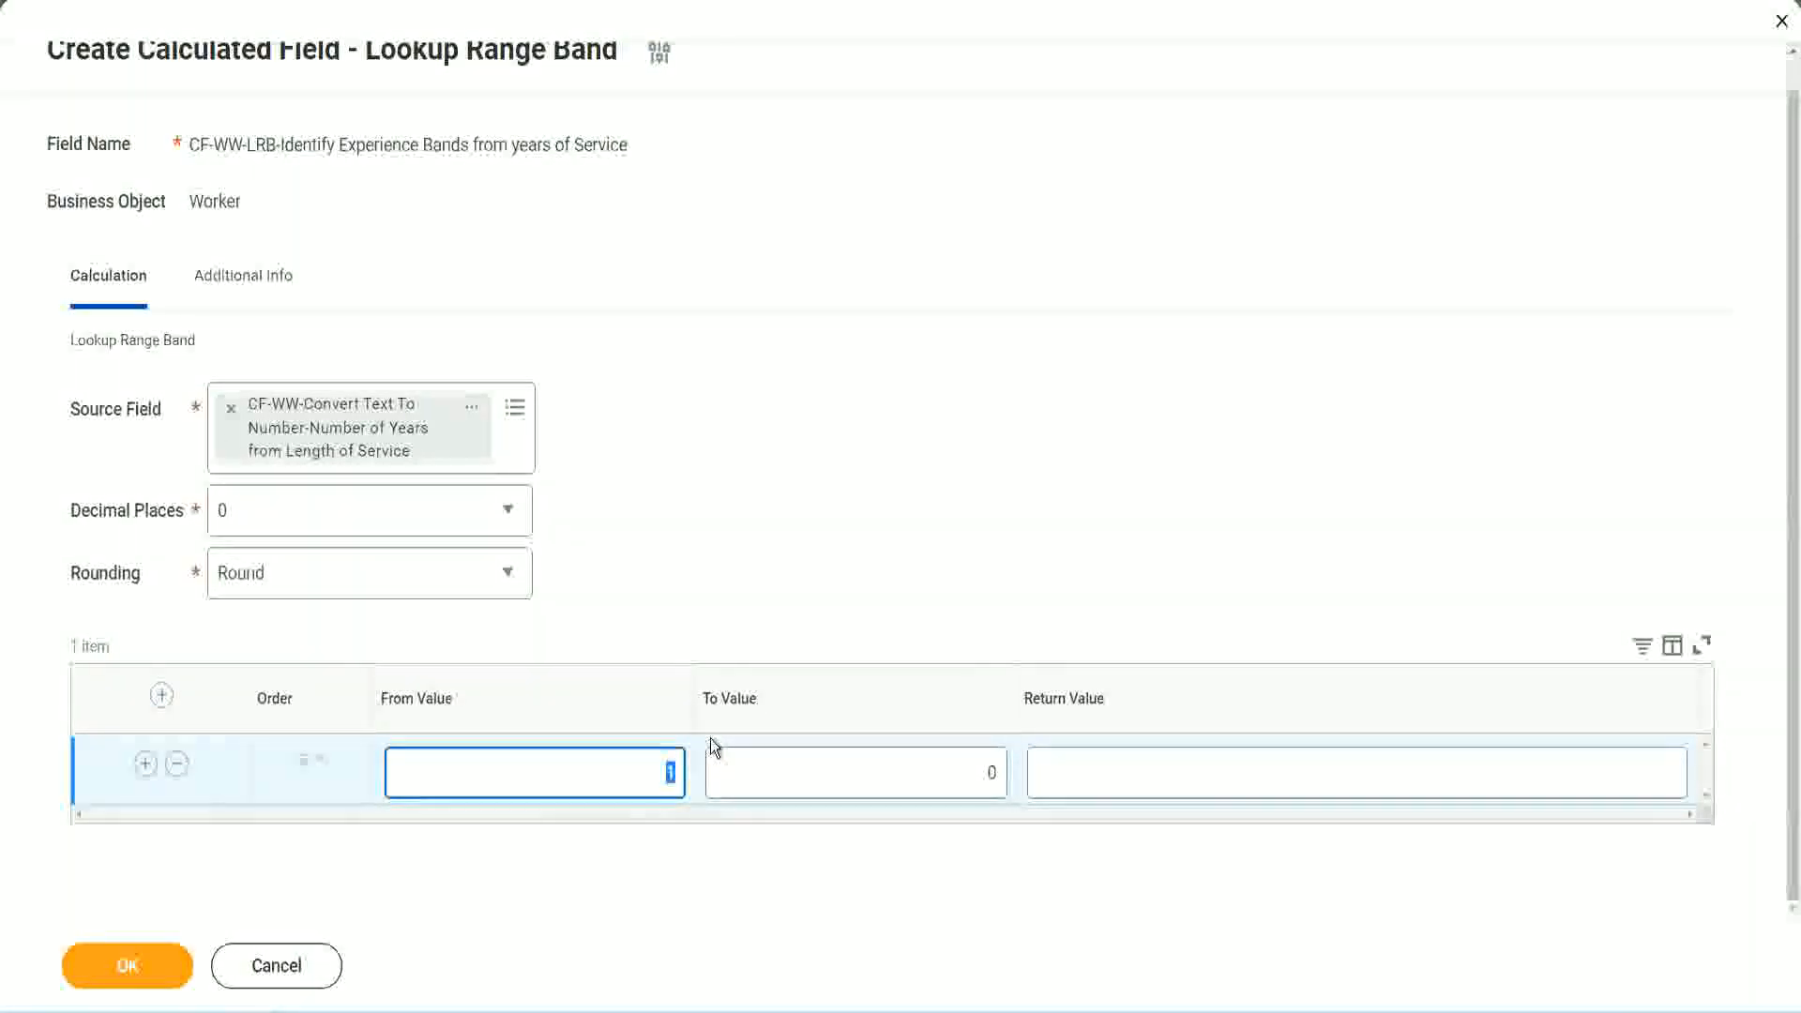
text(0)
key(Tab)
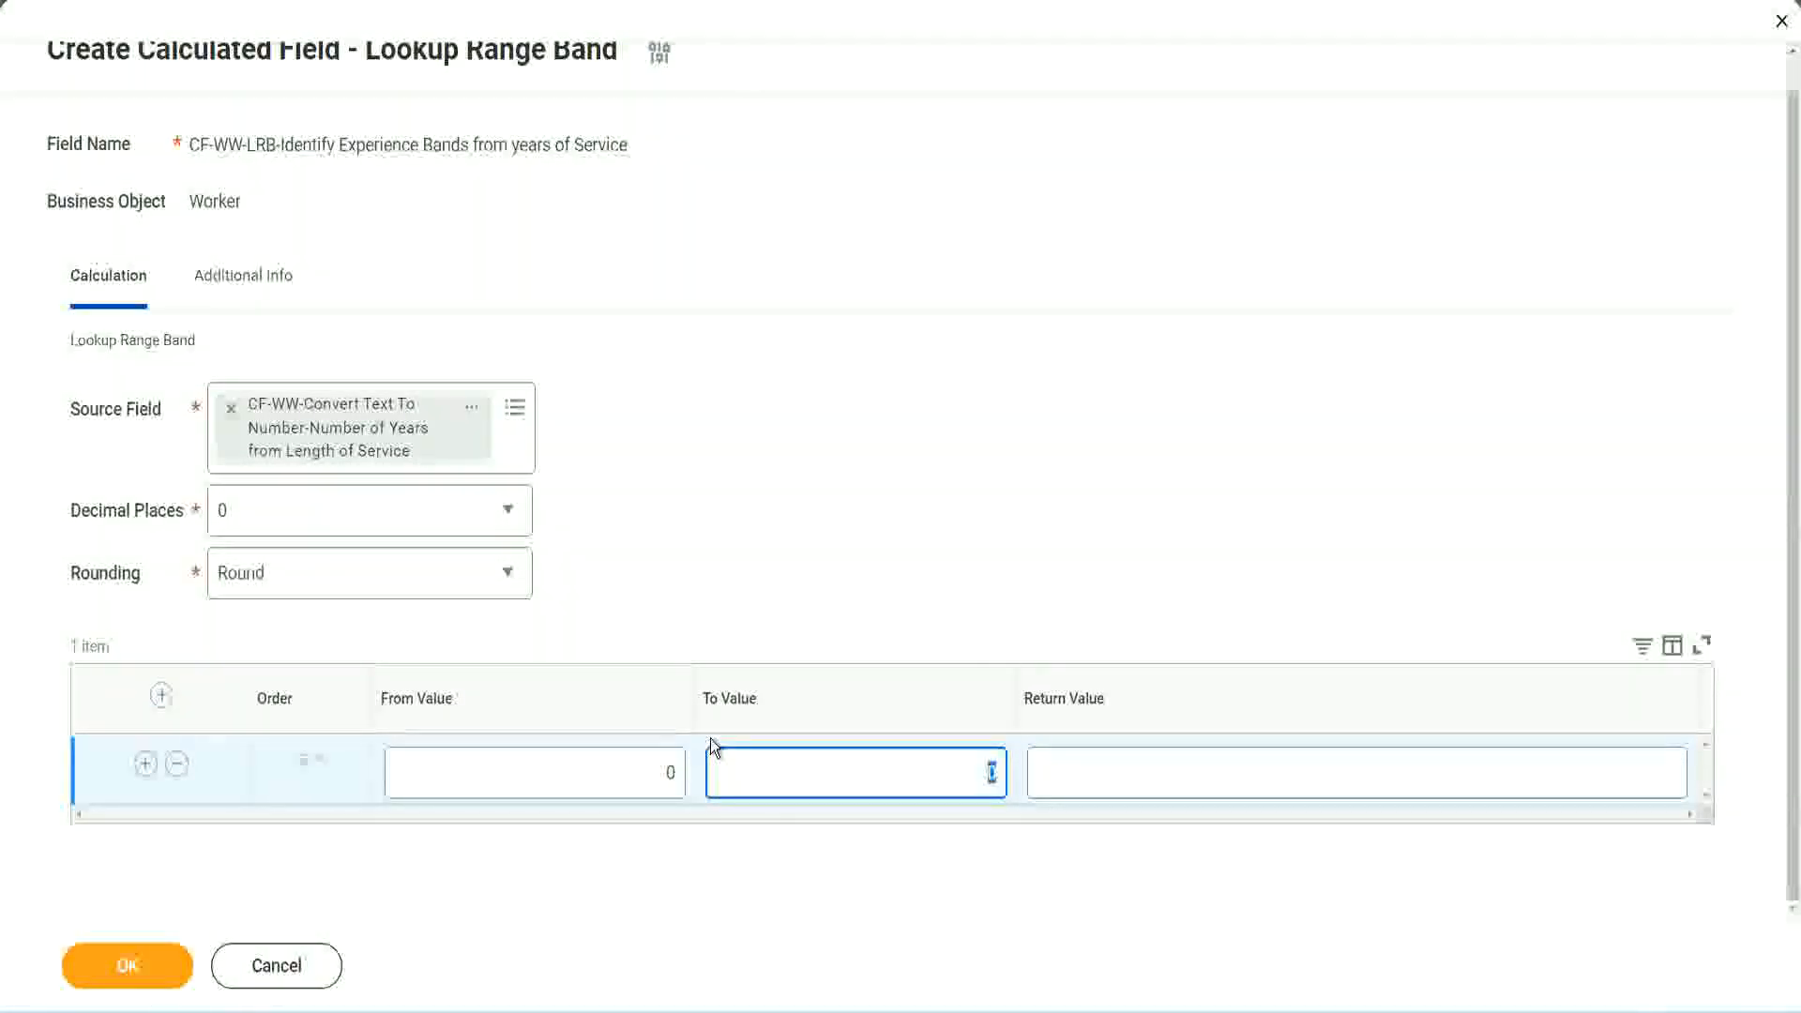
text(7)
key(Tab)
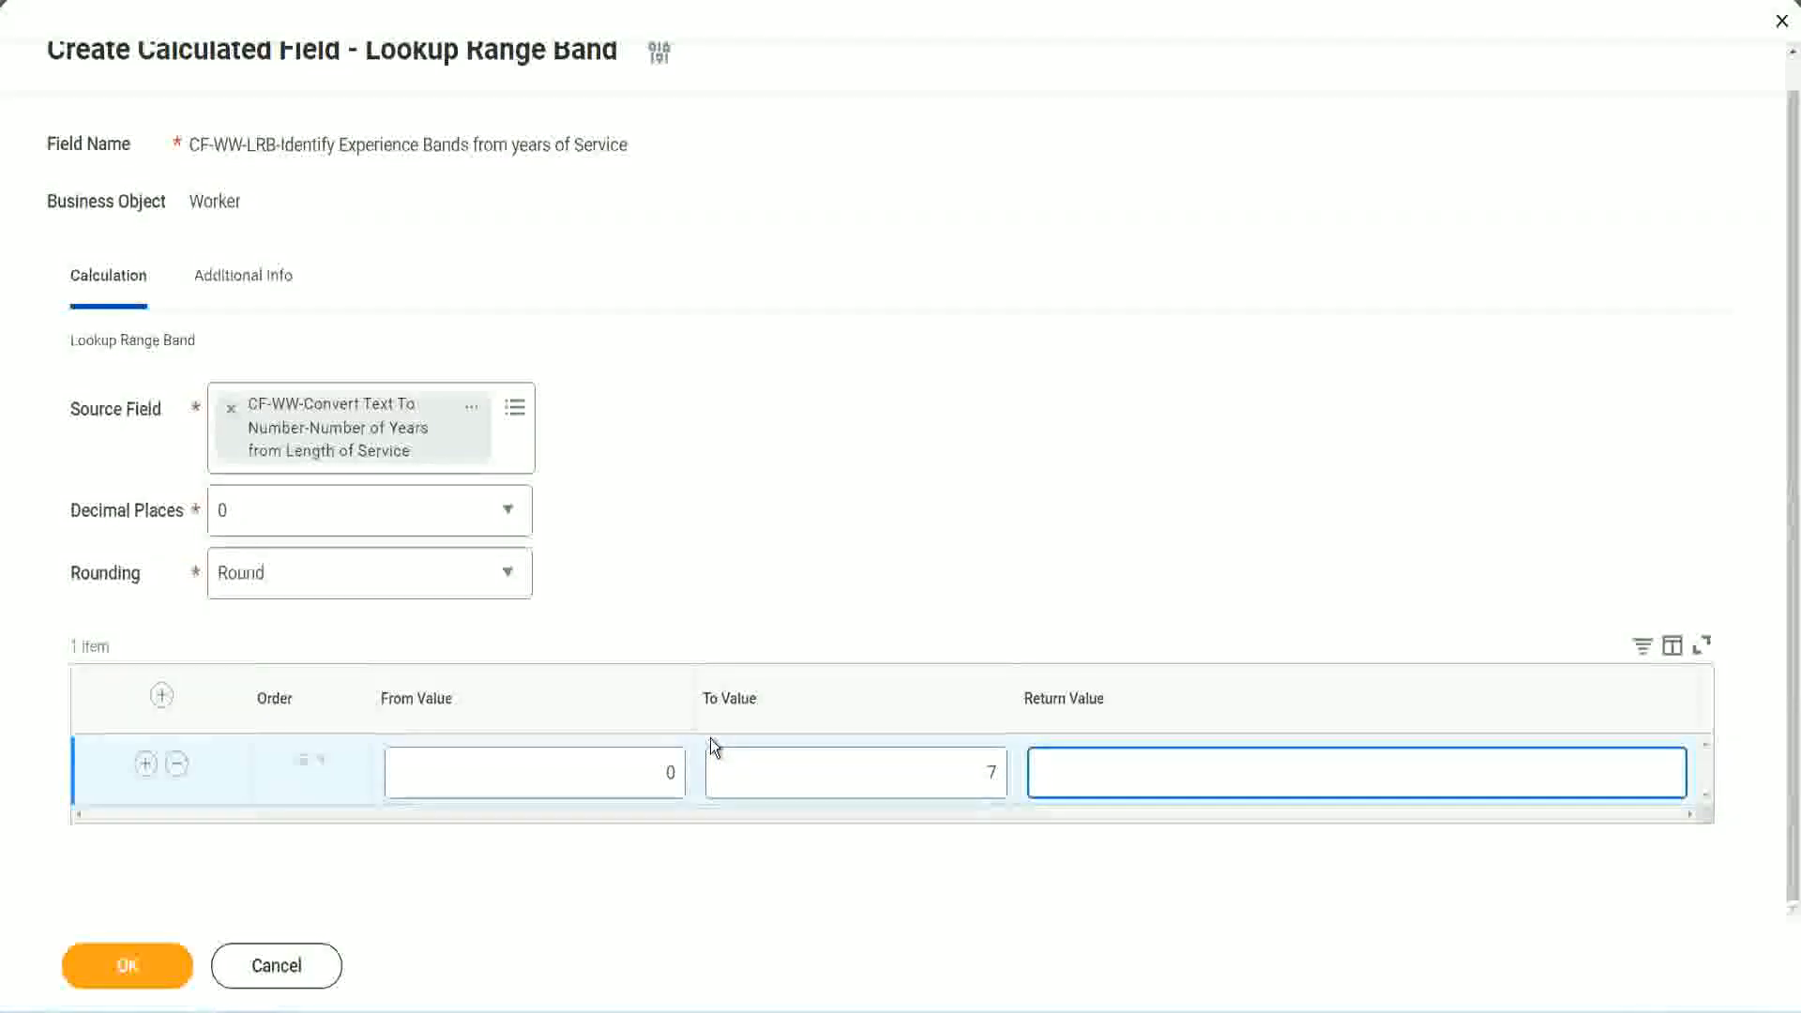
text(Amateur)
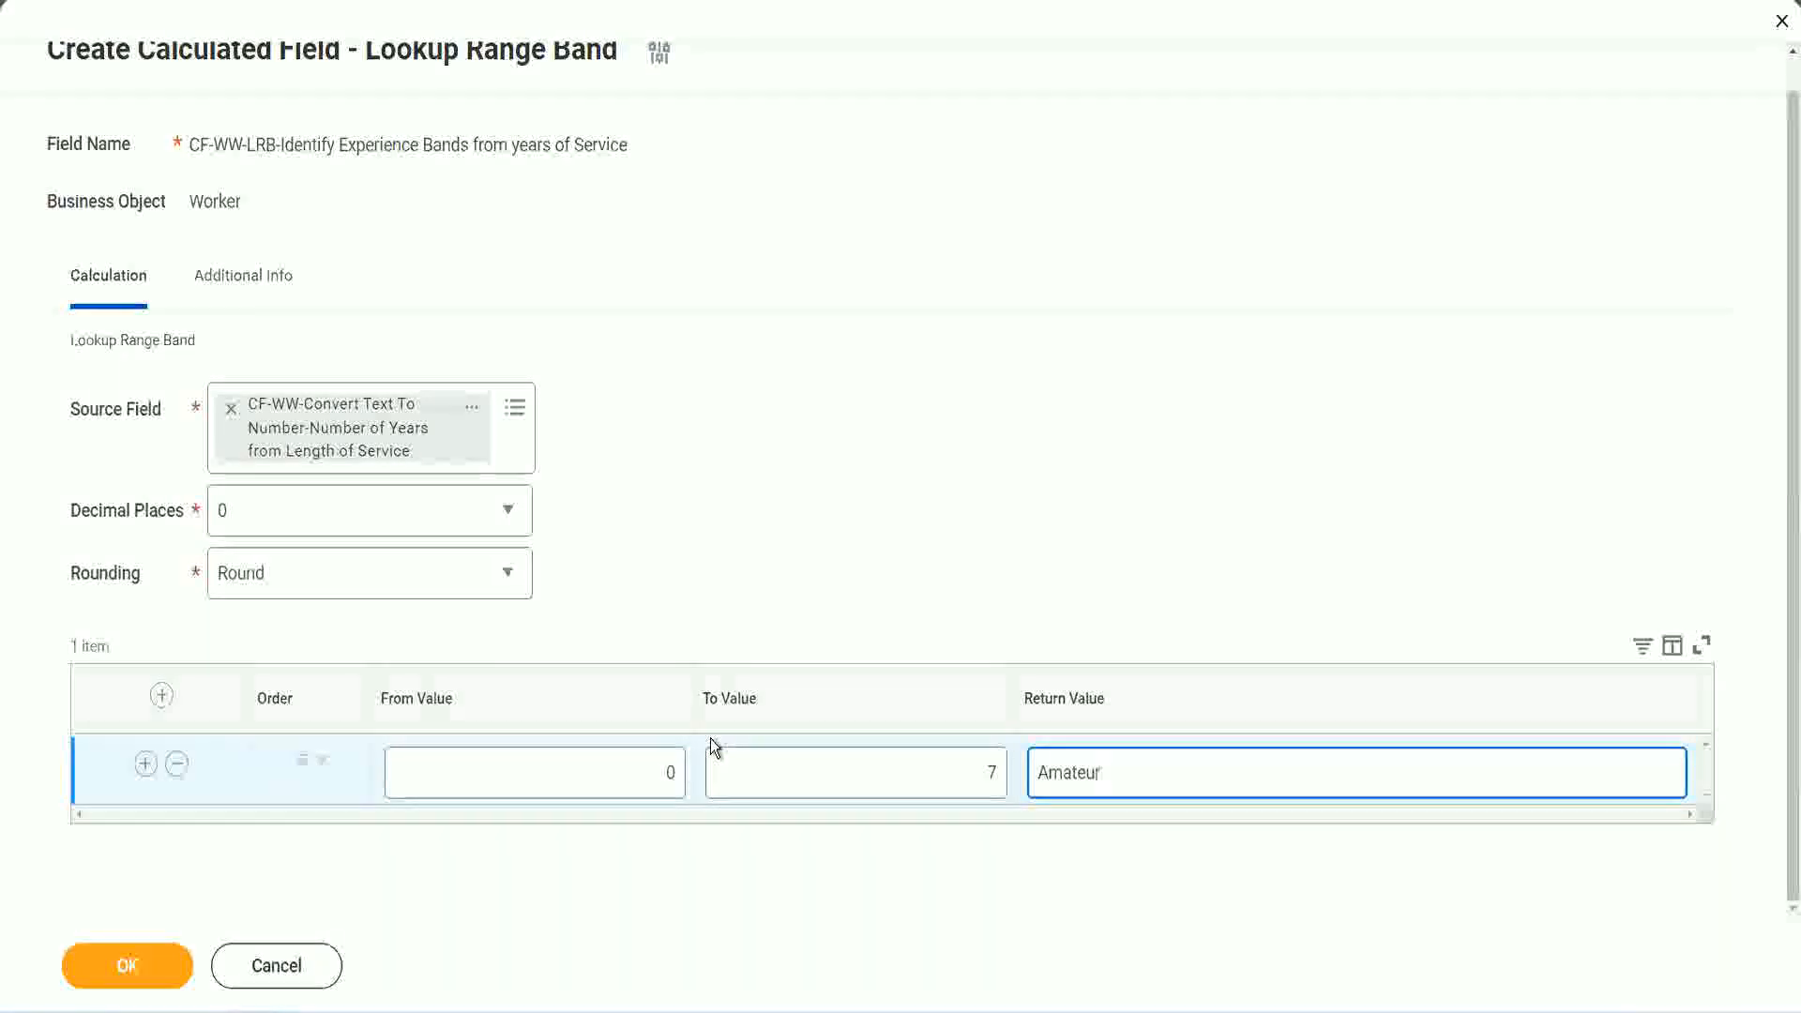
click(625, 792)
click(960, 753)
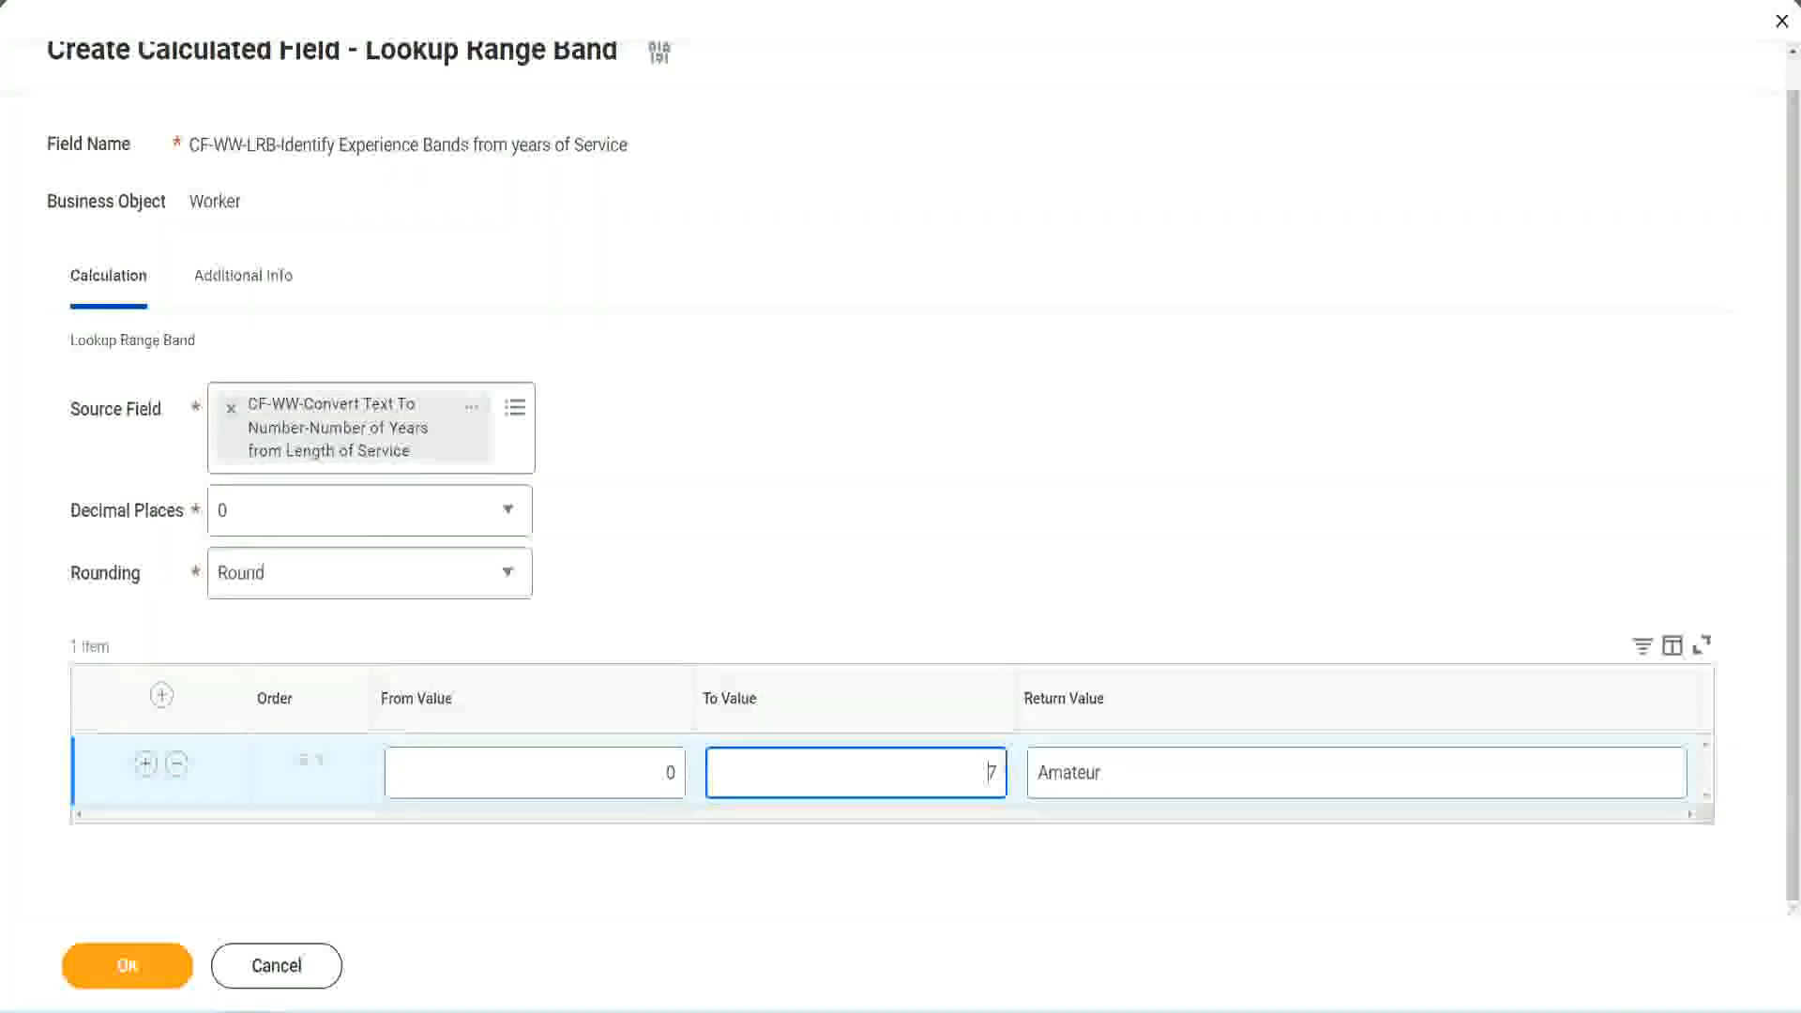
drag(544, 506, 450, 466)
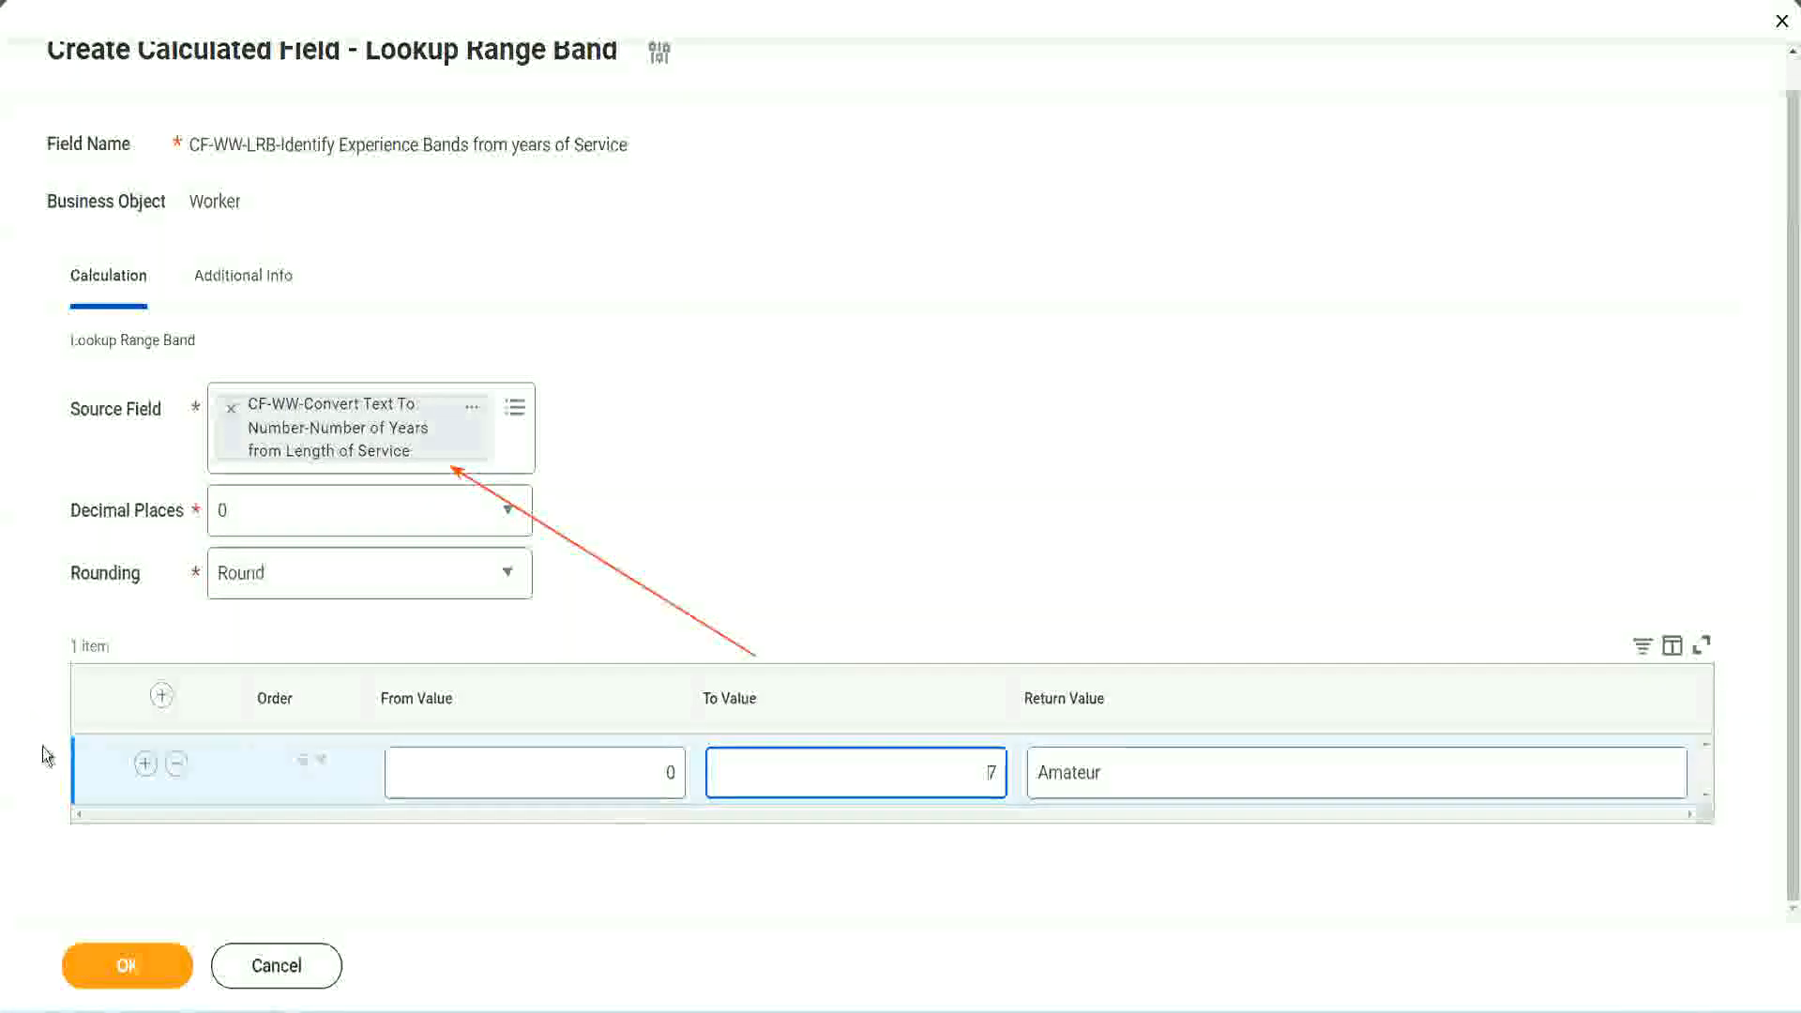
Add a second range band row from 8 to 15 with the return value Experienced
click(145, 763)
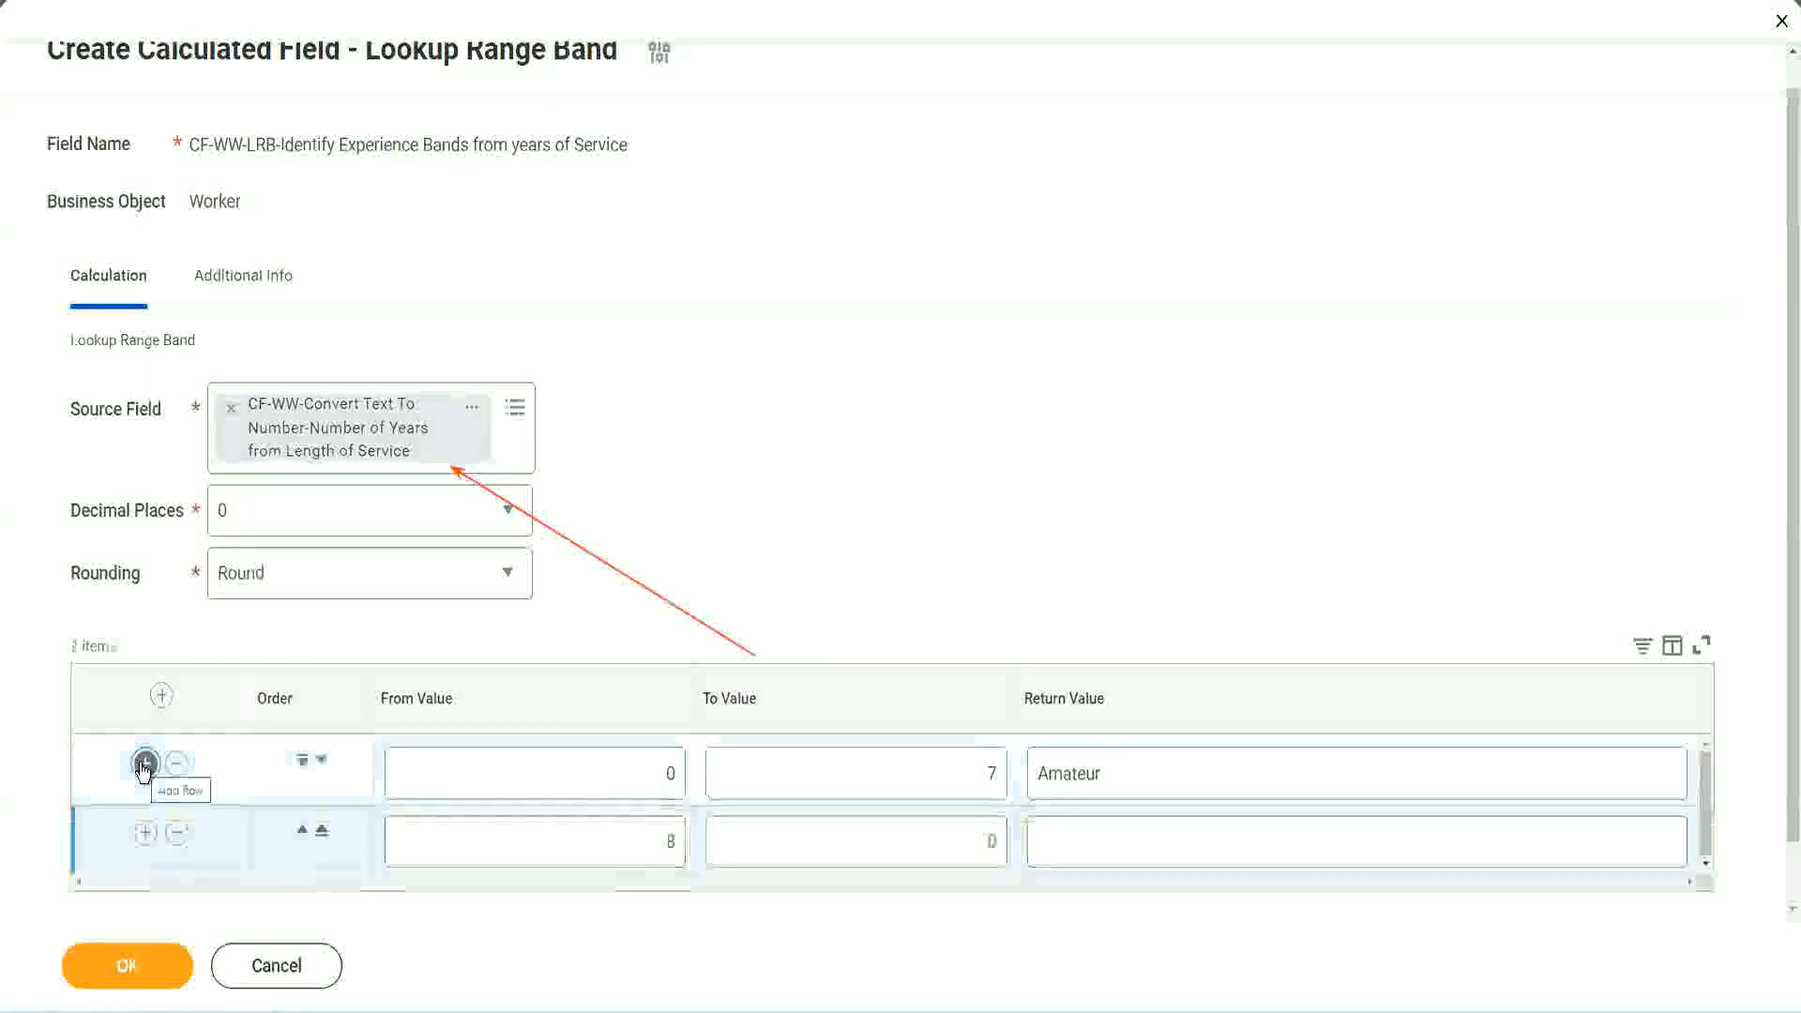
double_click(673, 842)
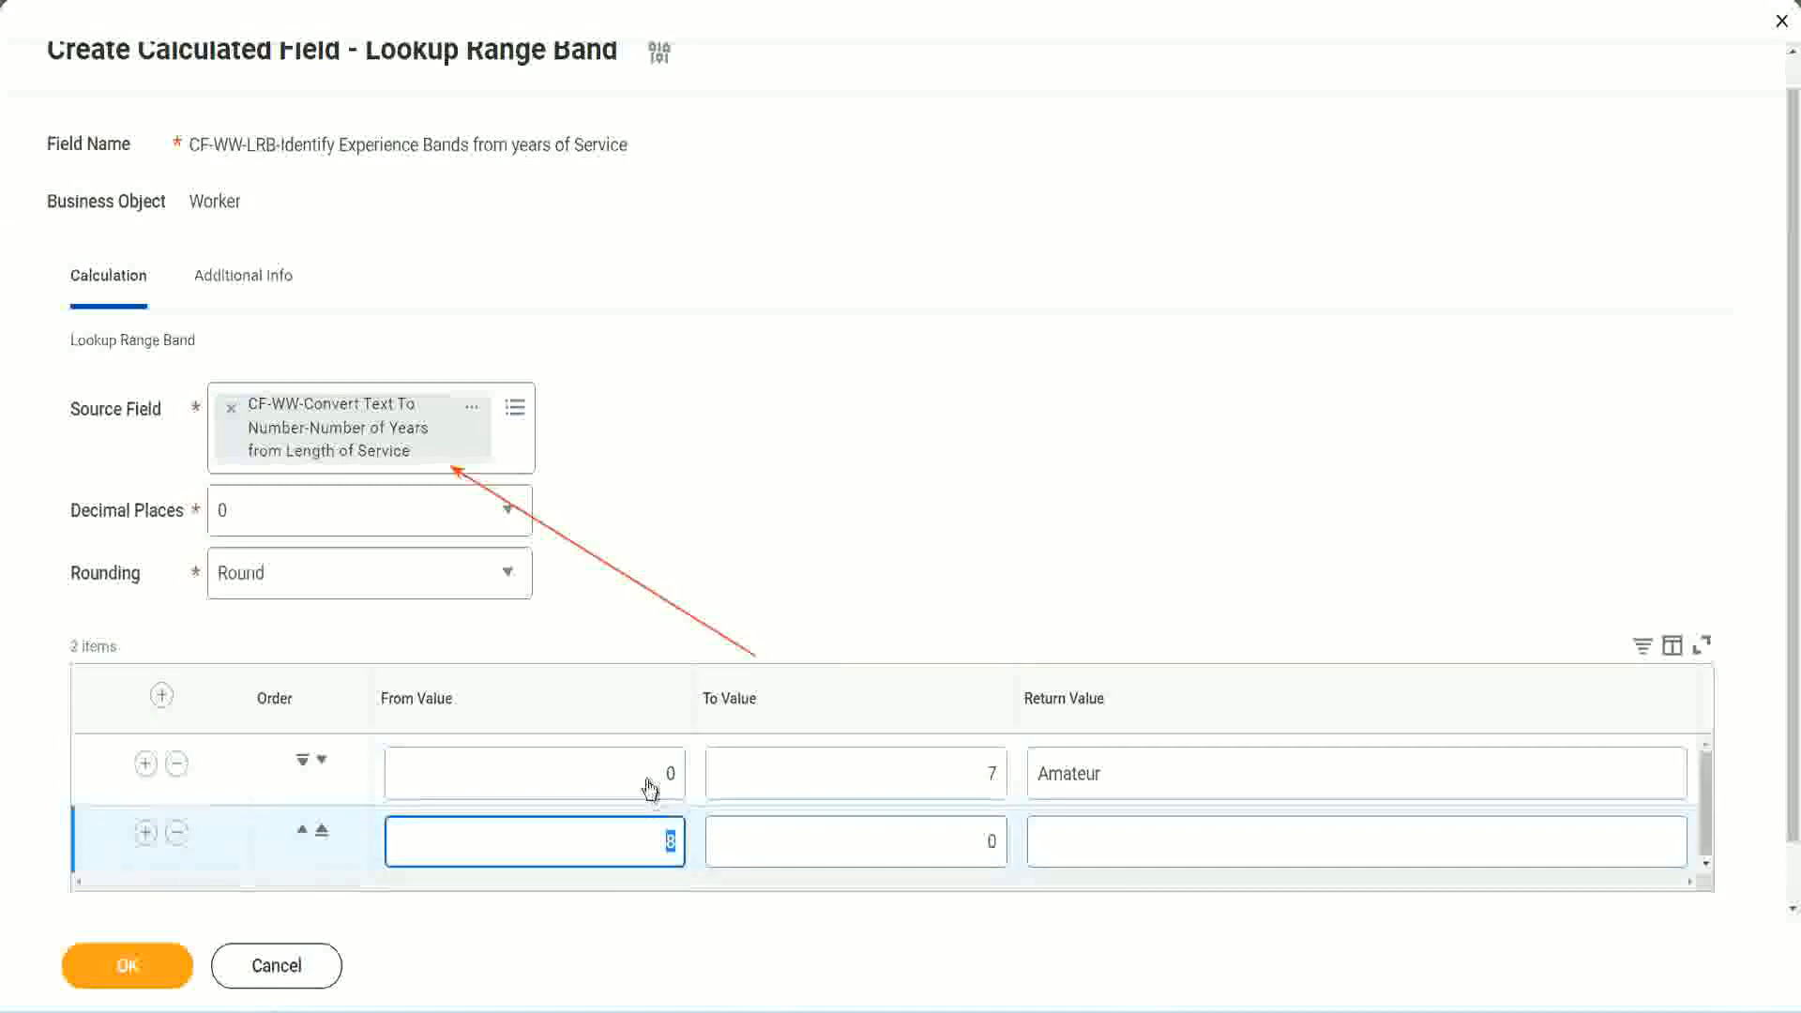
click(932, 778)
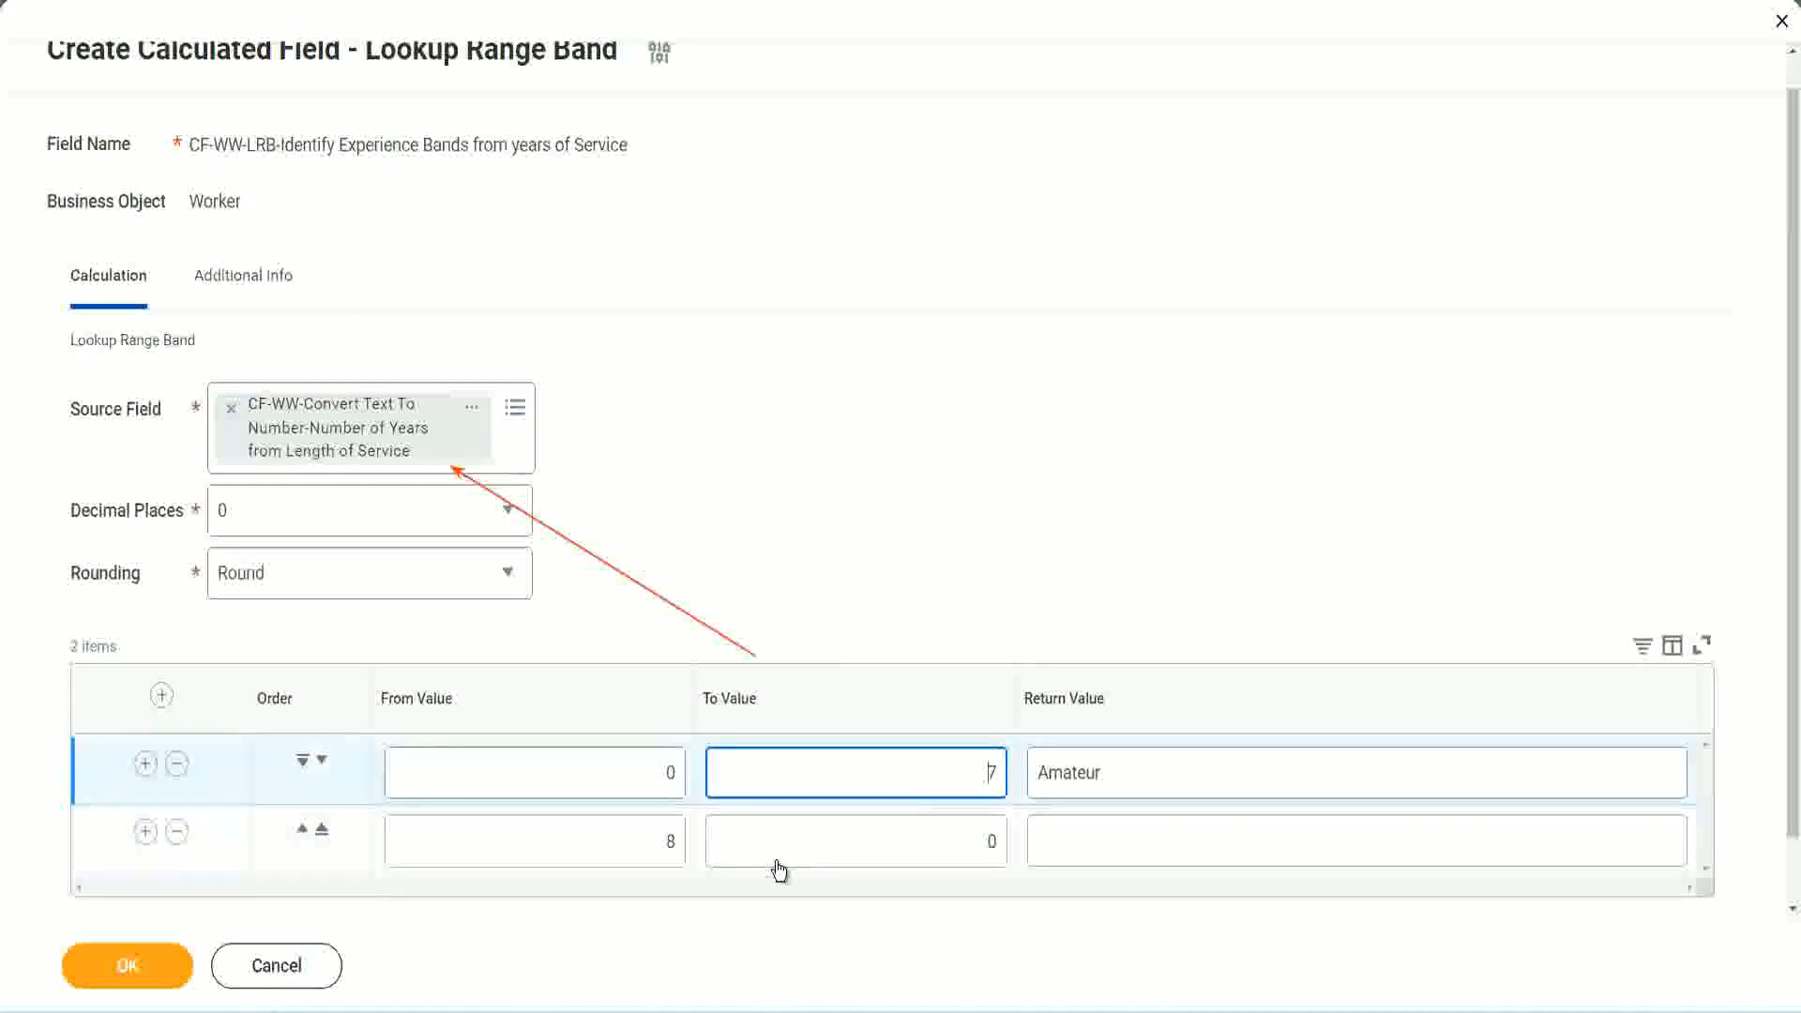
double_click(638, 841)
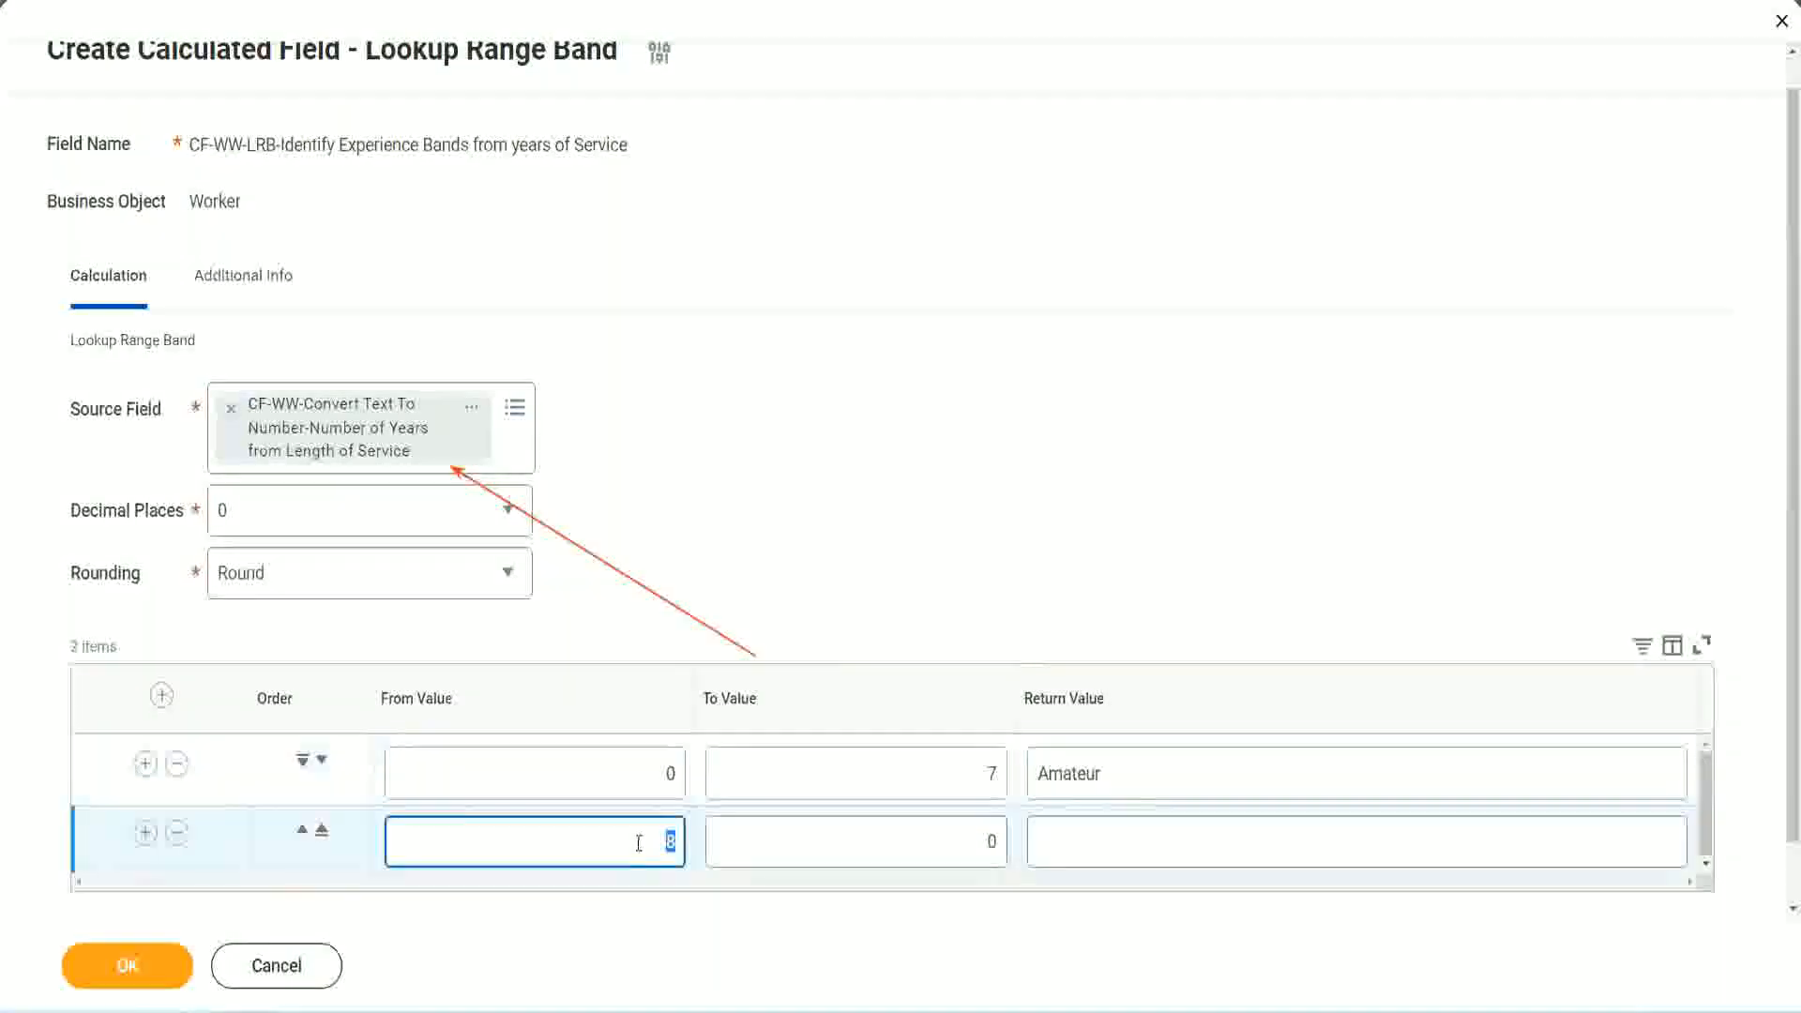
click(636, 842)
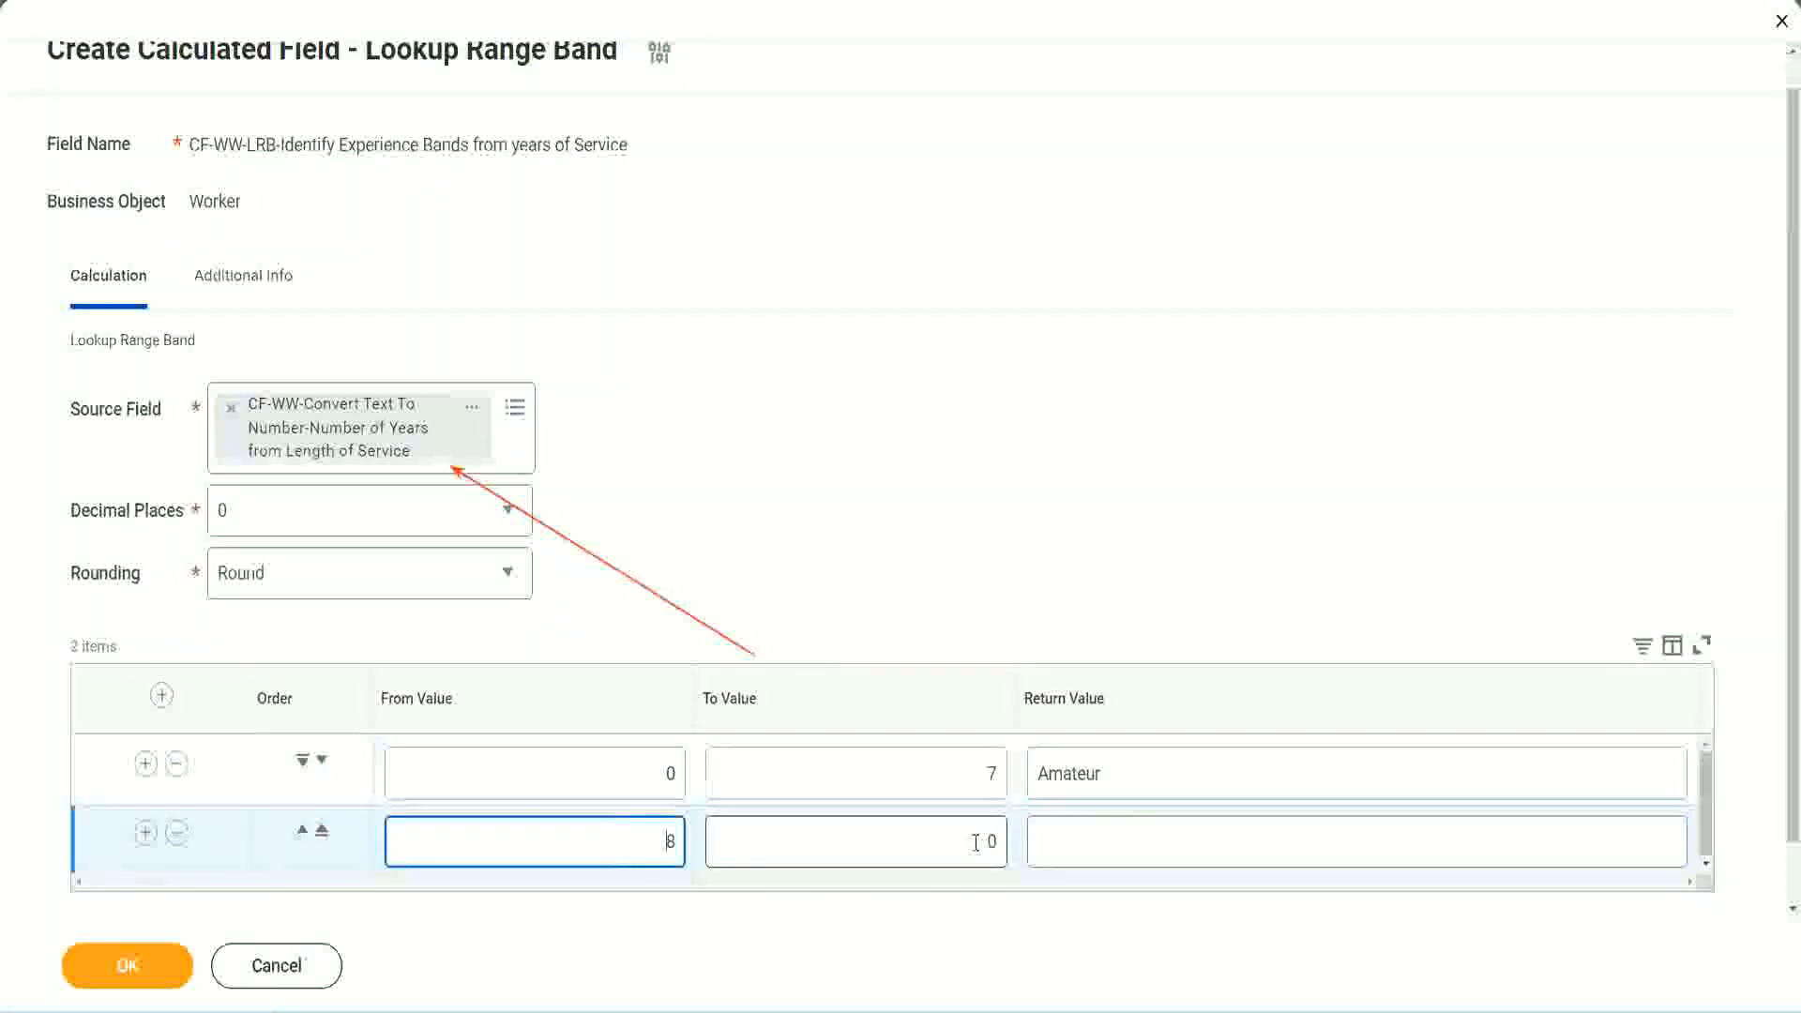
click(979, 844)
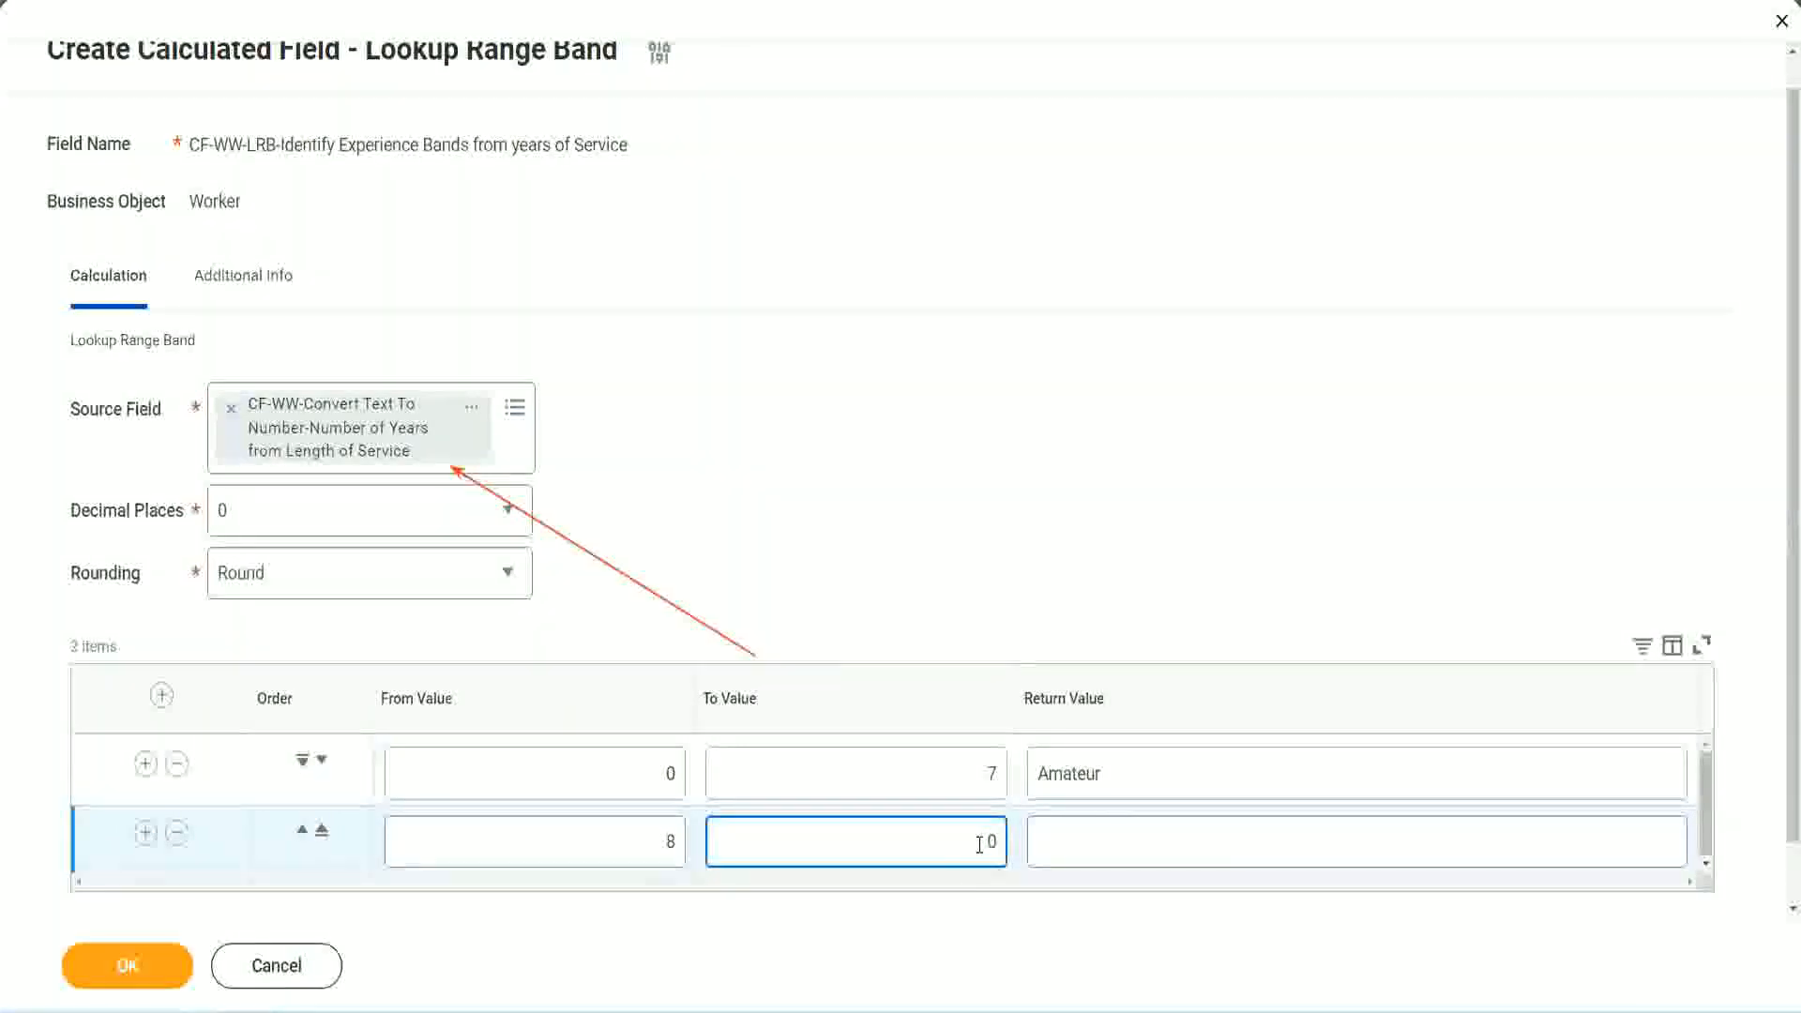
key(Delete)
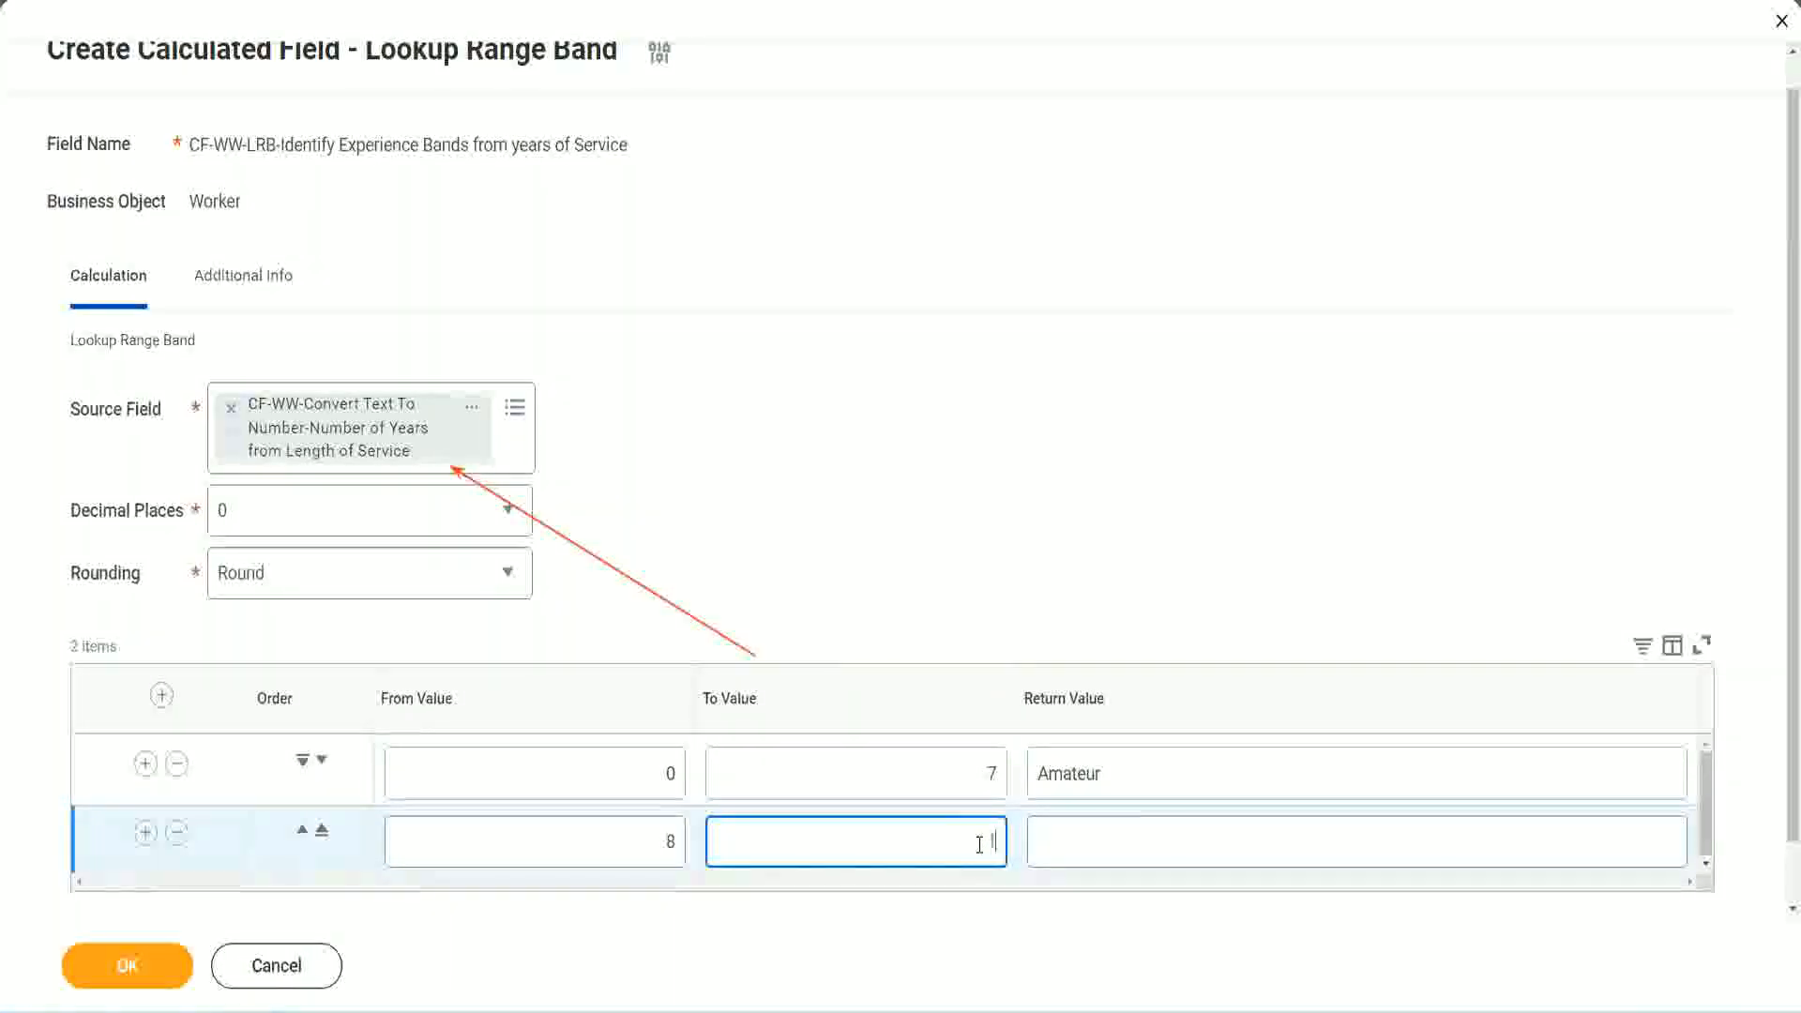
text(15)
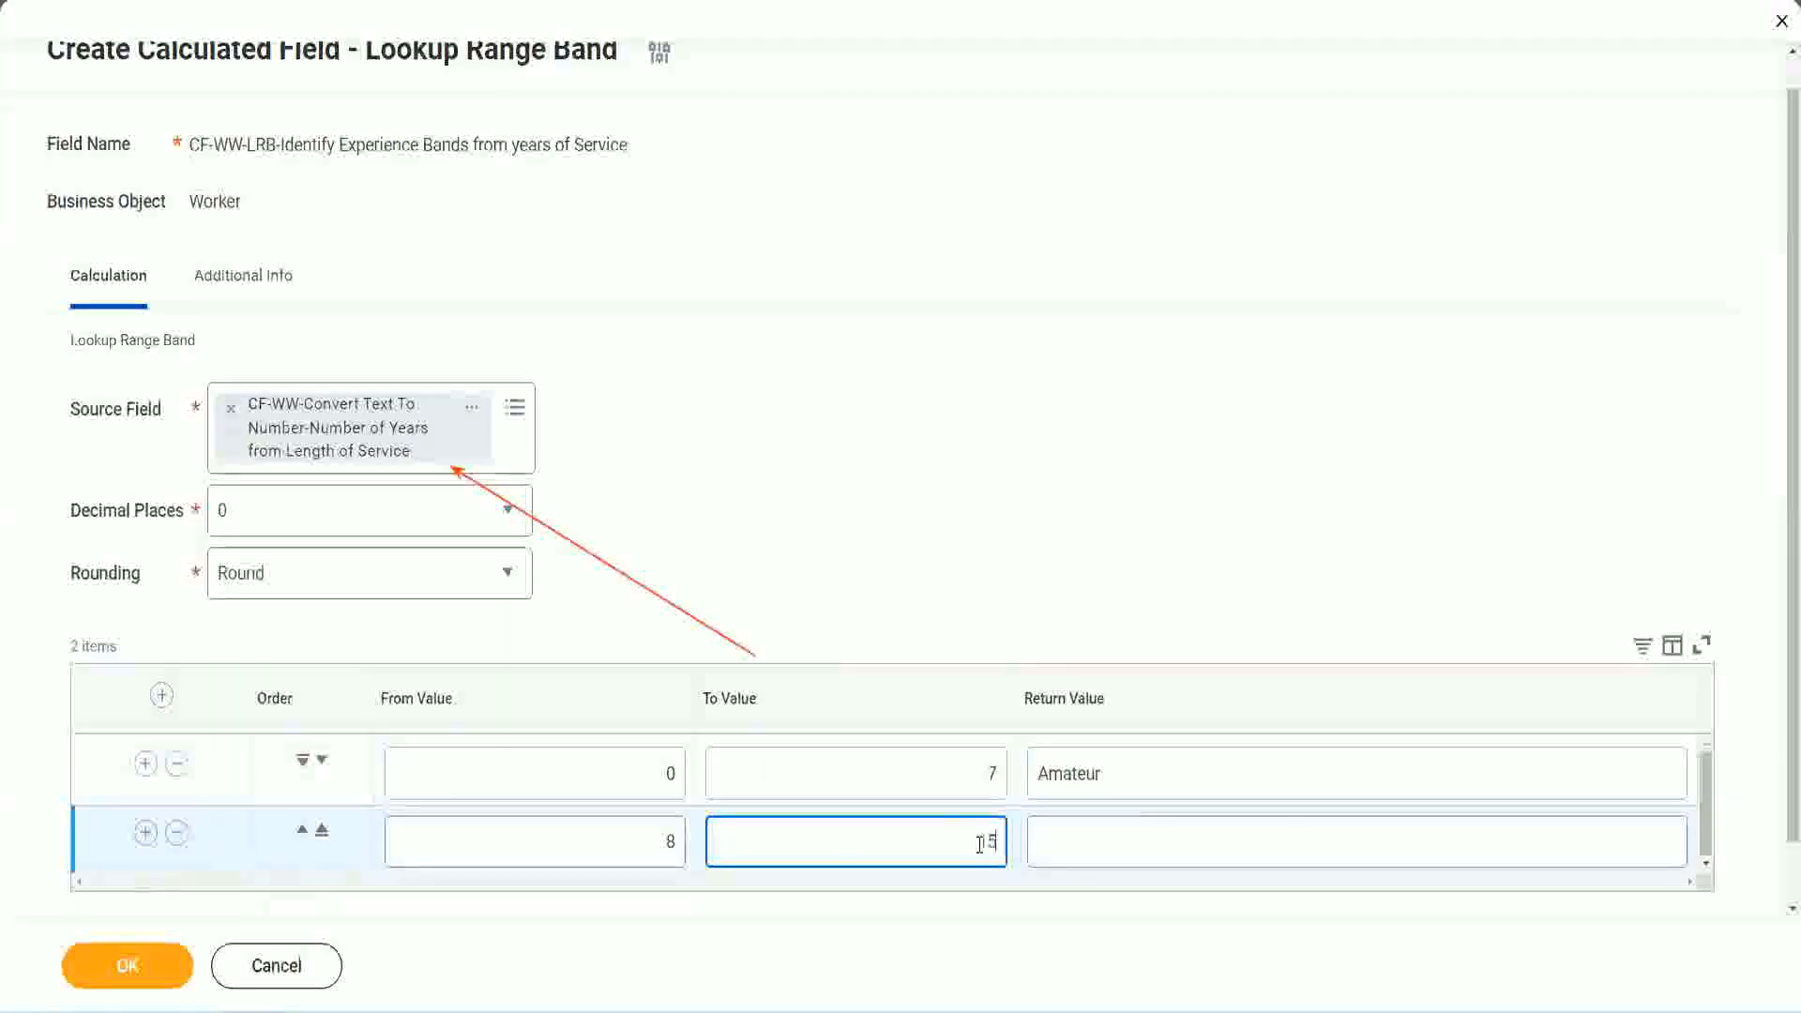
click(1110, 837)
text(Ex)
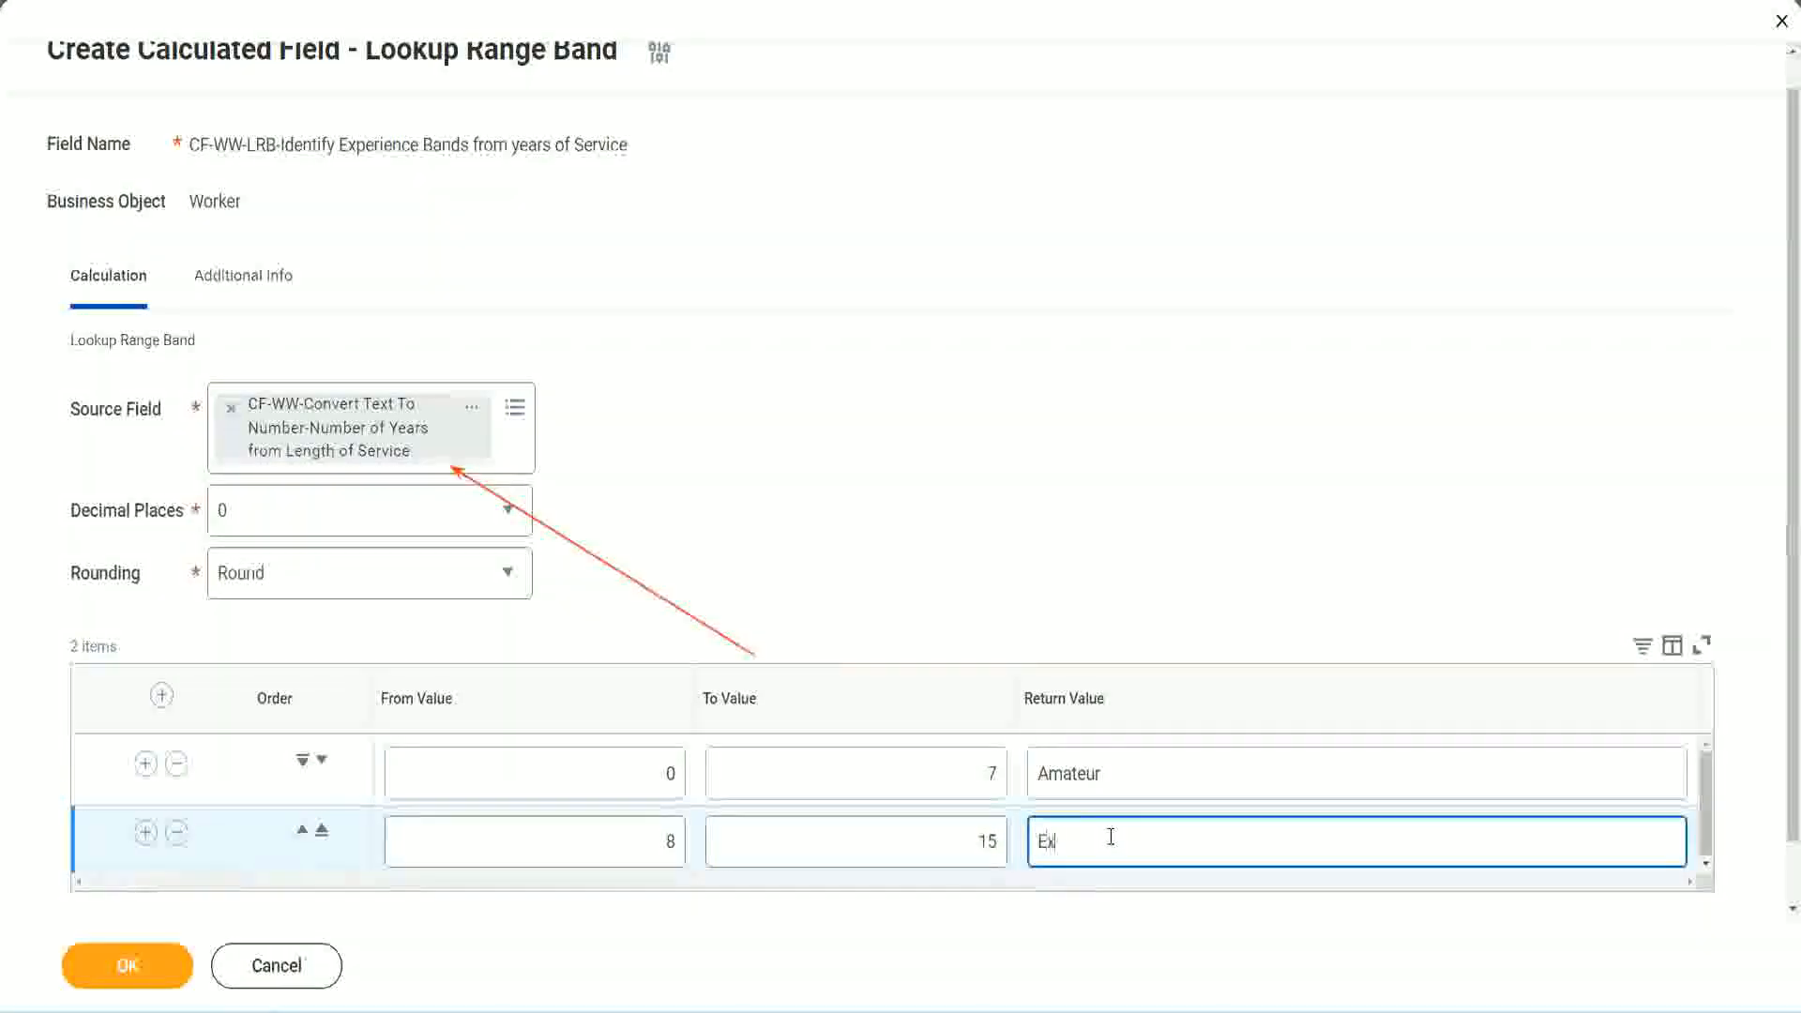
text(perienced)
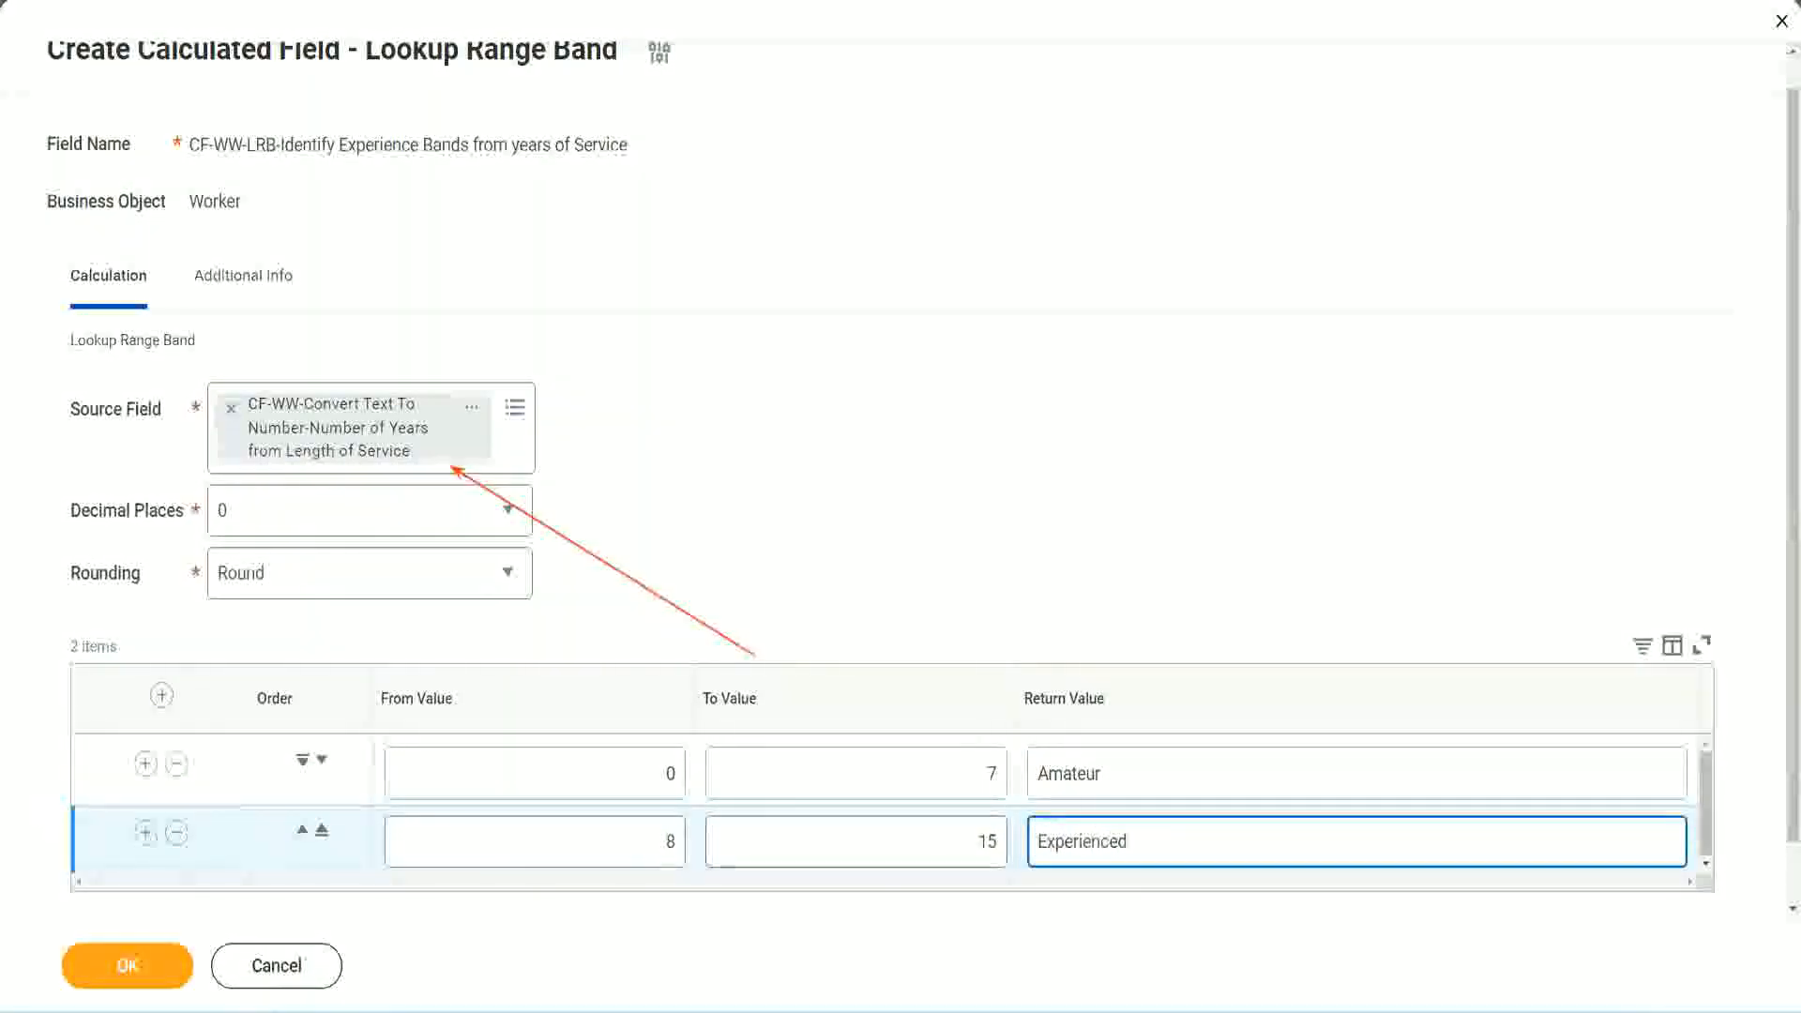
Add a third range band row from 16 to 30 with the return value Senior
click(145, 832)
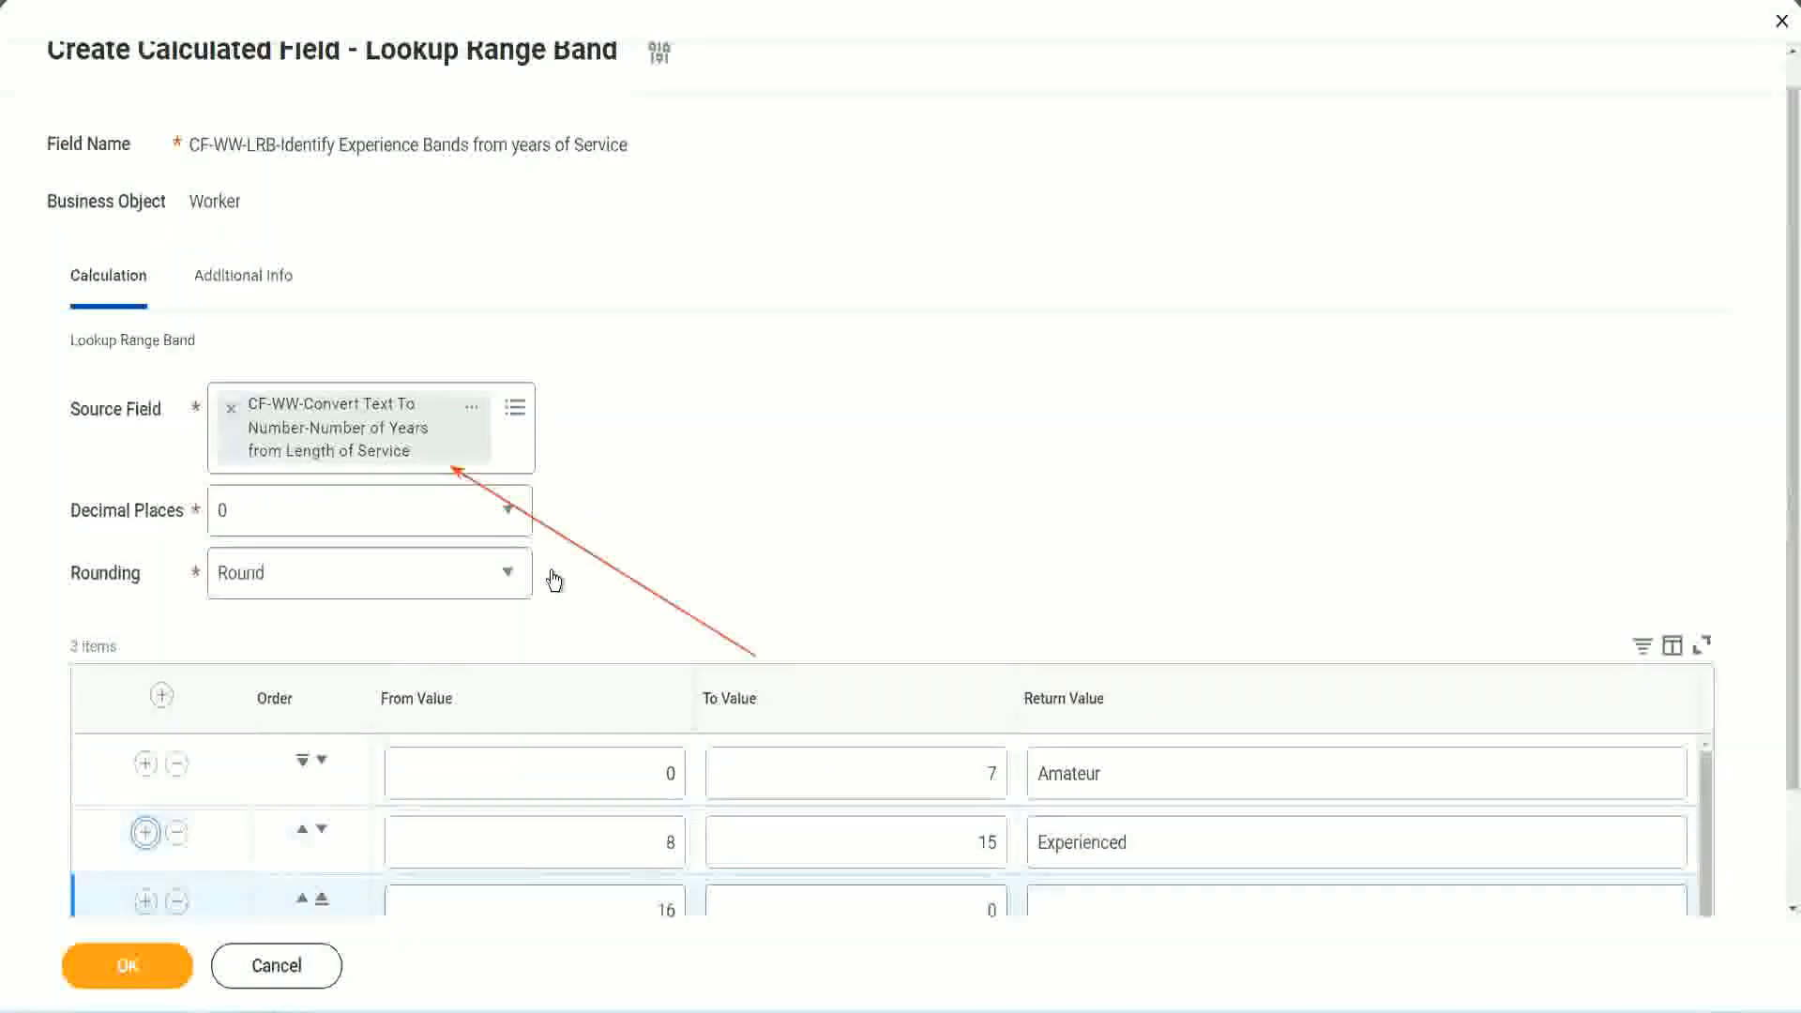
scroll(657, 568, down, 2)
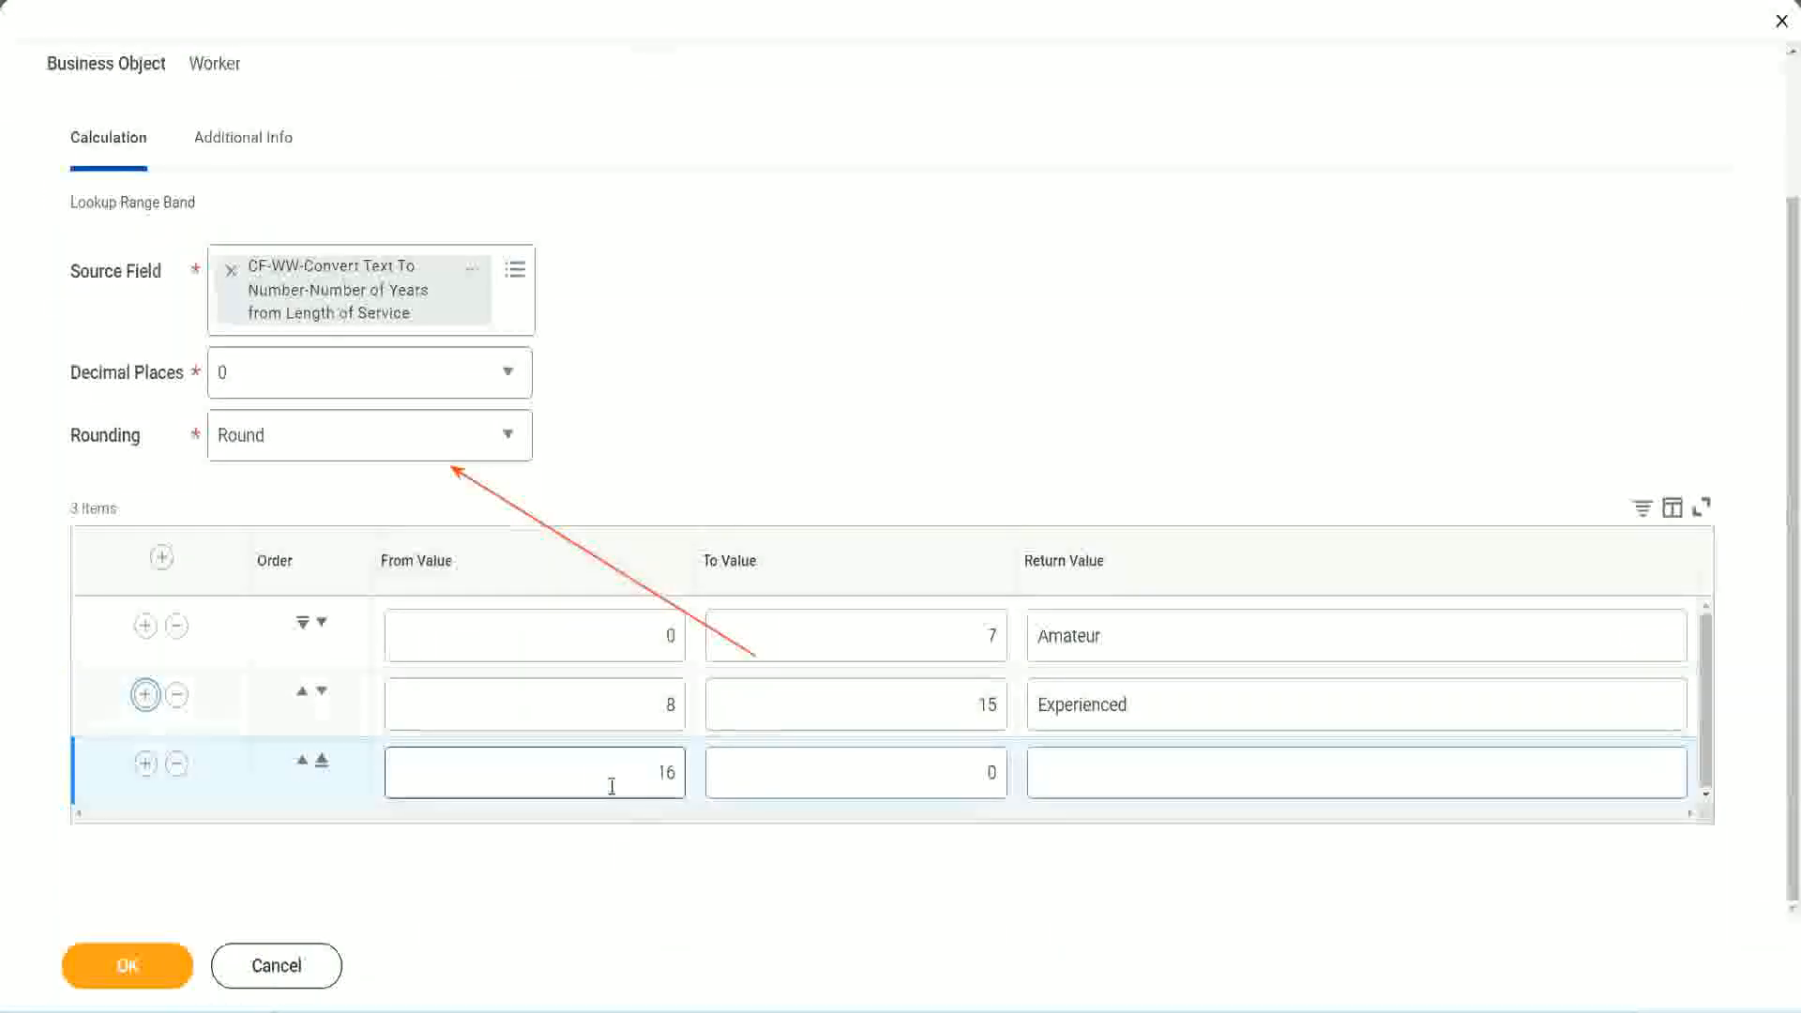
click(904, 774)
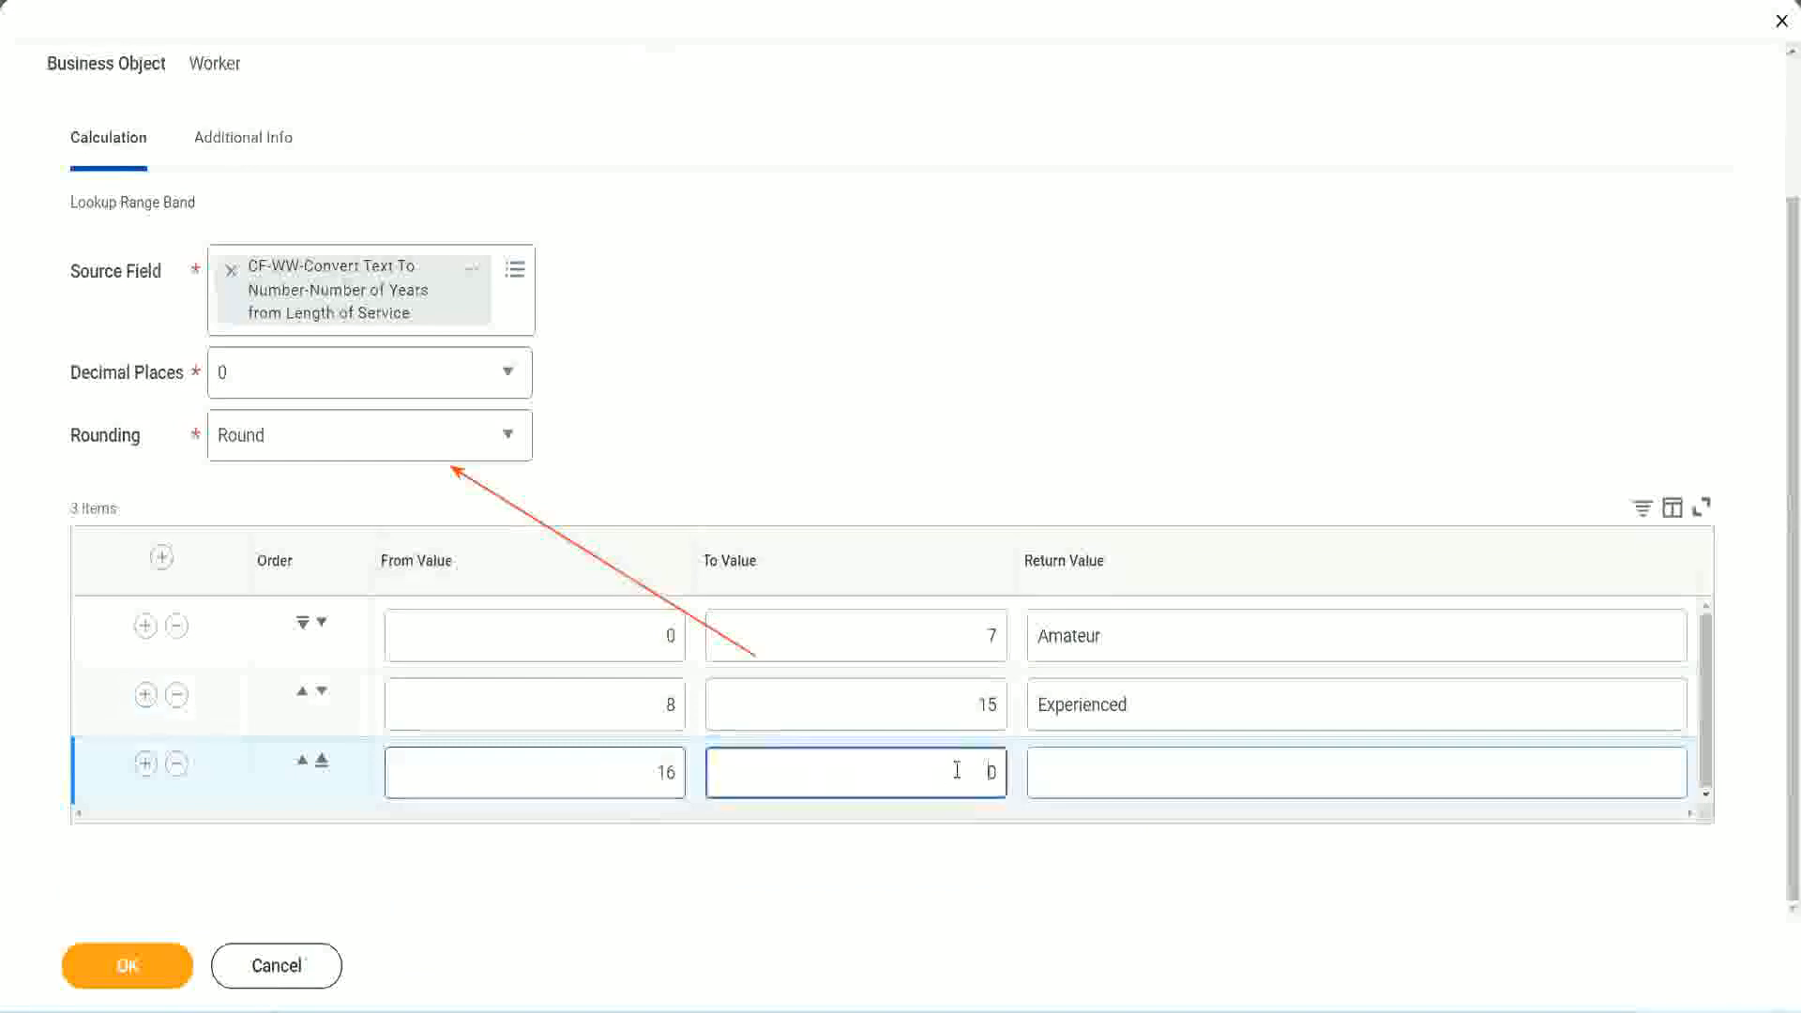
text(3)
key(Tab)
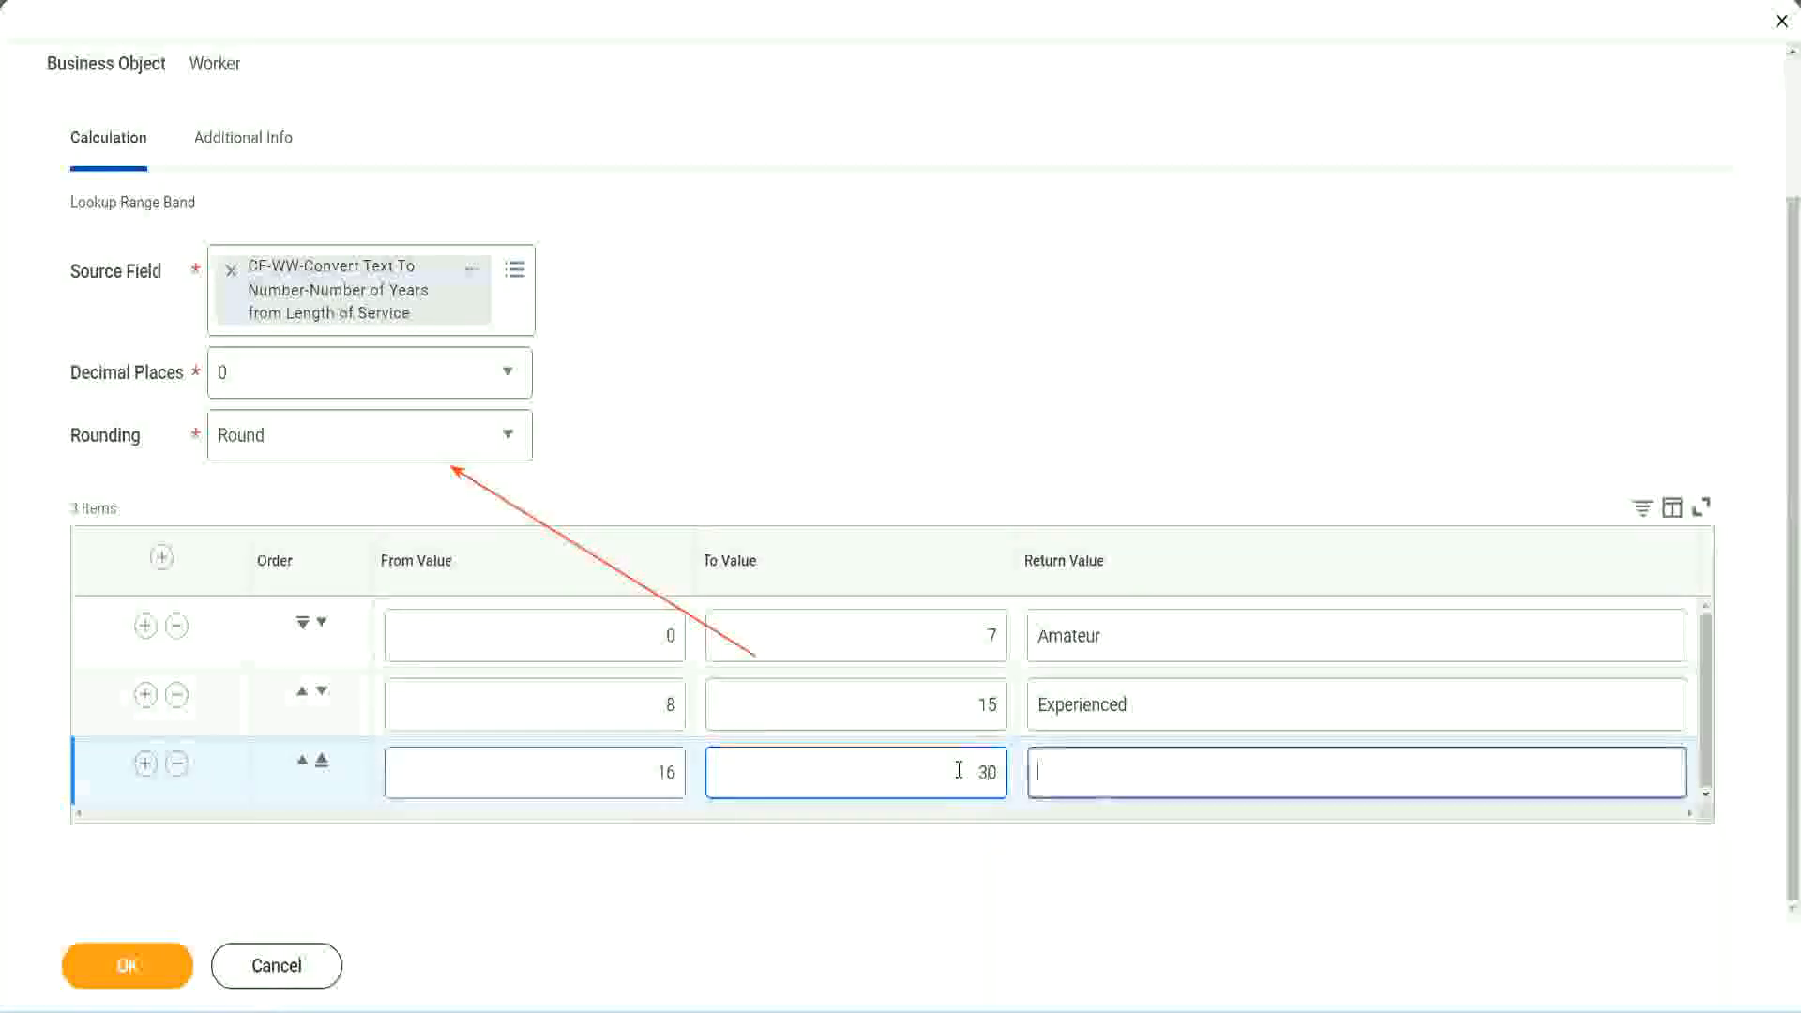
text(L)
key(BackSpace)
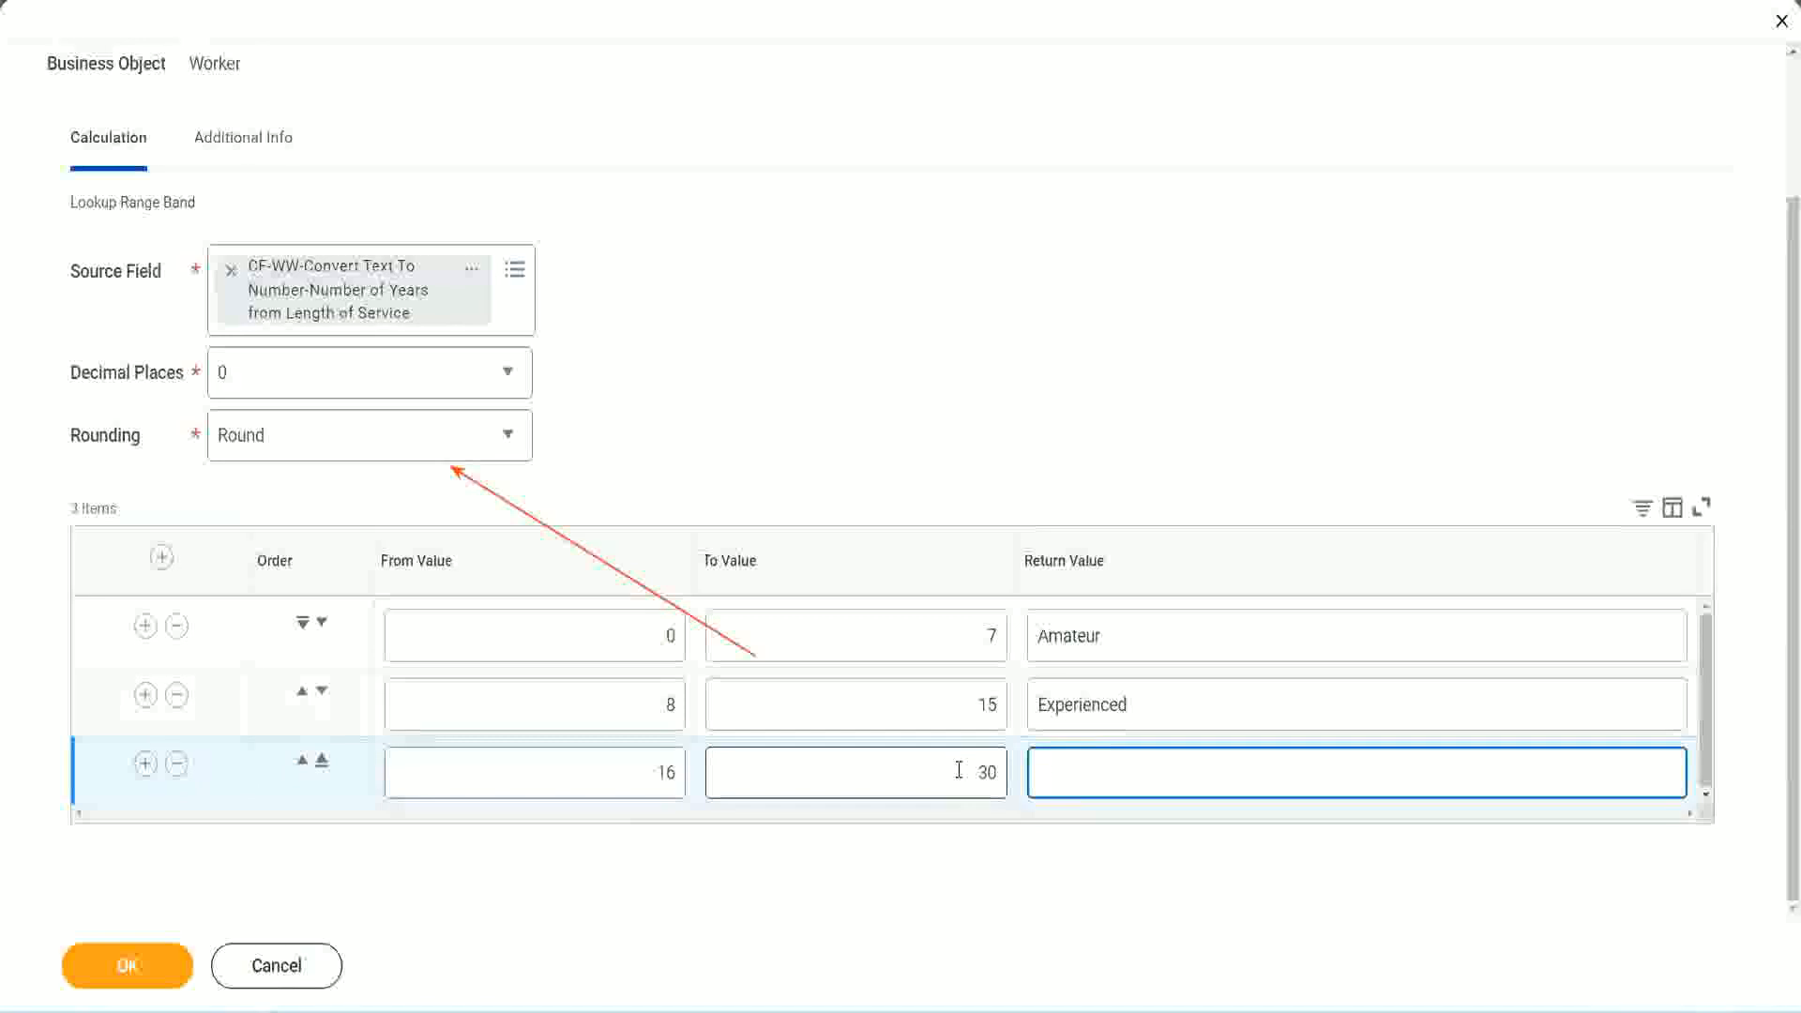
text(Senior)
Add a fourth range band row from 31 to 1000 with the return value Legend
click(144, 763)
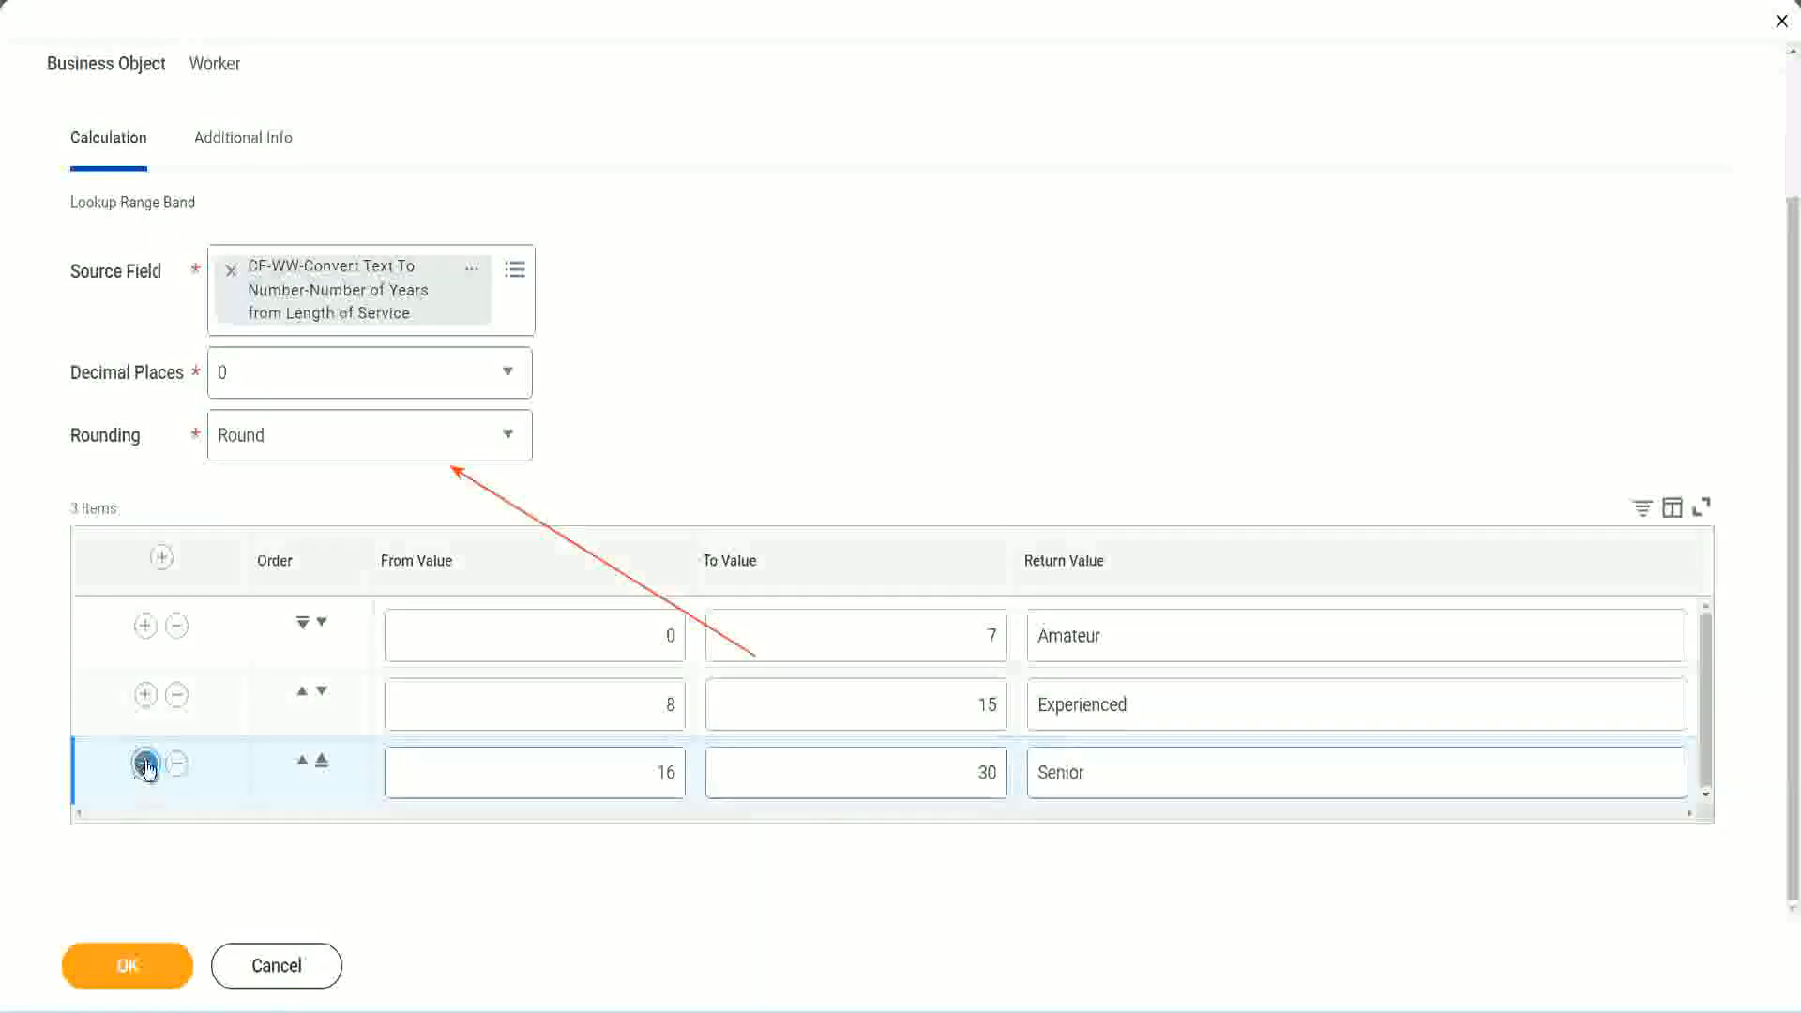
click(608, 760)
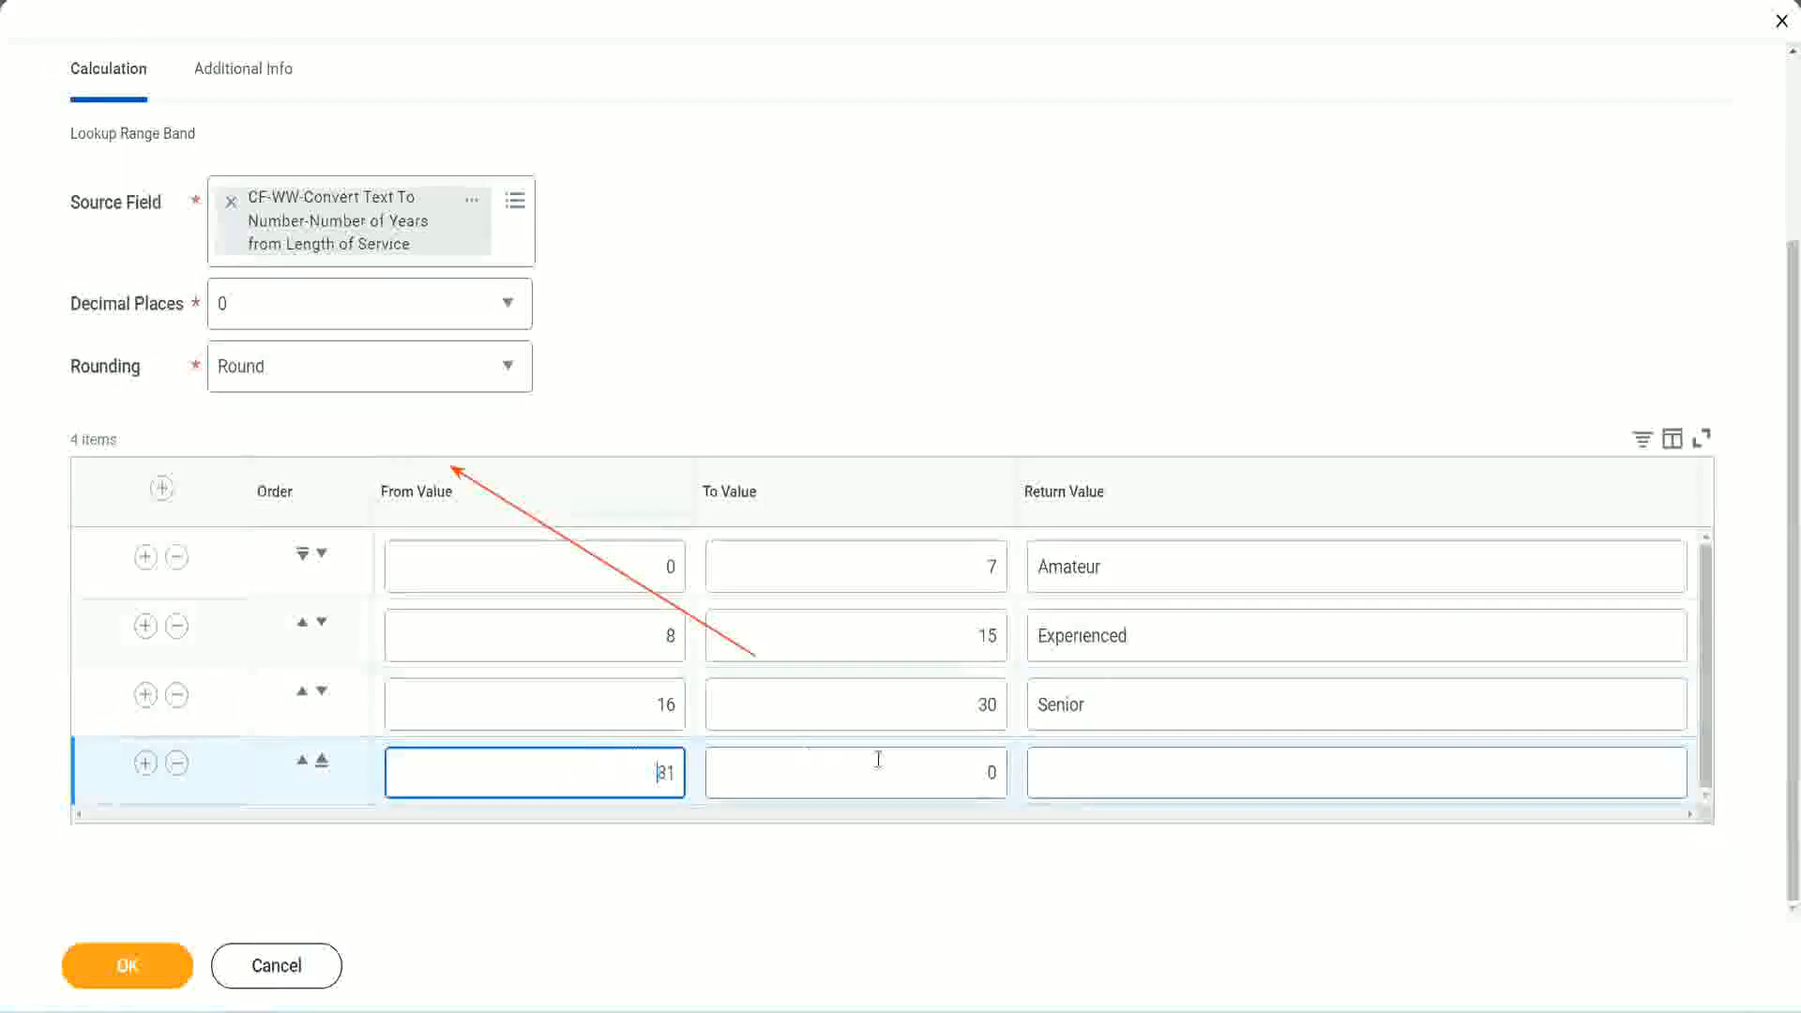
click(970, 772)
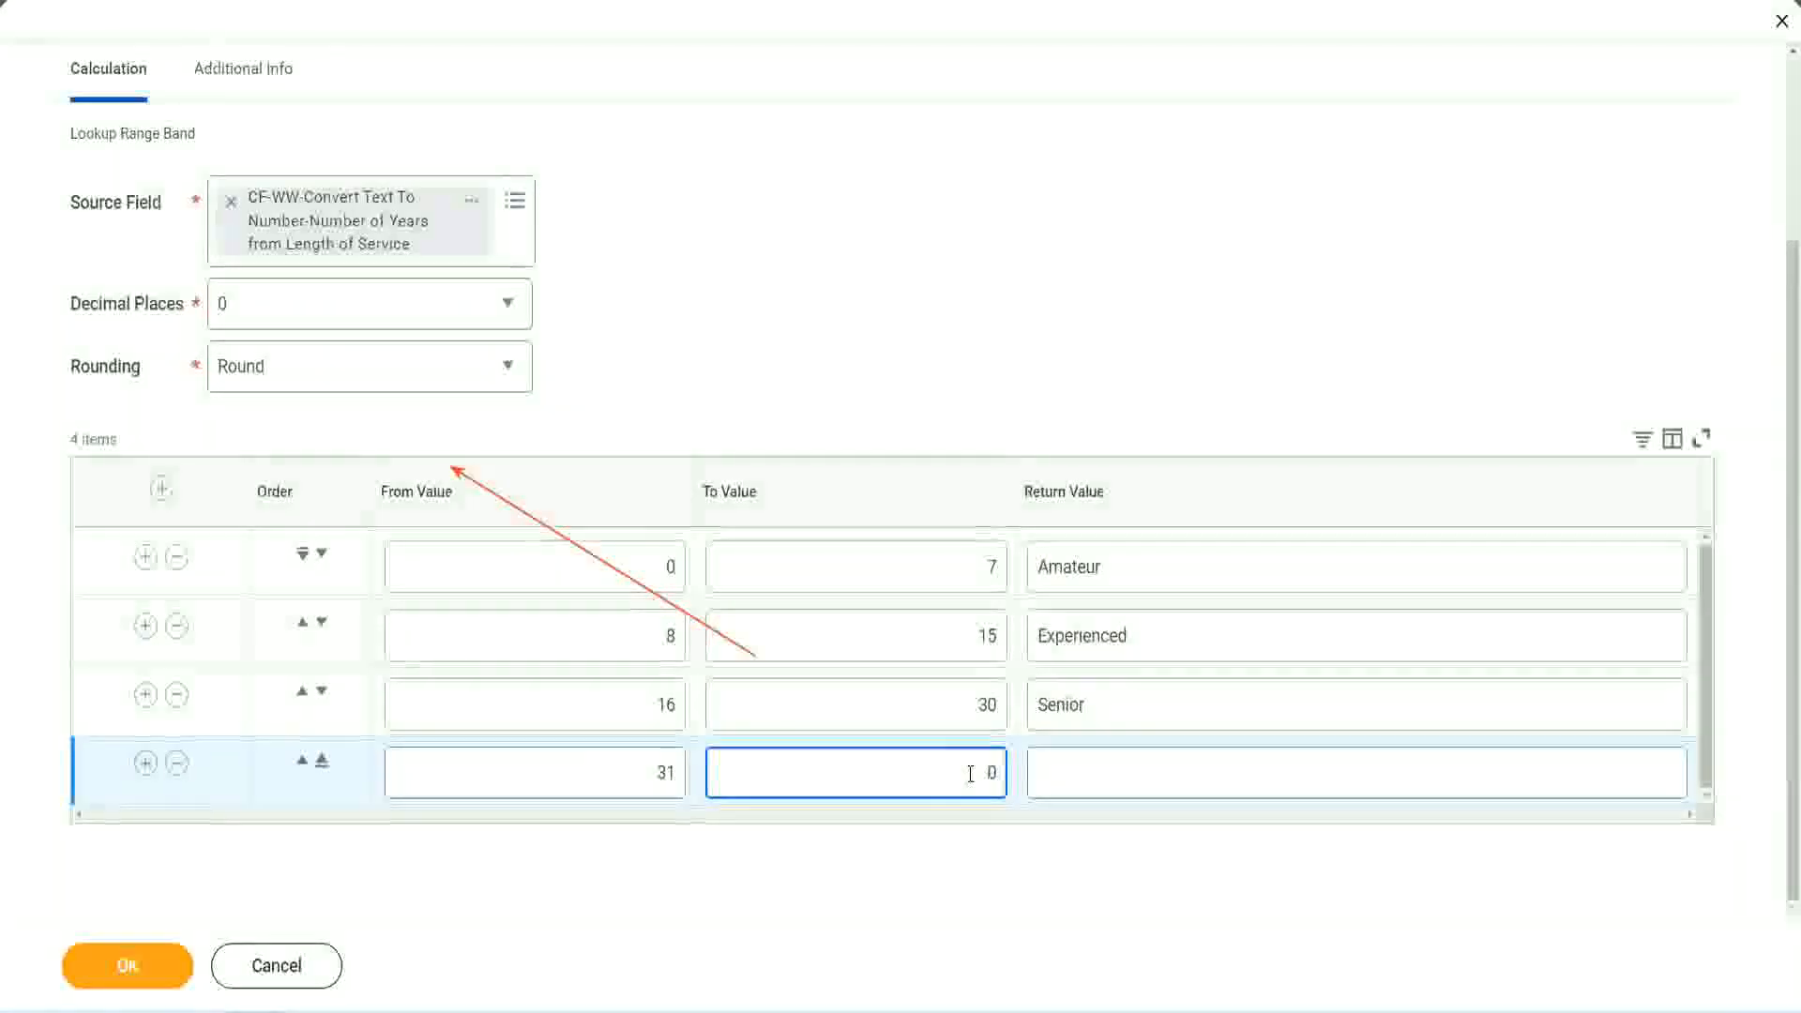
text(1000)
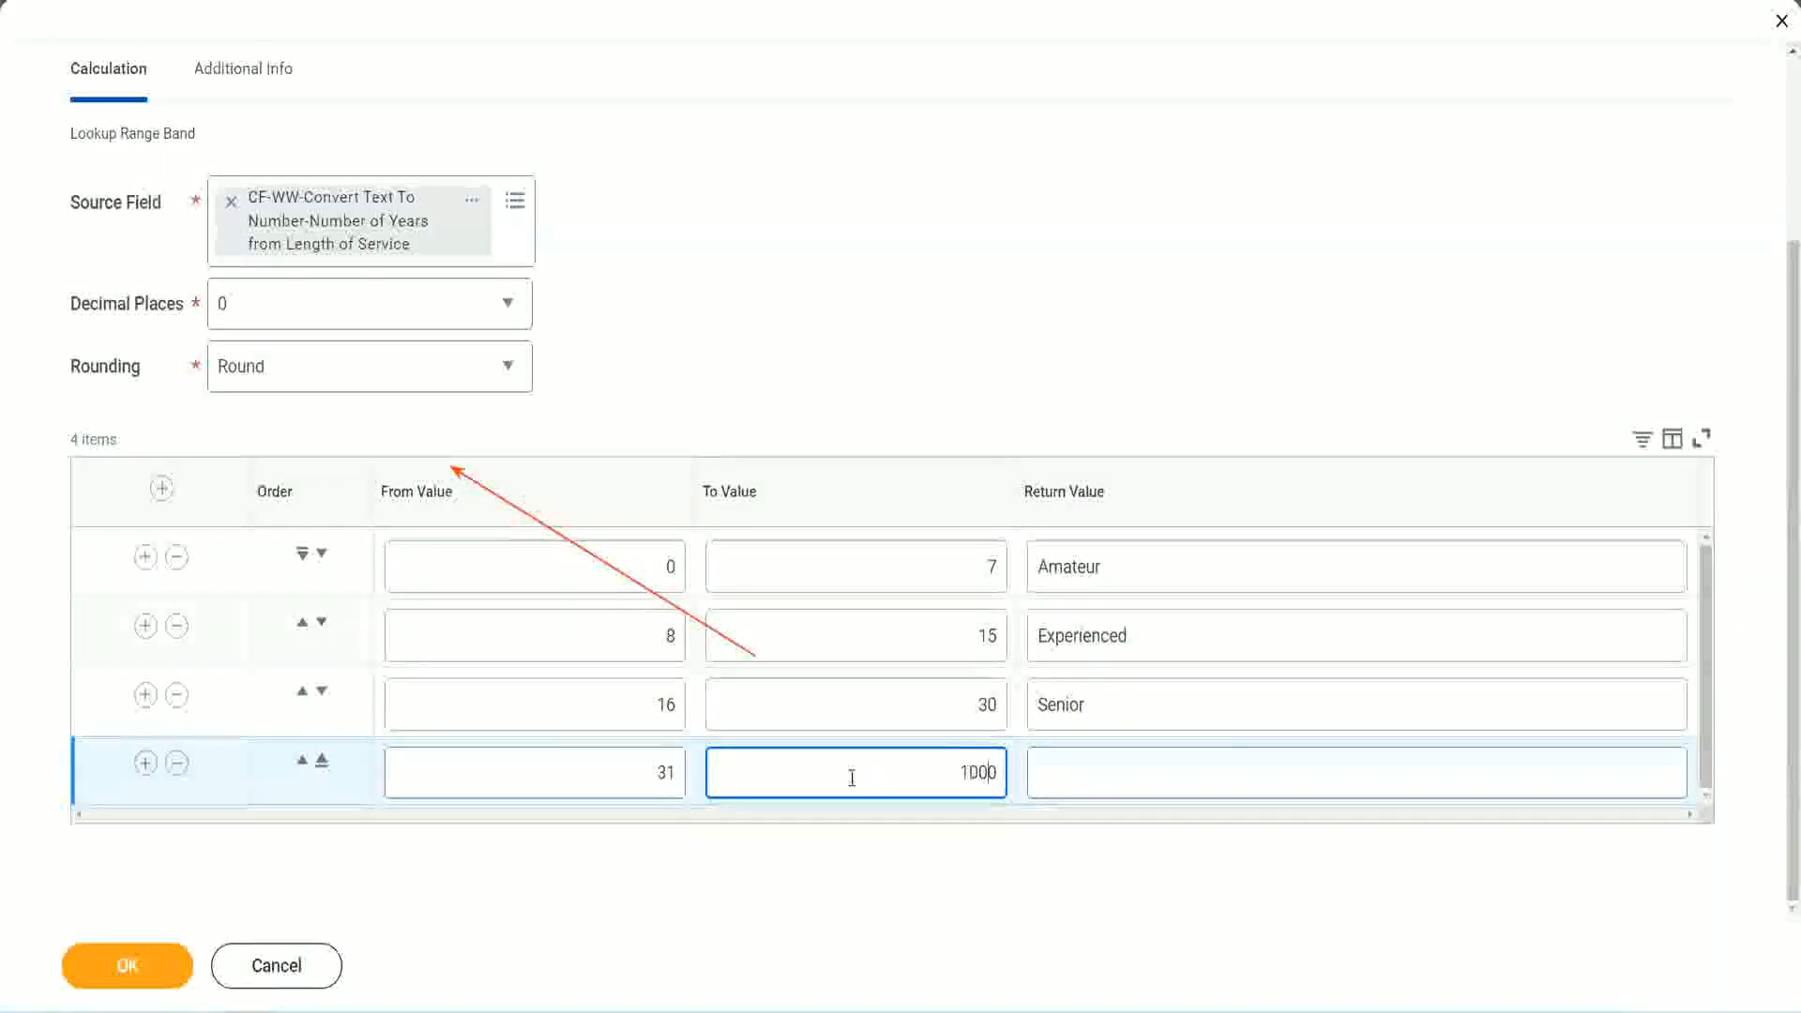
drag(936, 764, 1031, 765)
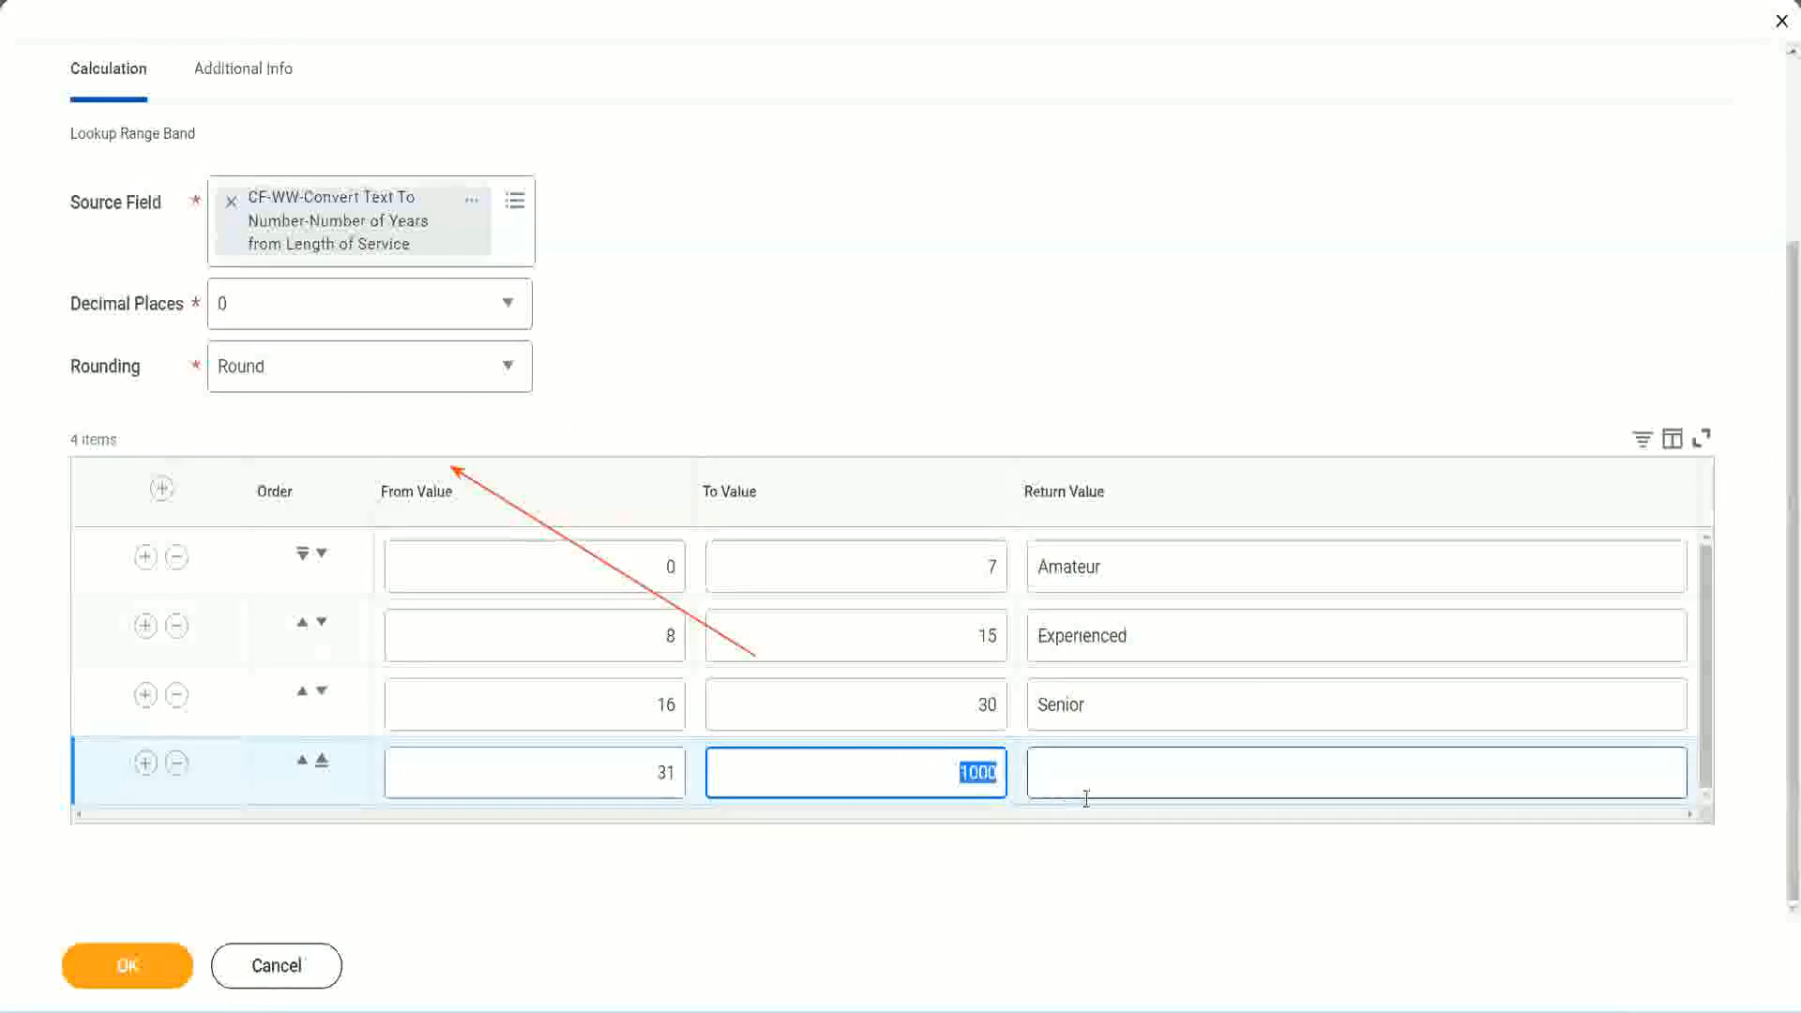
click(954, 766)
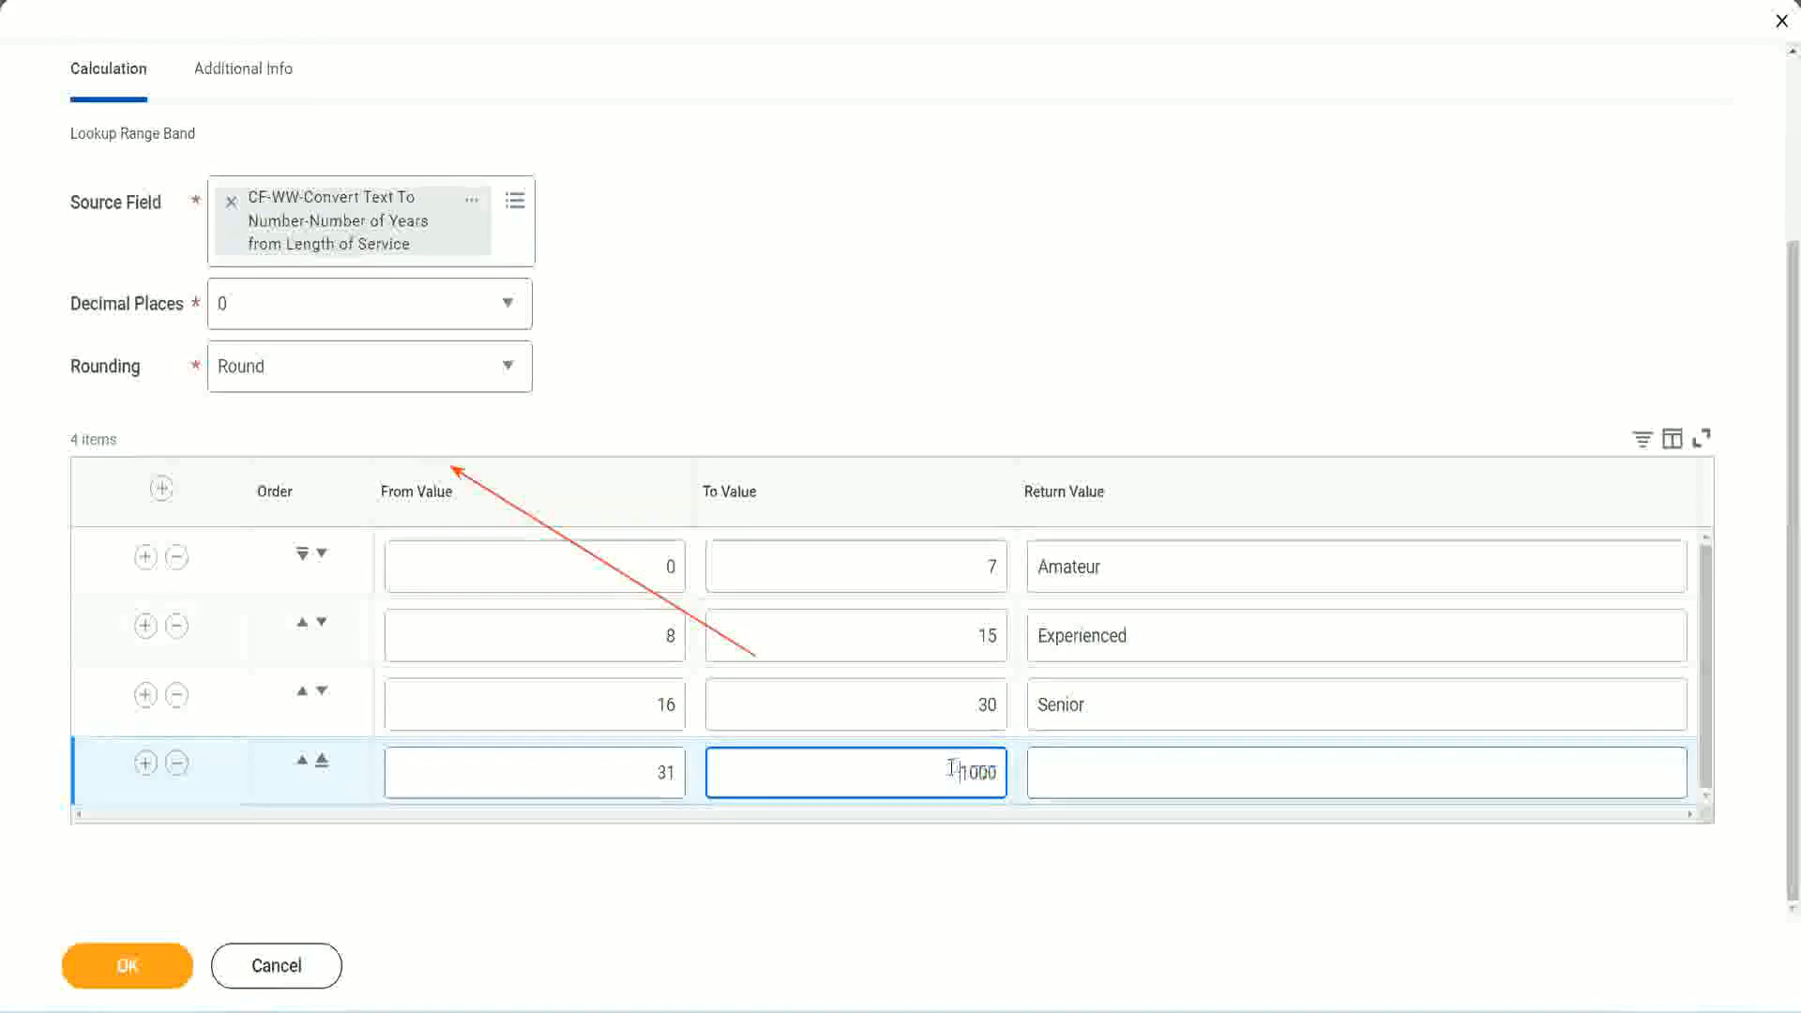
drag(946, 767, 1009, 769)
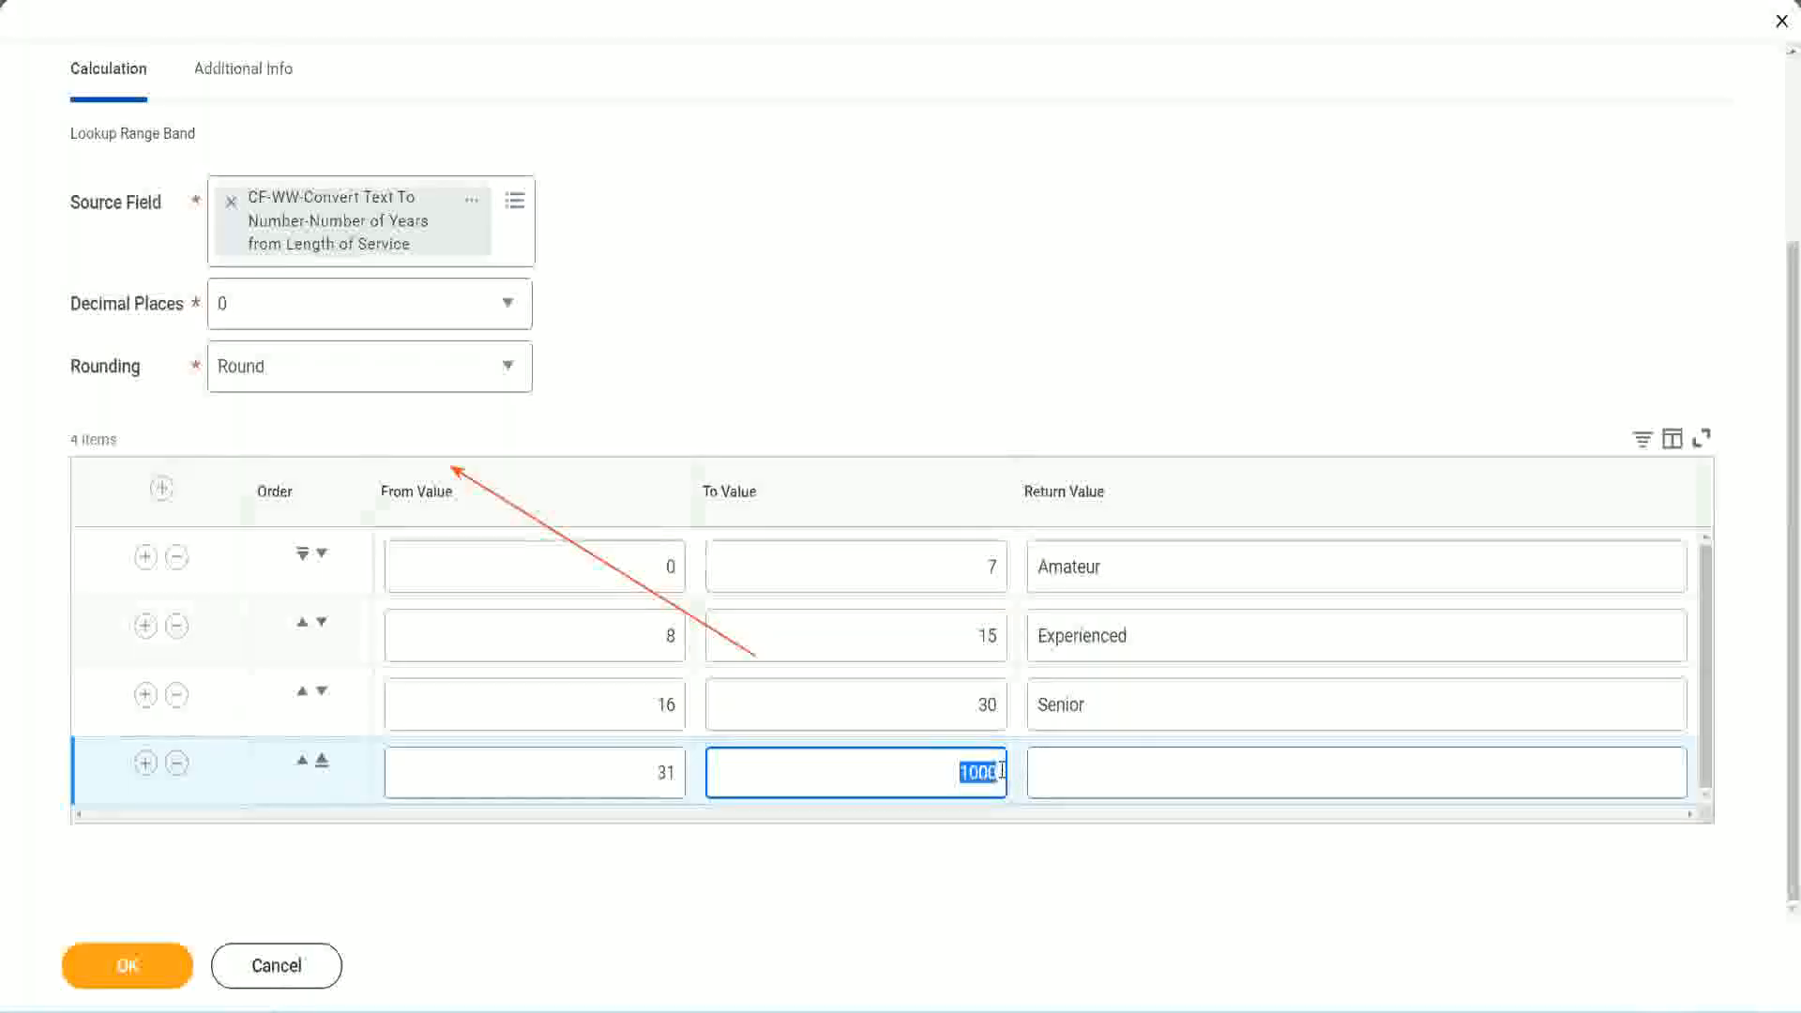
click(1123, 771)
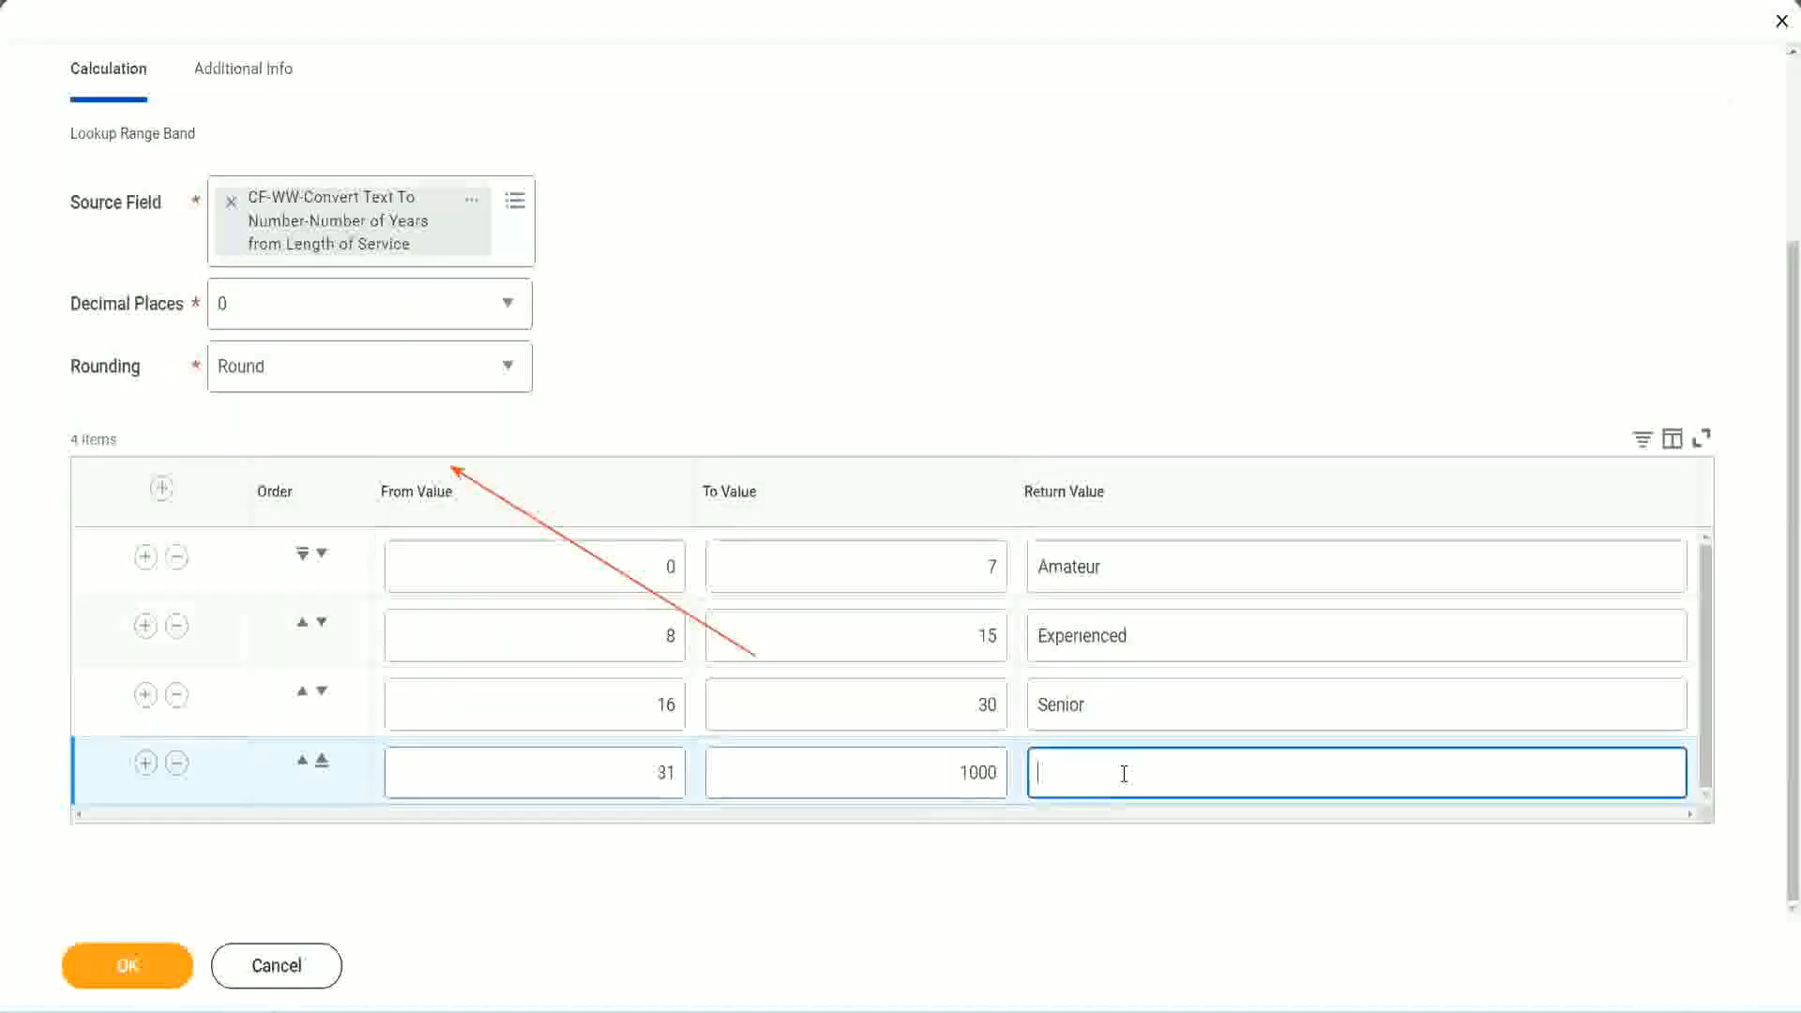
text(Legend)
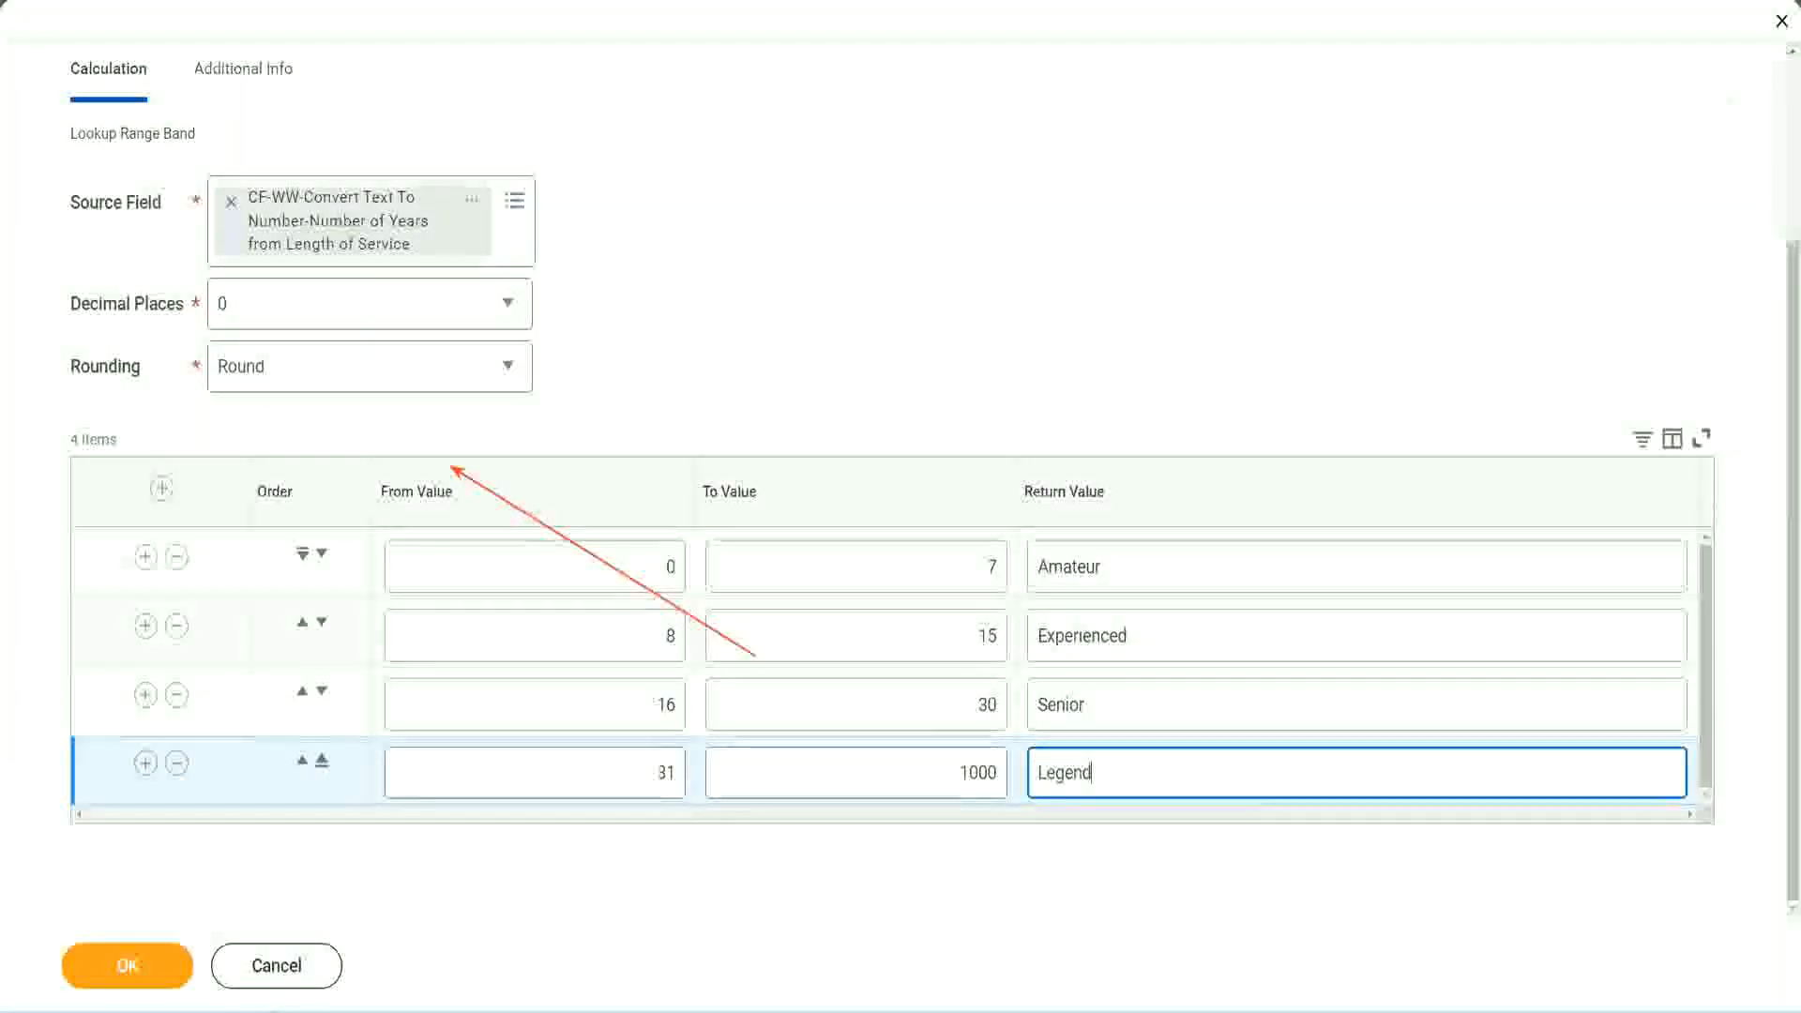
click(841, 311)
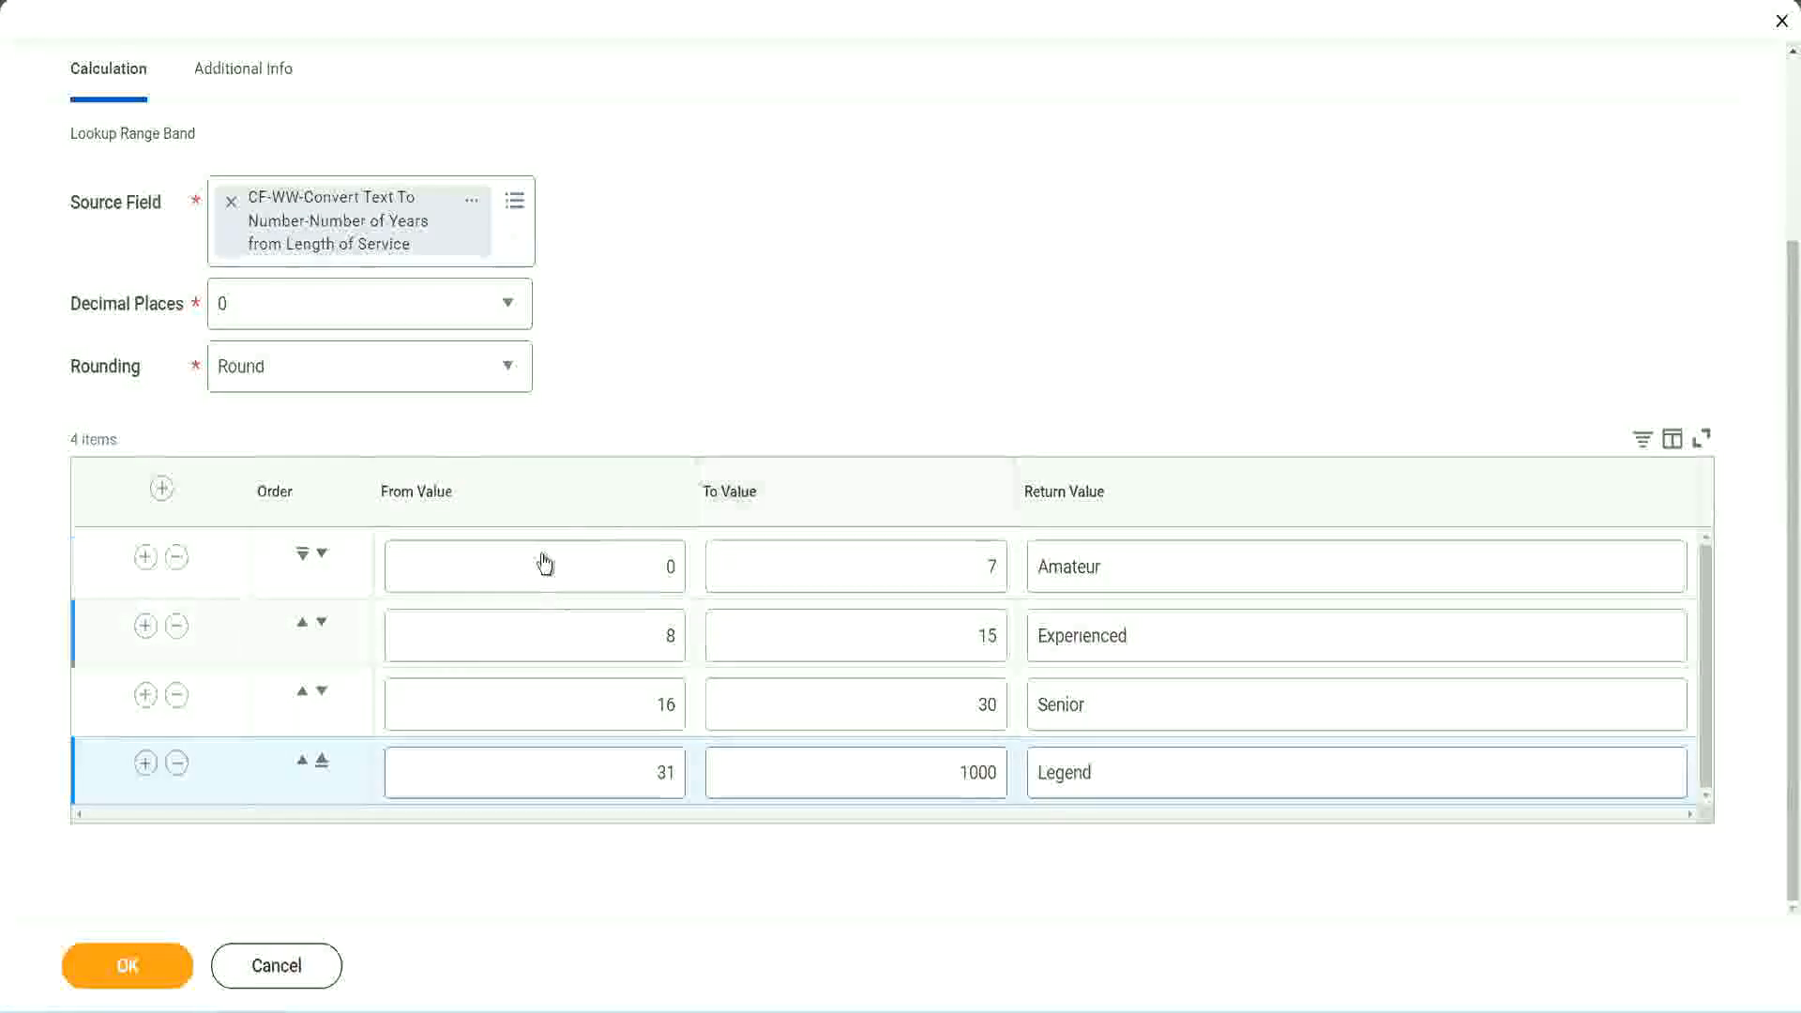
Review the return value of each range band against its from and to values
double_click(1169, 562)
double_click(1164, 638)
double_click(1134, 717)
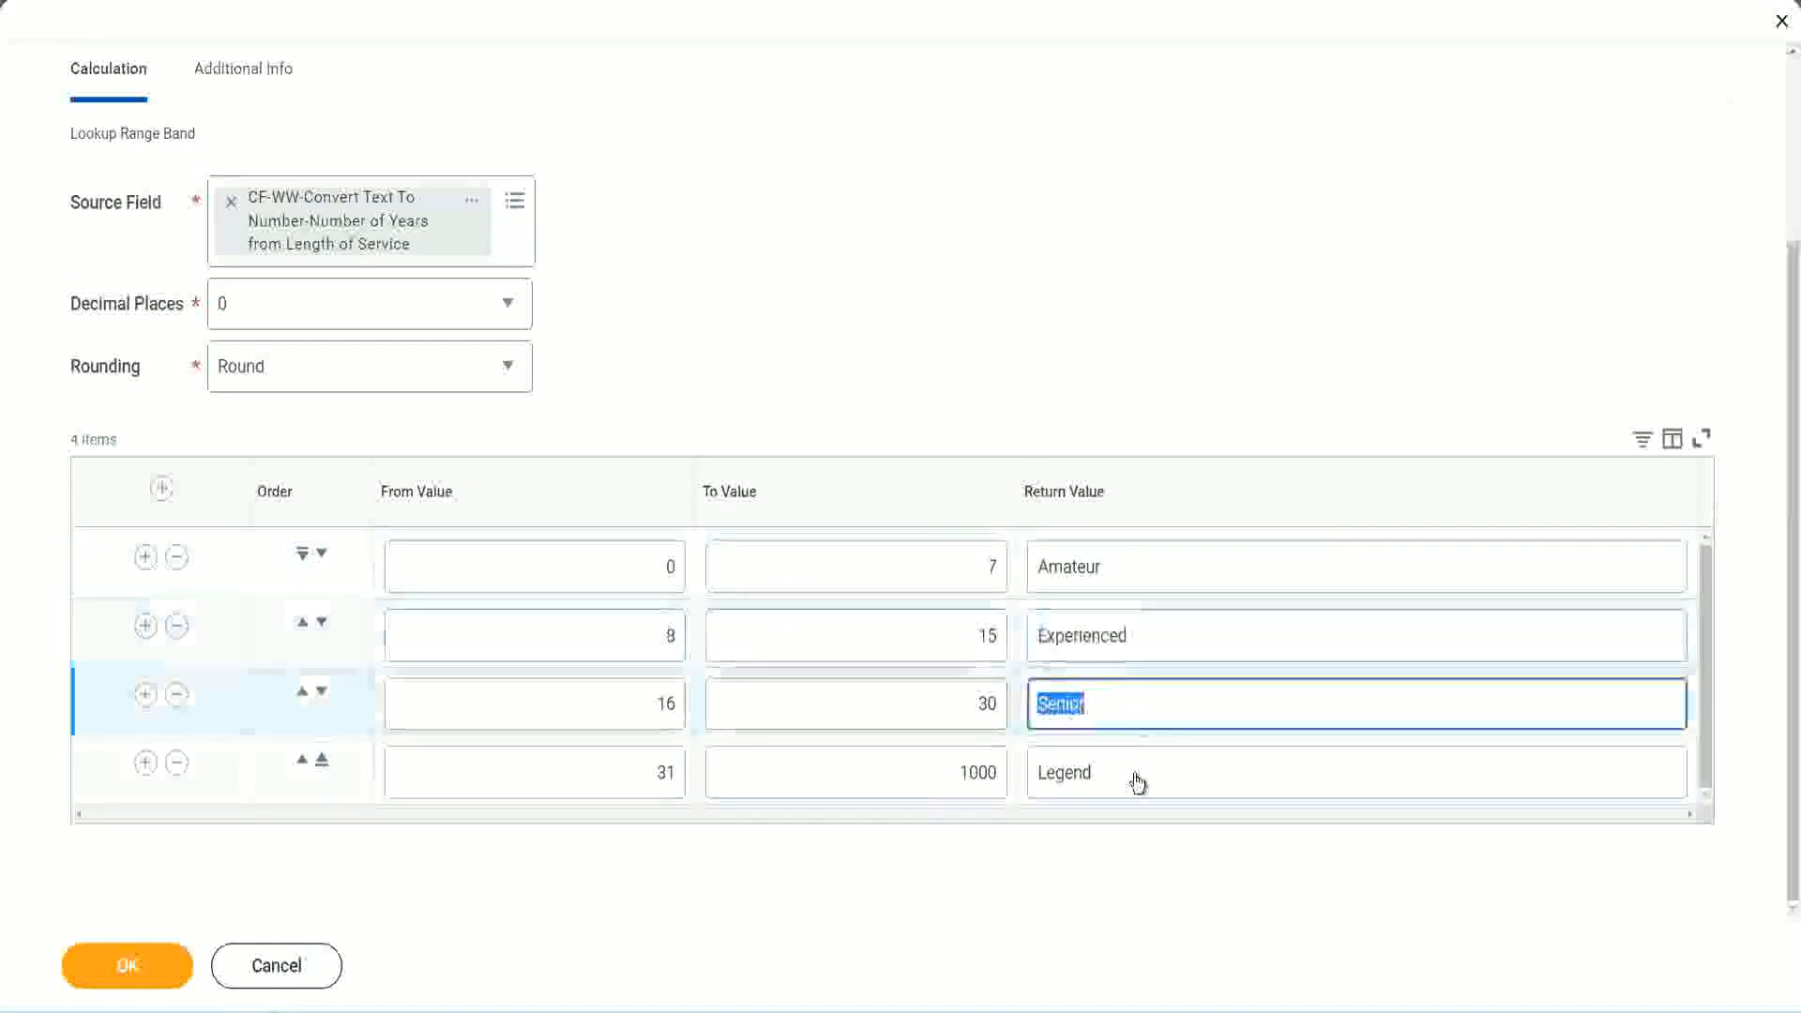
double_click(1134, 772)
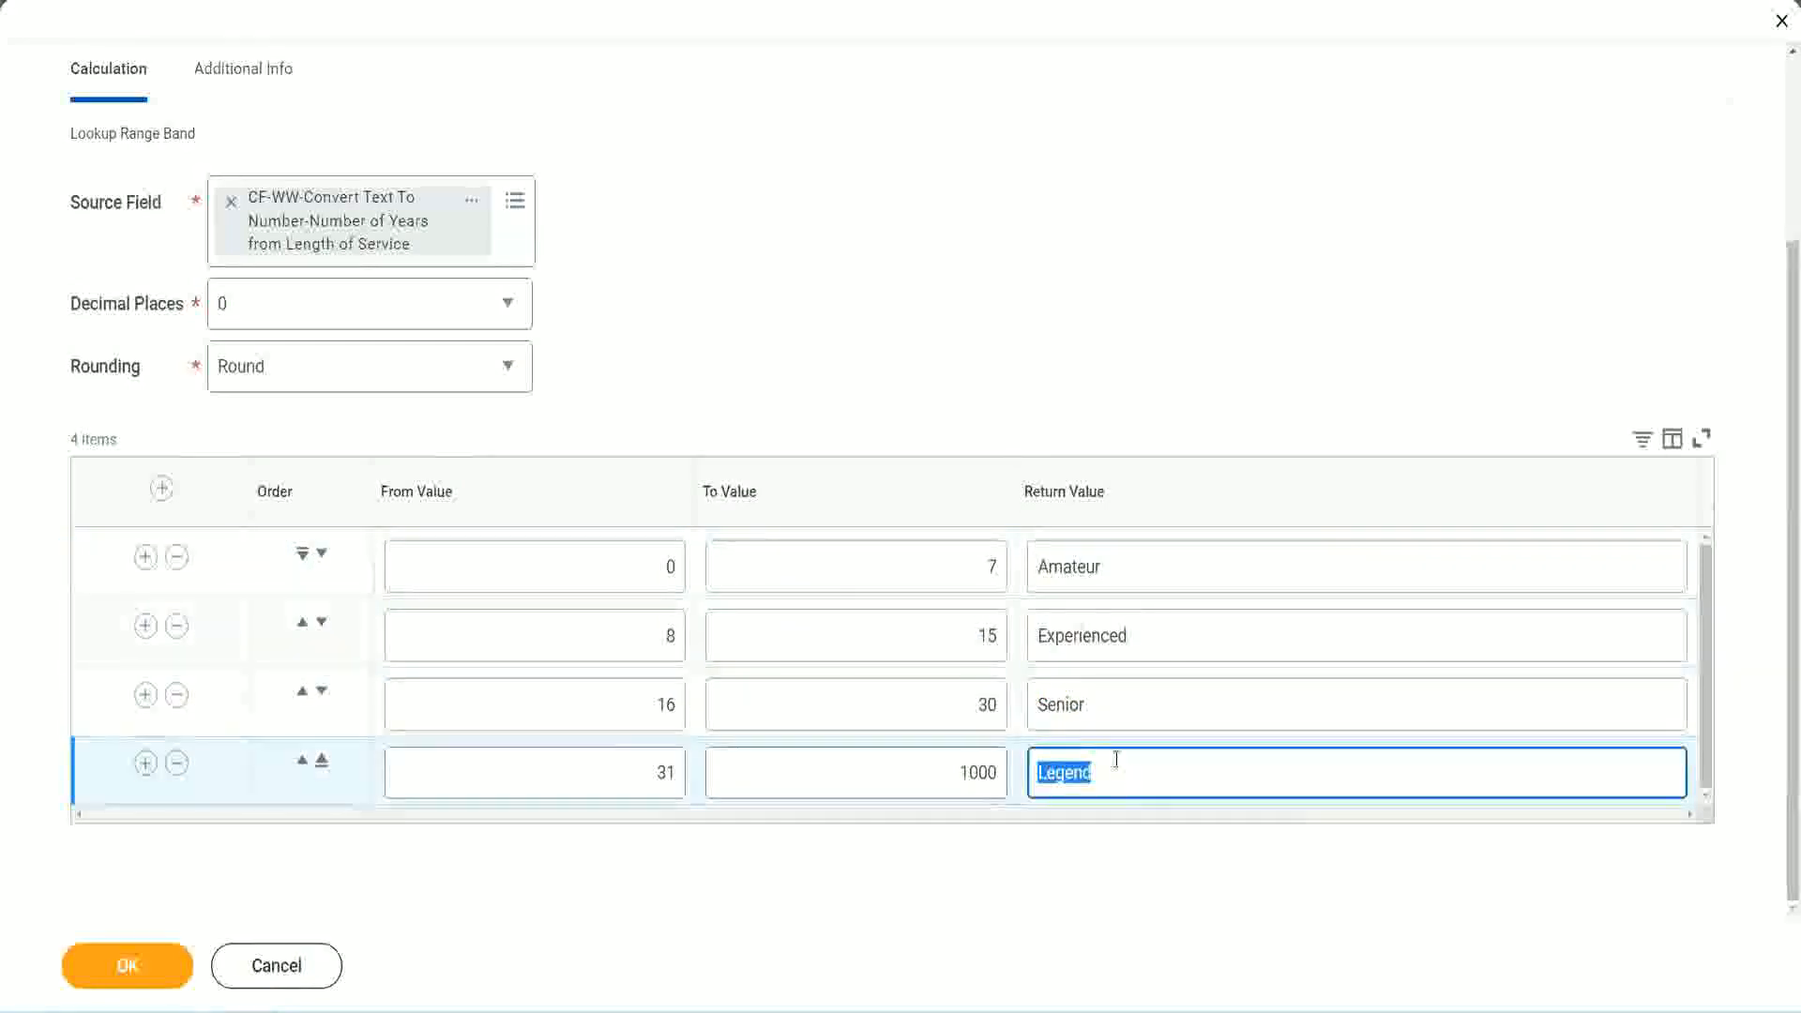
double_click(647, 565)
double_click(921, 558)
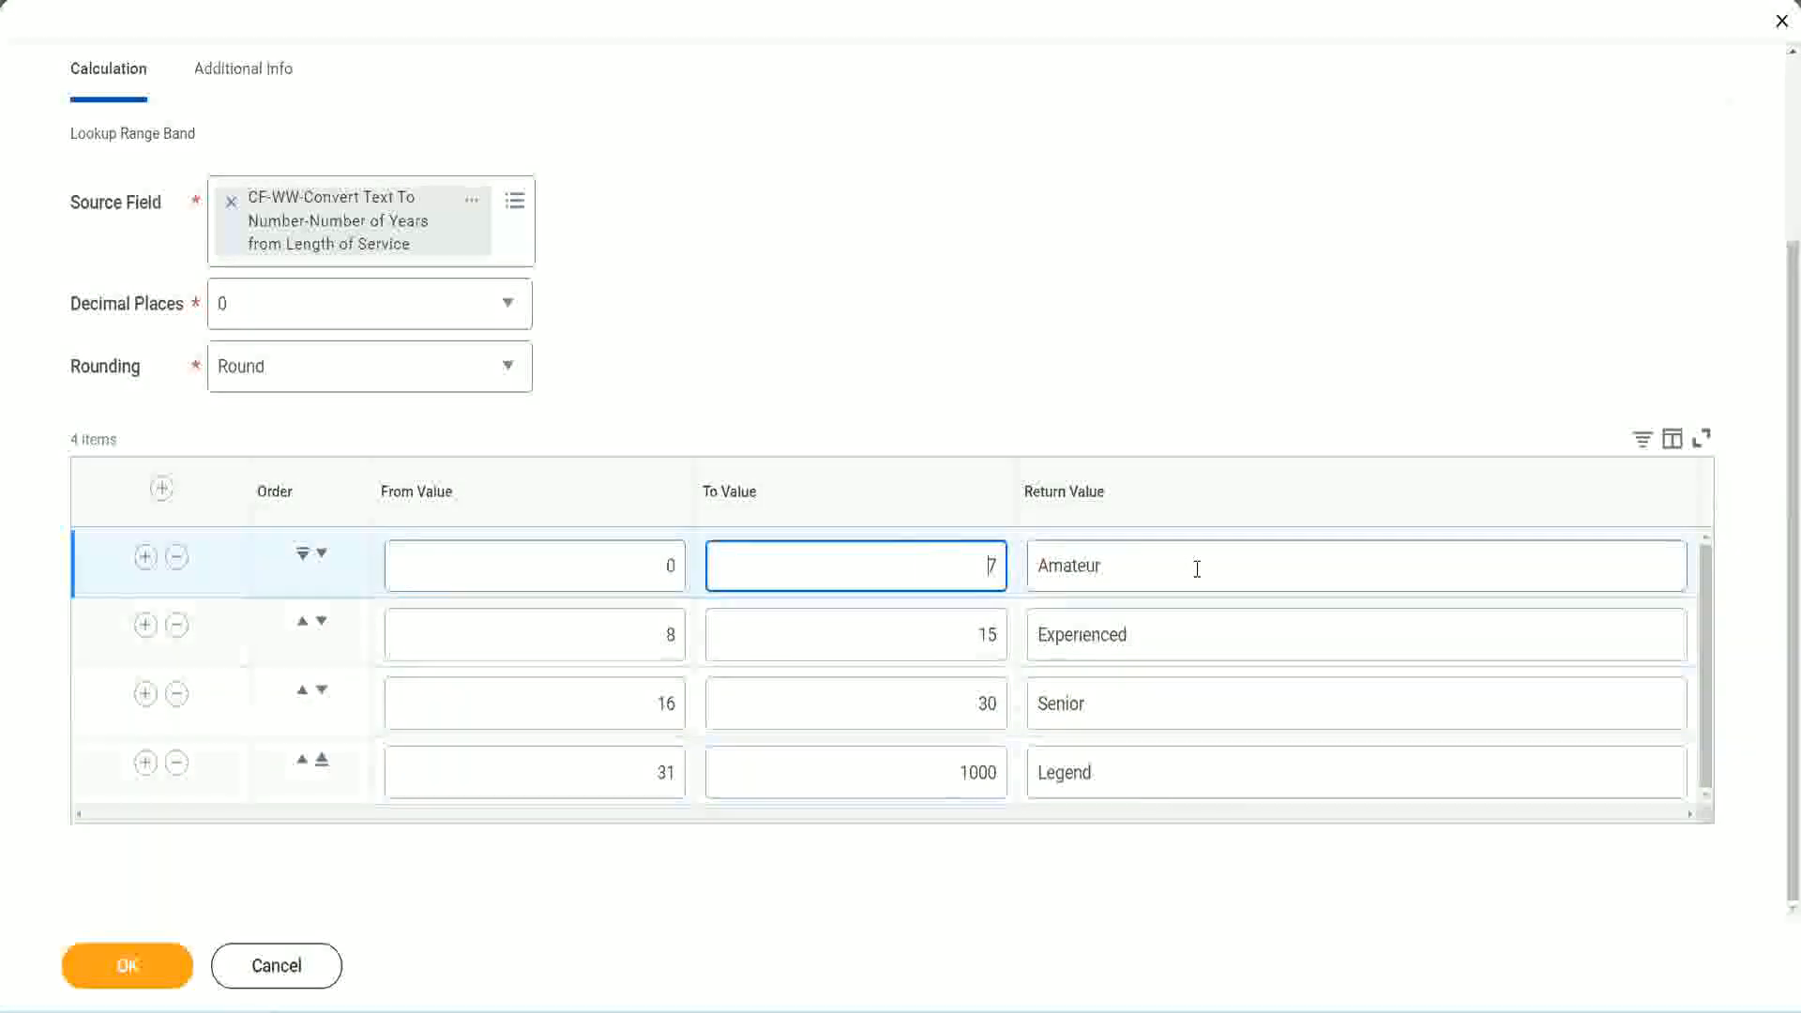
double_click(1193, 567)
double_click(1166, 633)
double_click(1142, 710)
double_click(1132, 772)
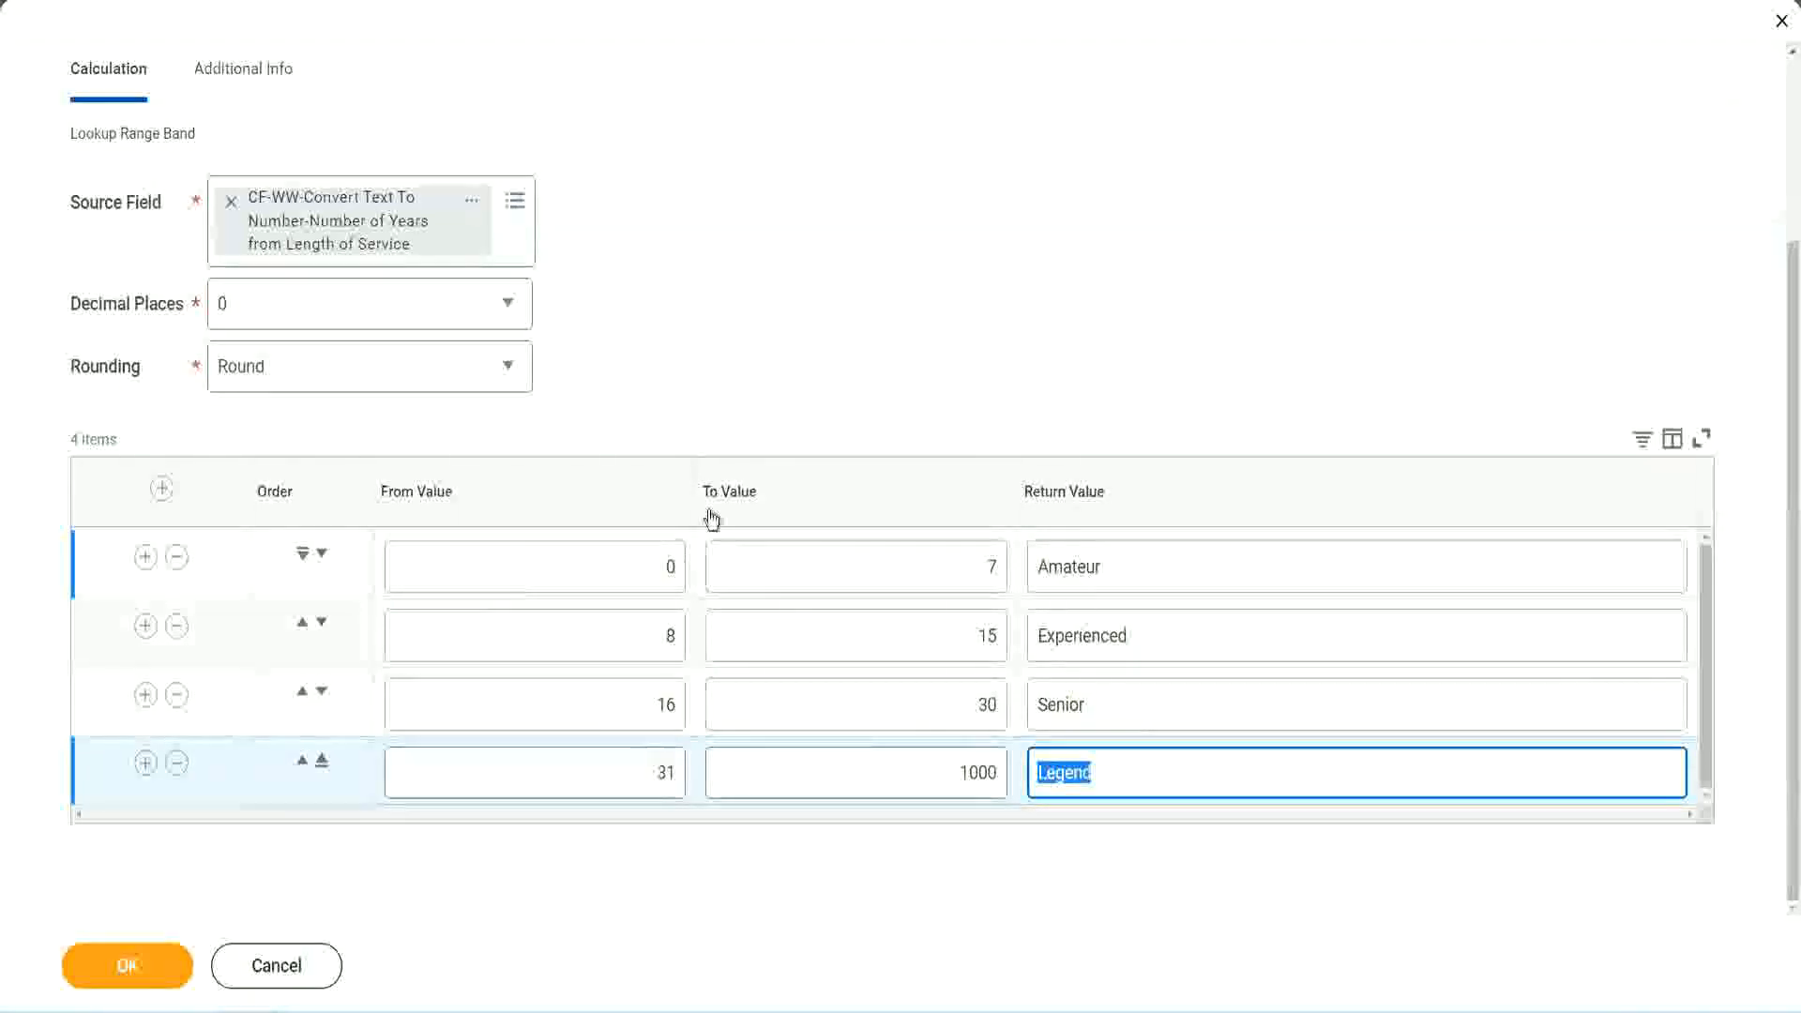
click(838, 404)
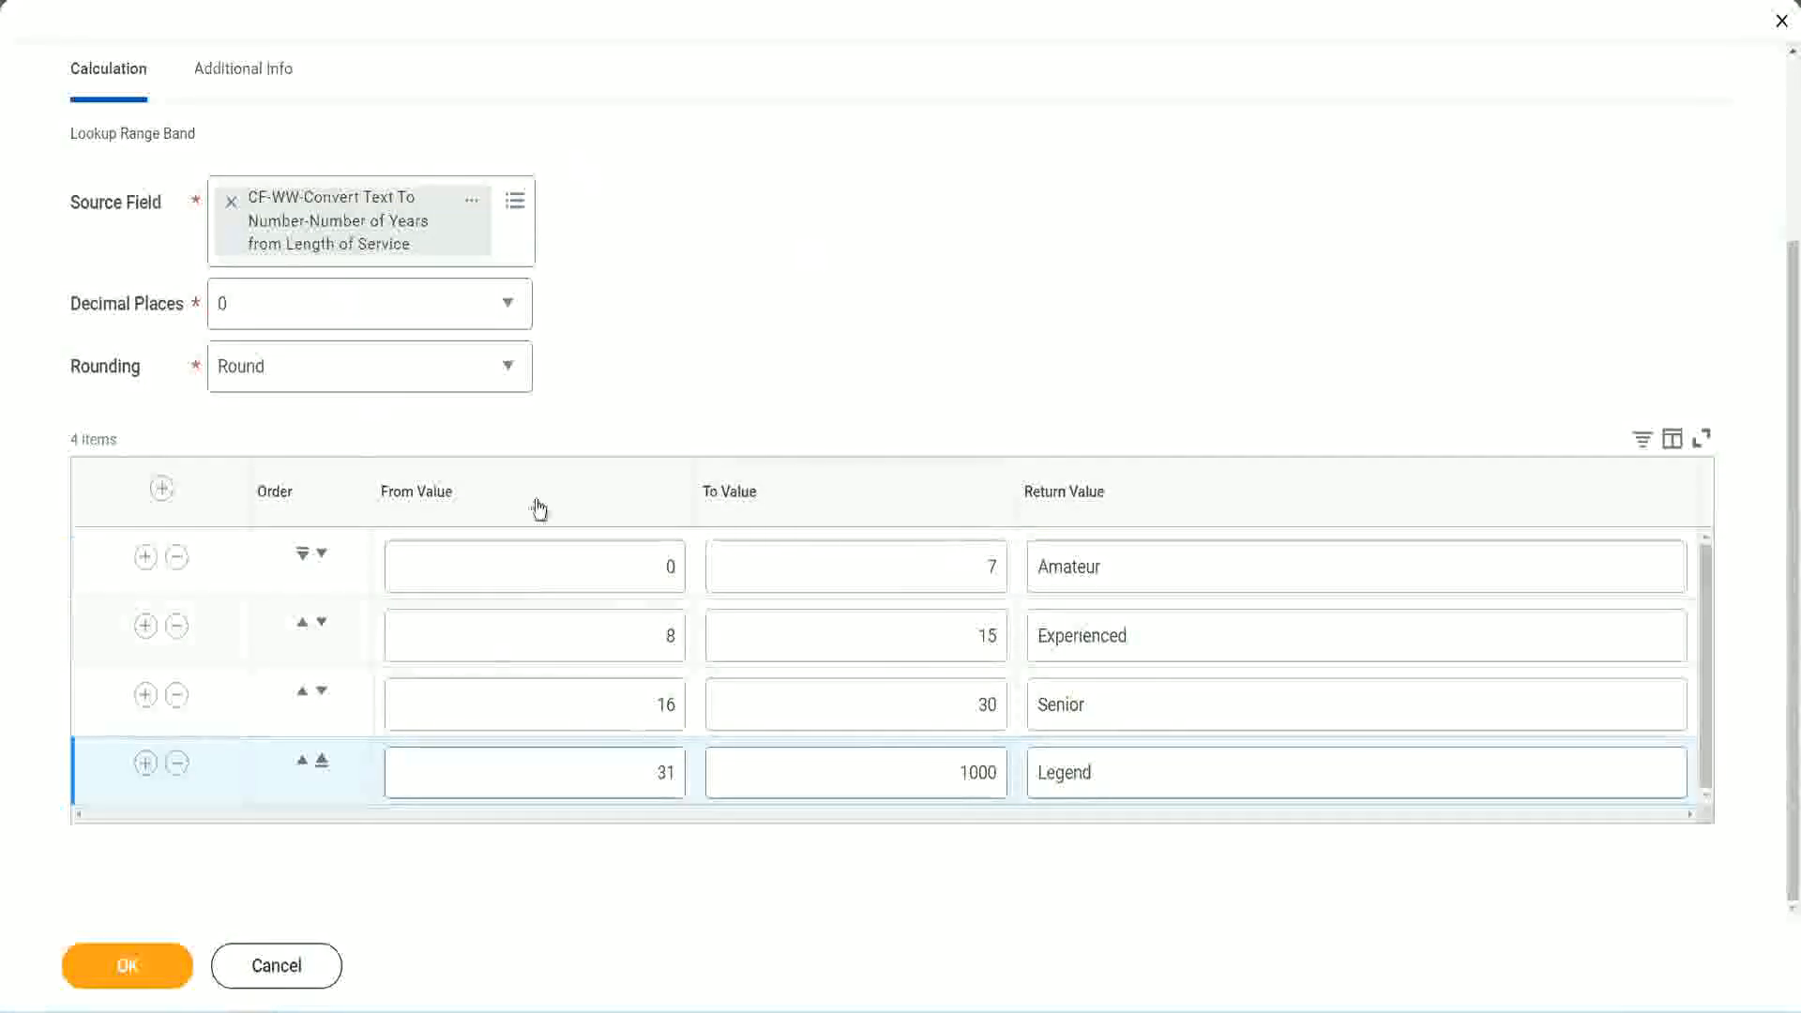
Save the Lookup Range Band calculated field and copy its name from the save confirmation
click(125, 963)
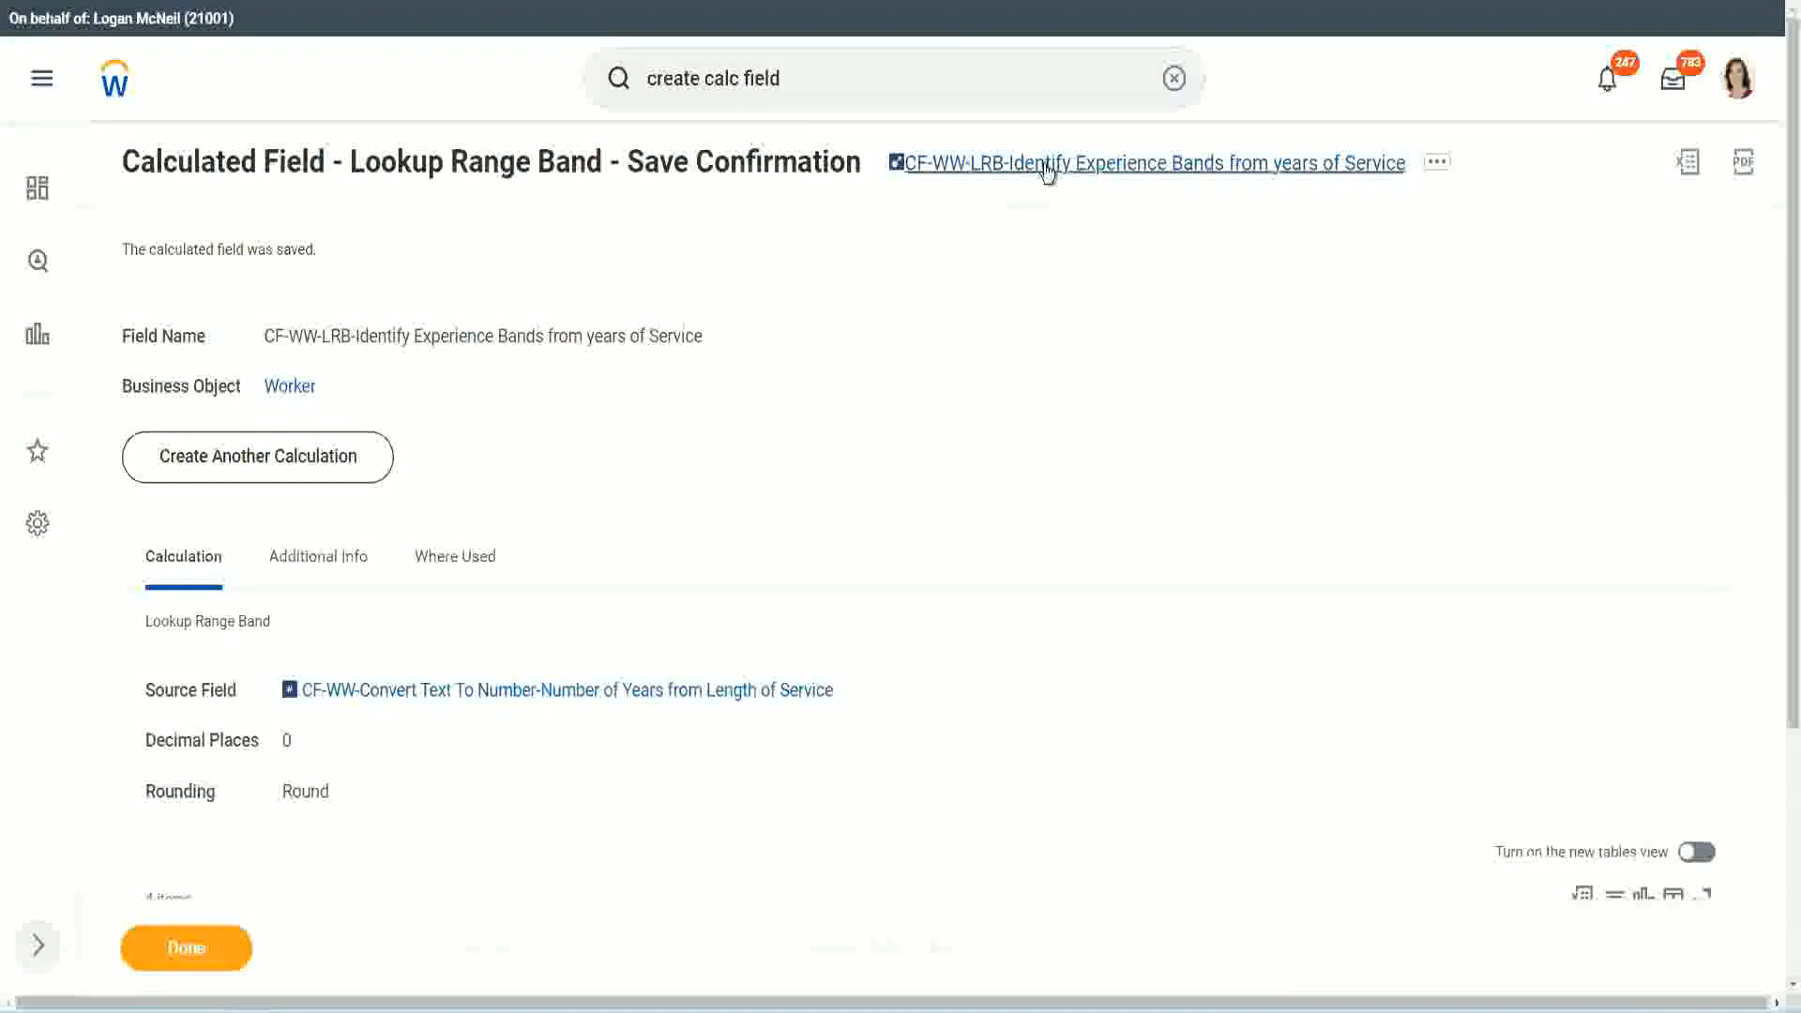
right_click(1041, 176)
click(1065, 276)
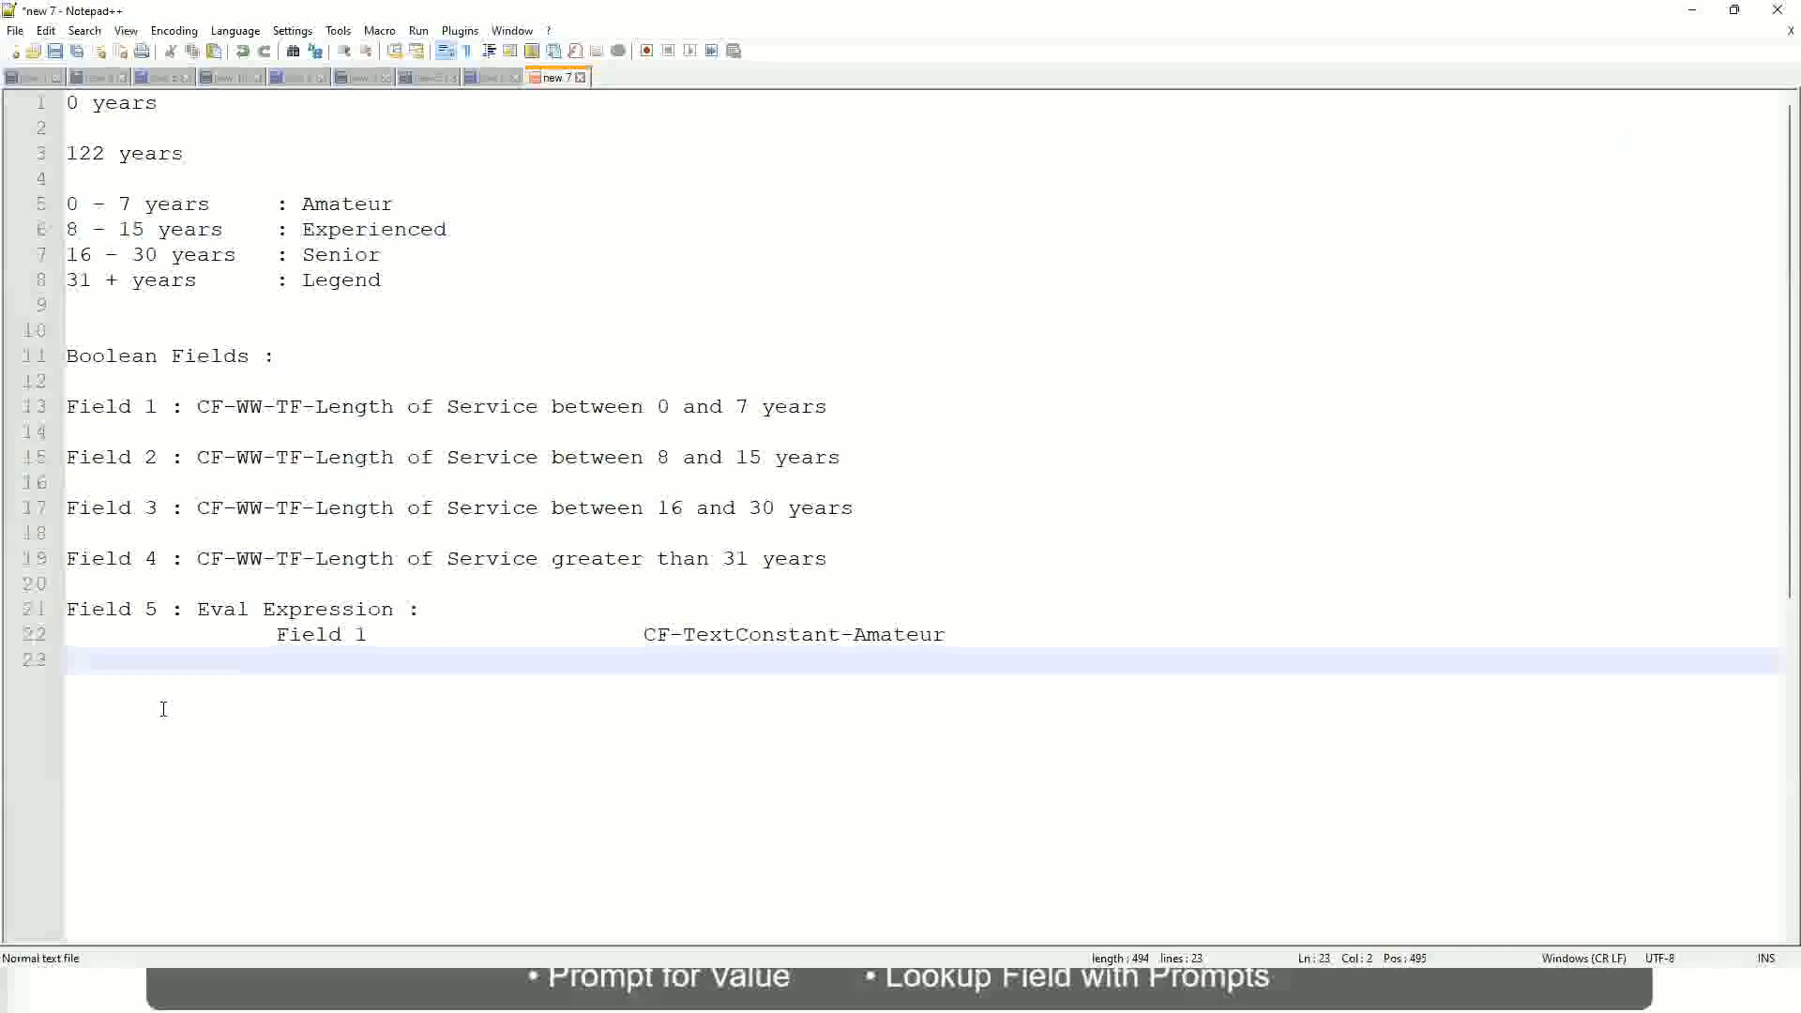
Add the amount 10,000 USD on a new line a few blank lines below the Eval Expression notes
click(161, 707)
key(Return)
key(Return)
key(BackSpace)
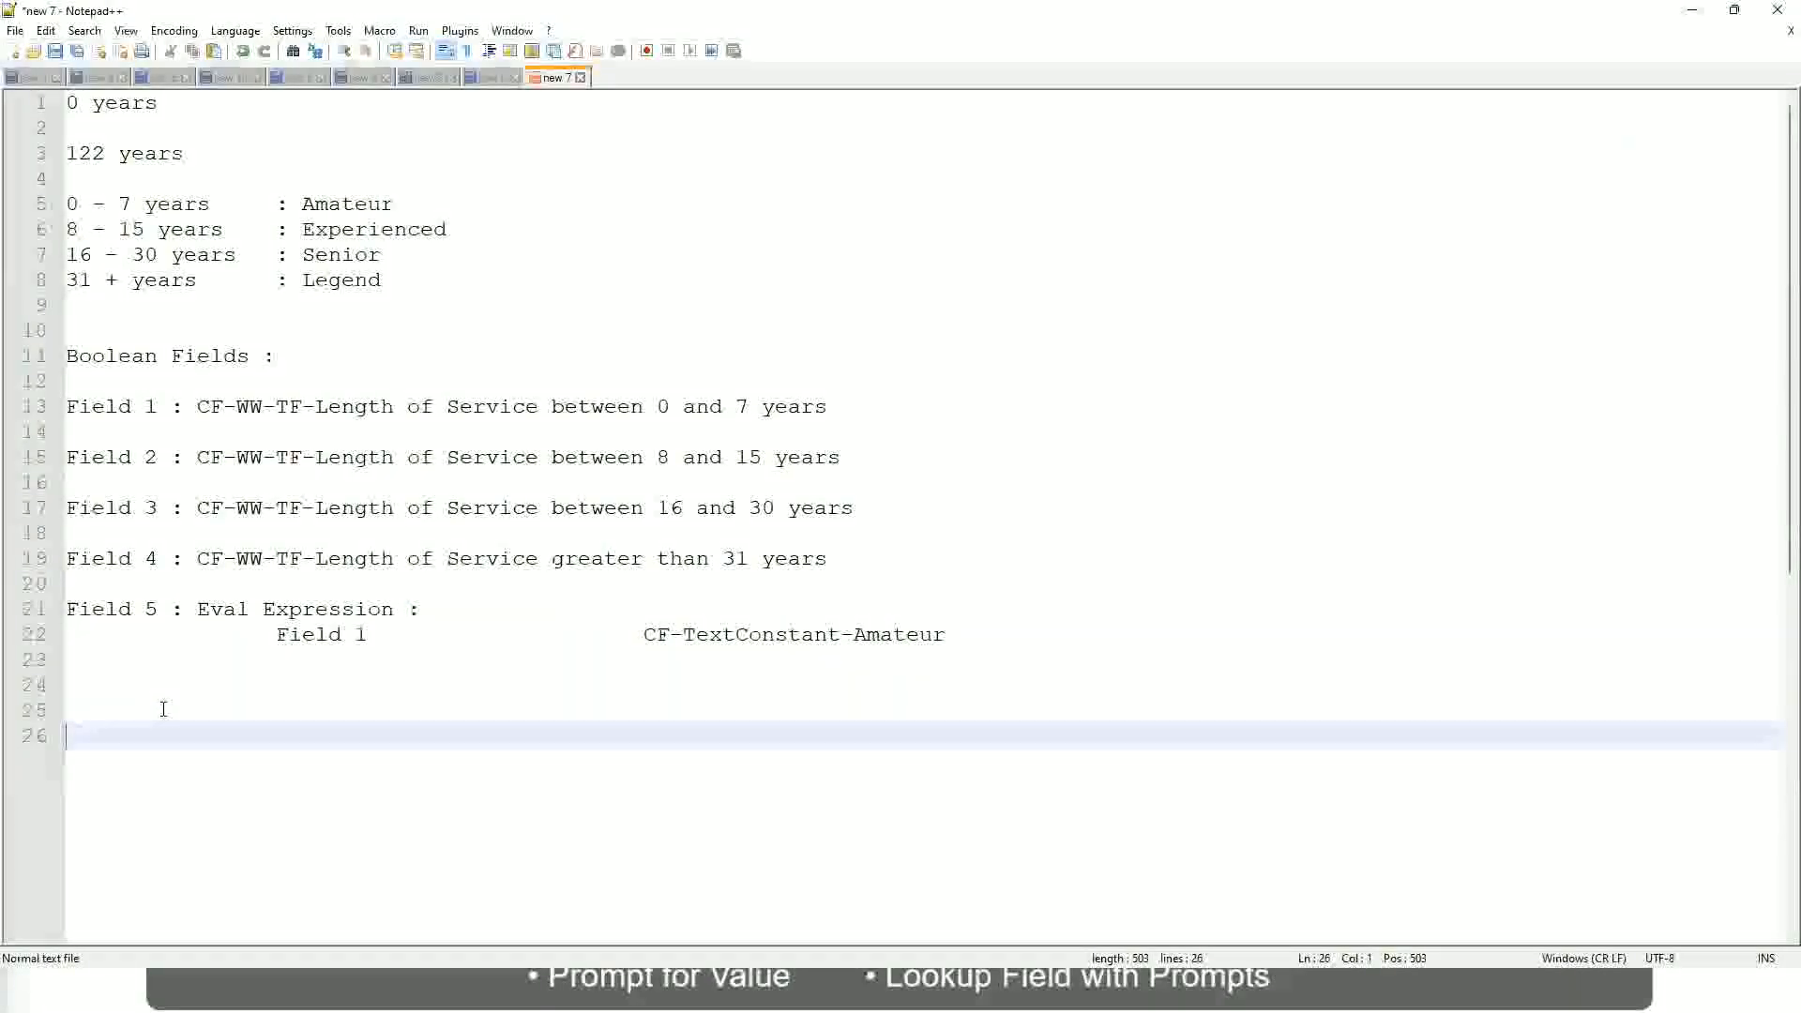
text(10,000 USD)
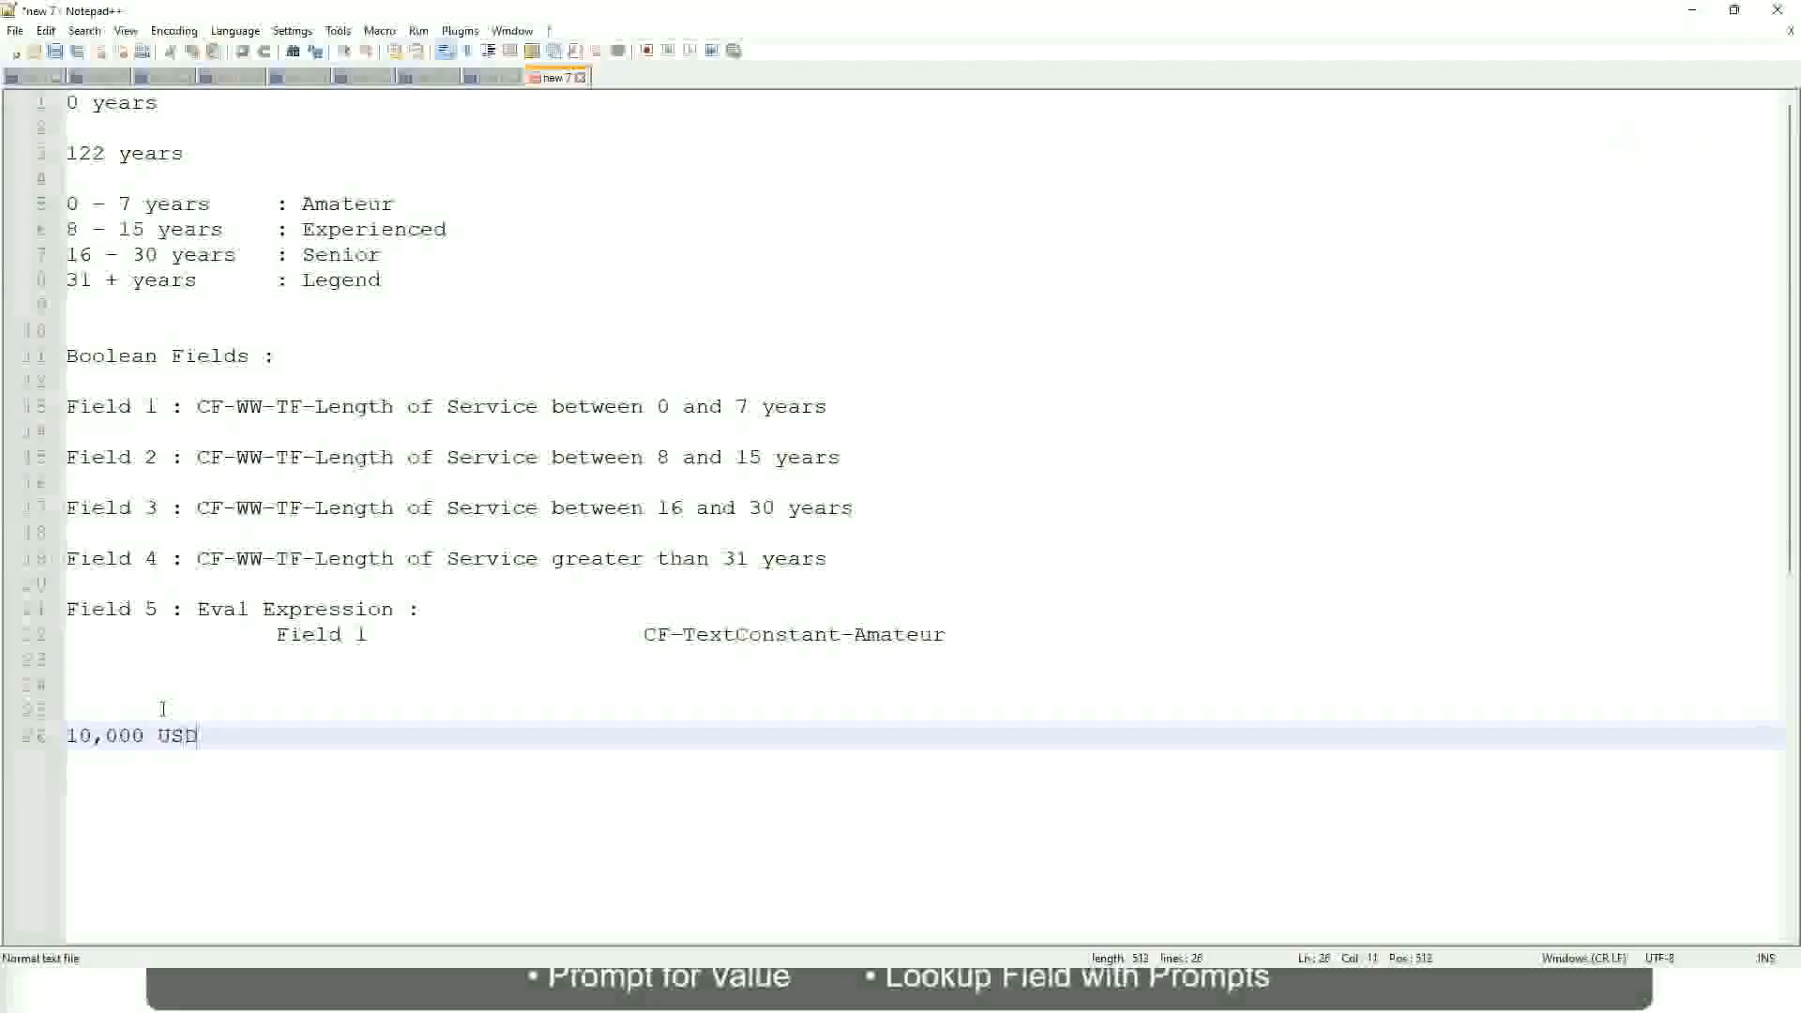
Add the amount 1,000,000 USD on the same line, spaced well apart from the 10,000 USD entry
key(Tab)
key(Tab)
key(Tab)
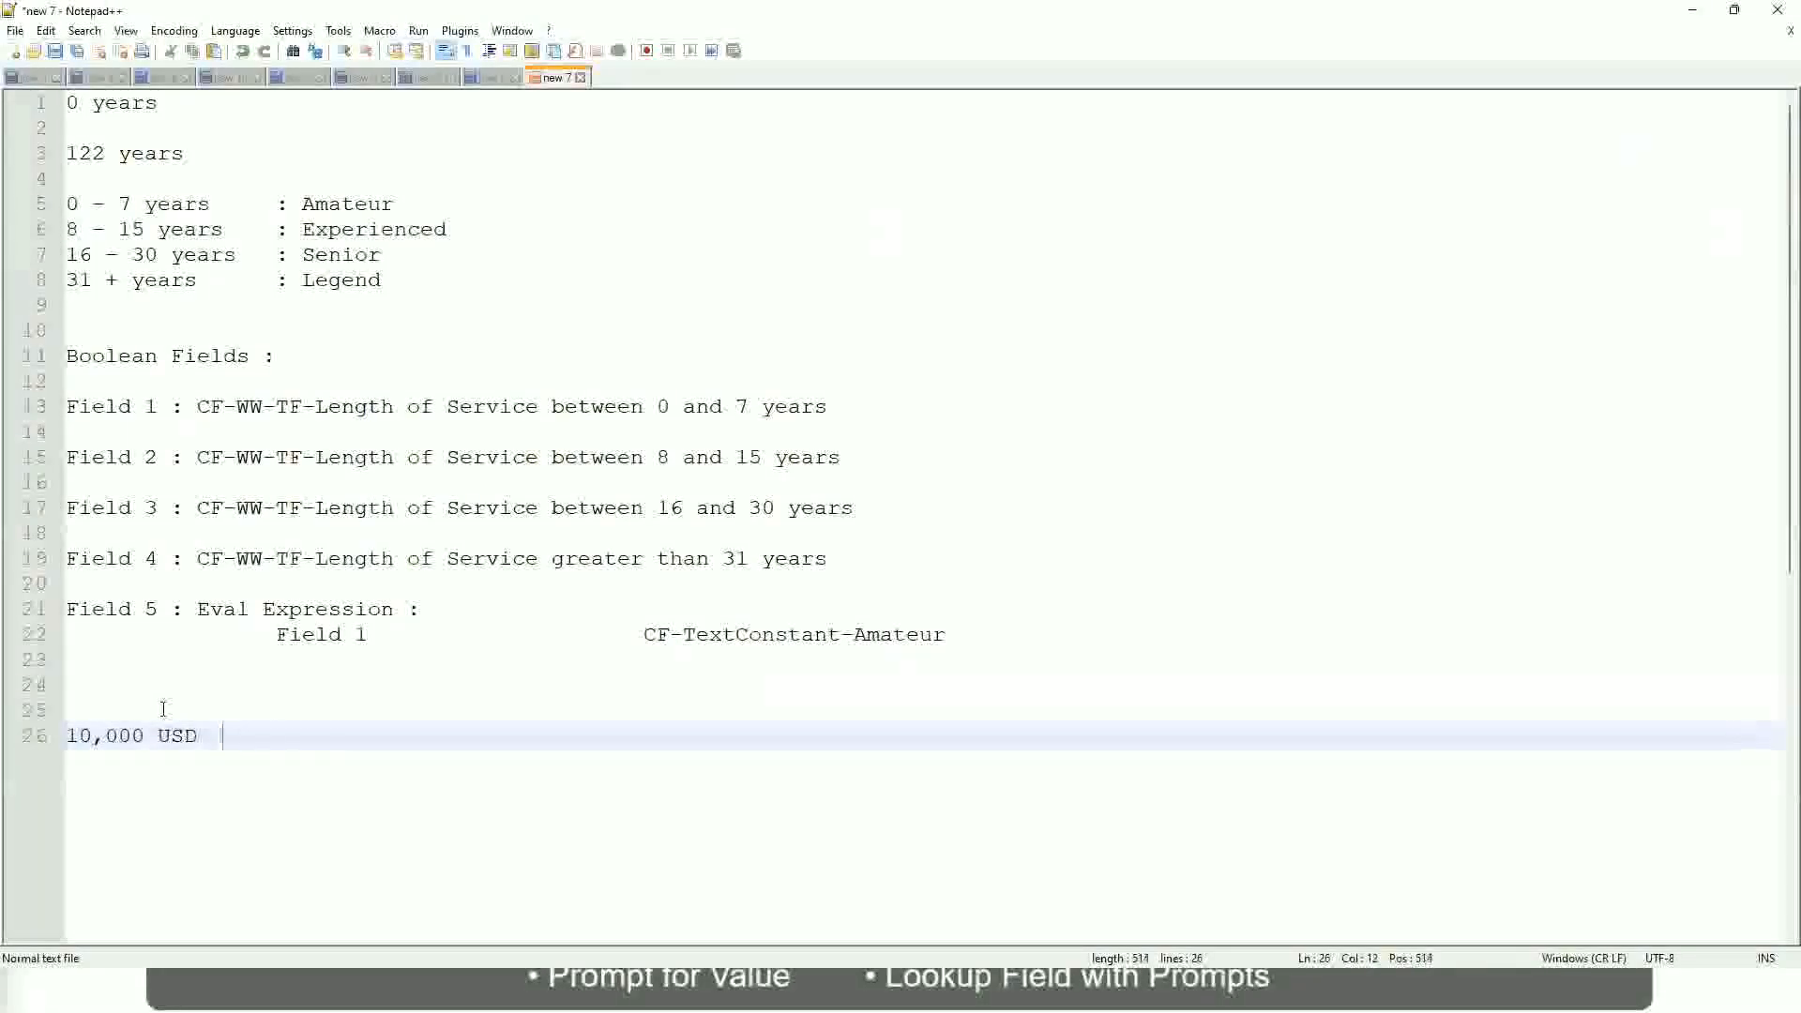
key(Tab)
key(Tab)
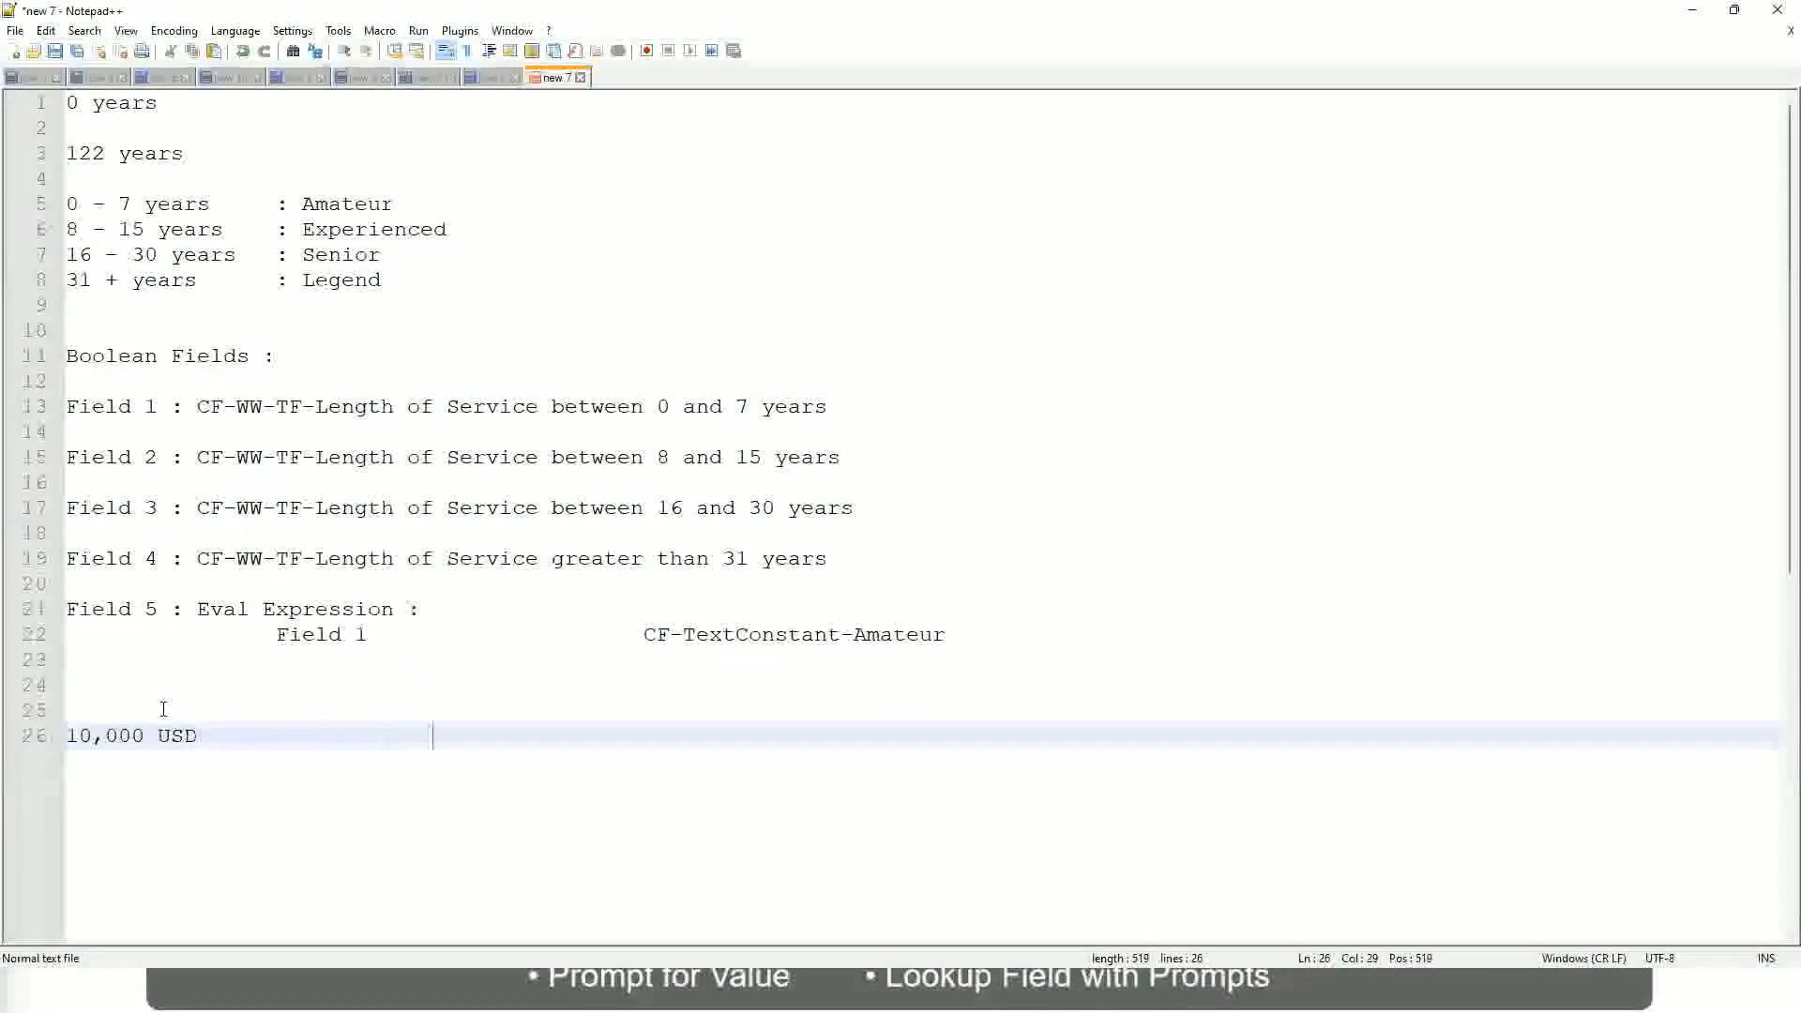
text(1,00)
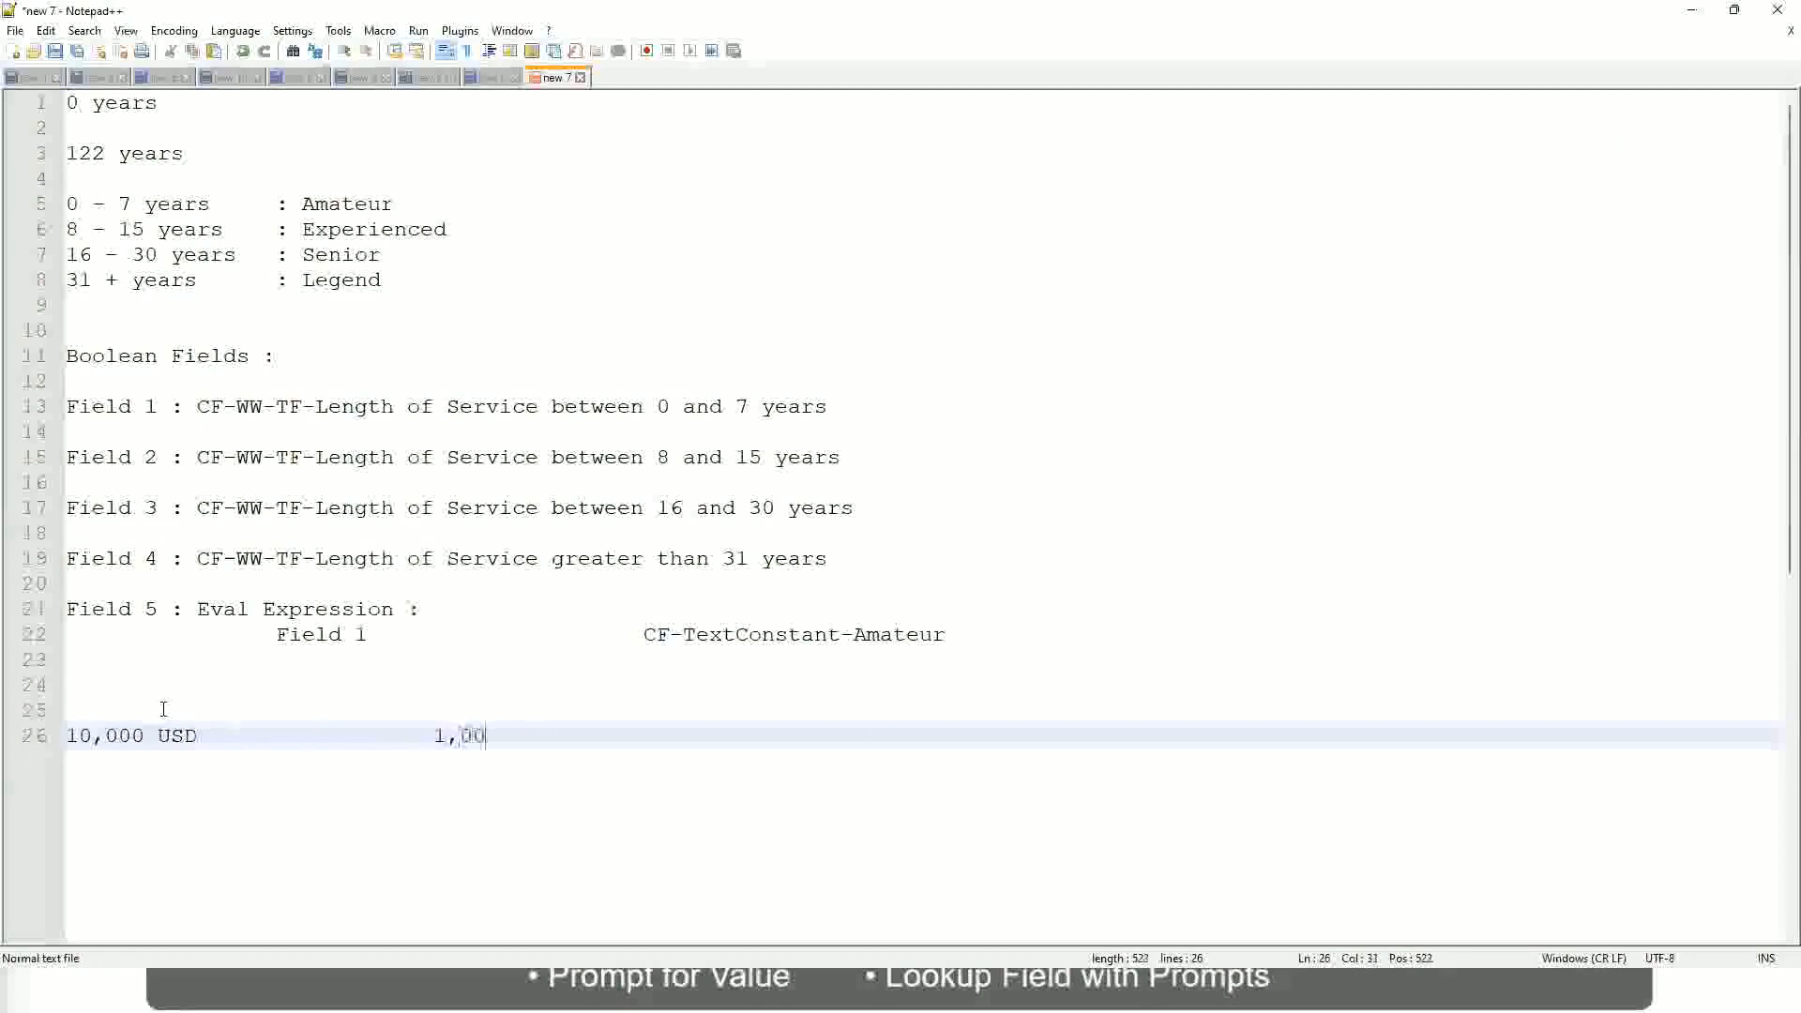
text(0,000)
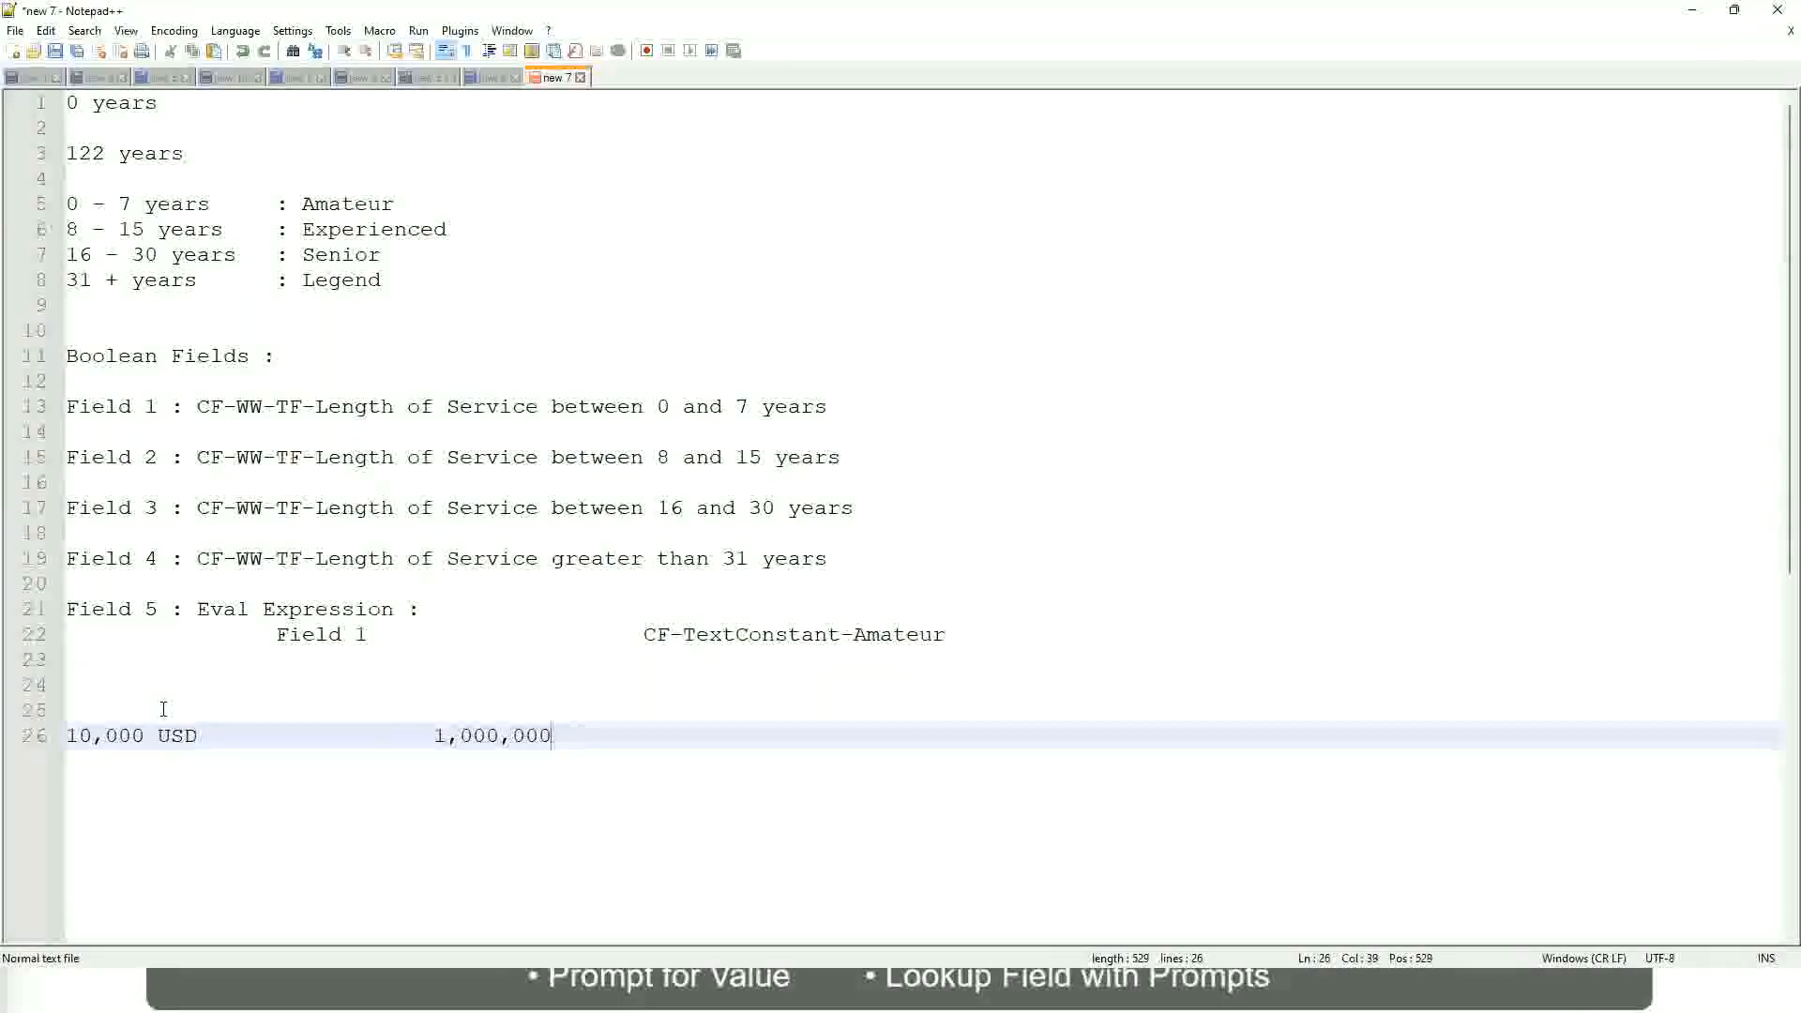
key(Left)
key(Left)
key(Left)
key(Left)
key(Left)
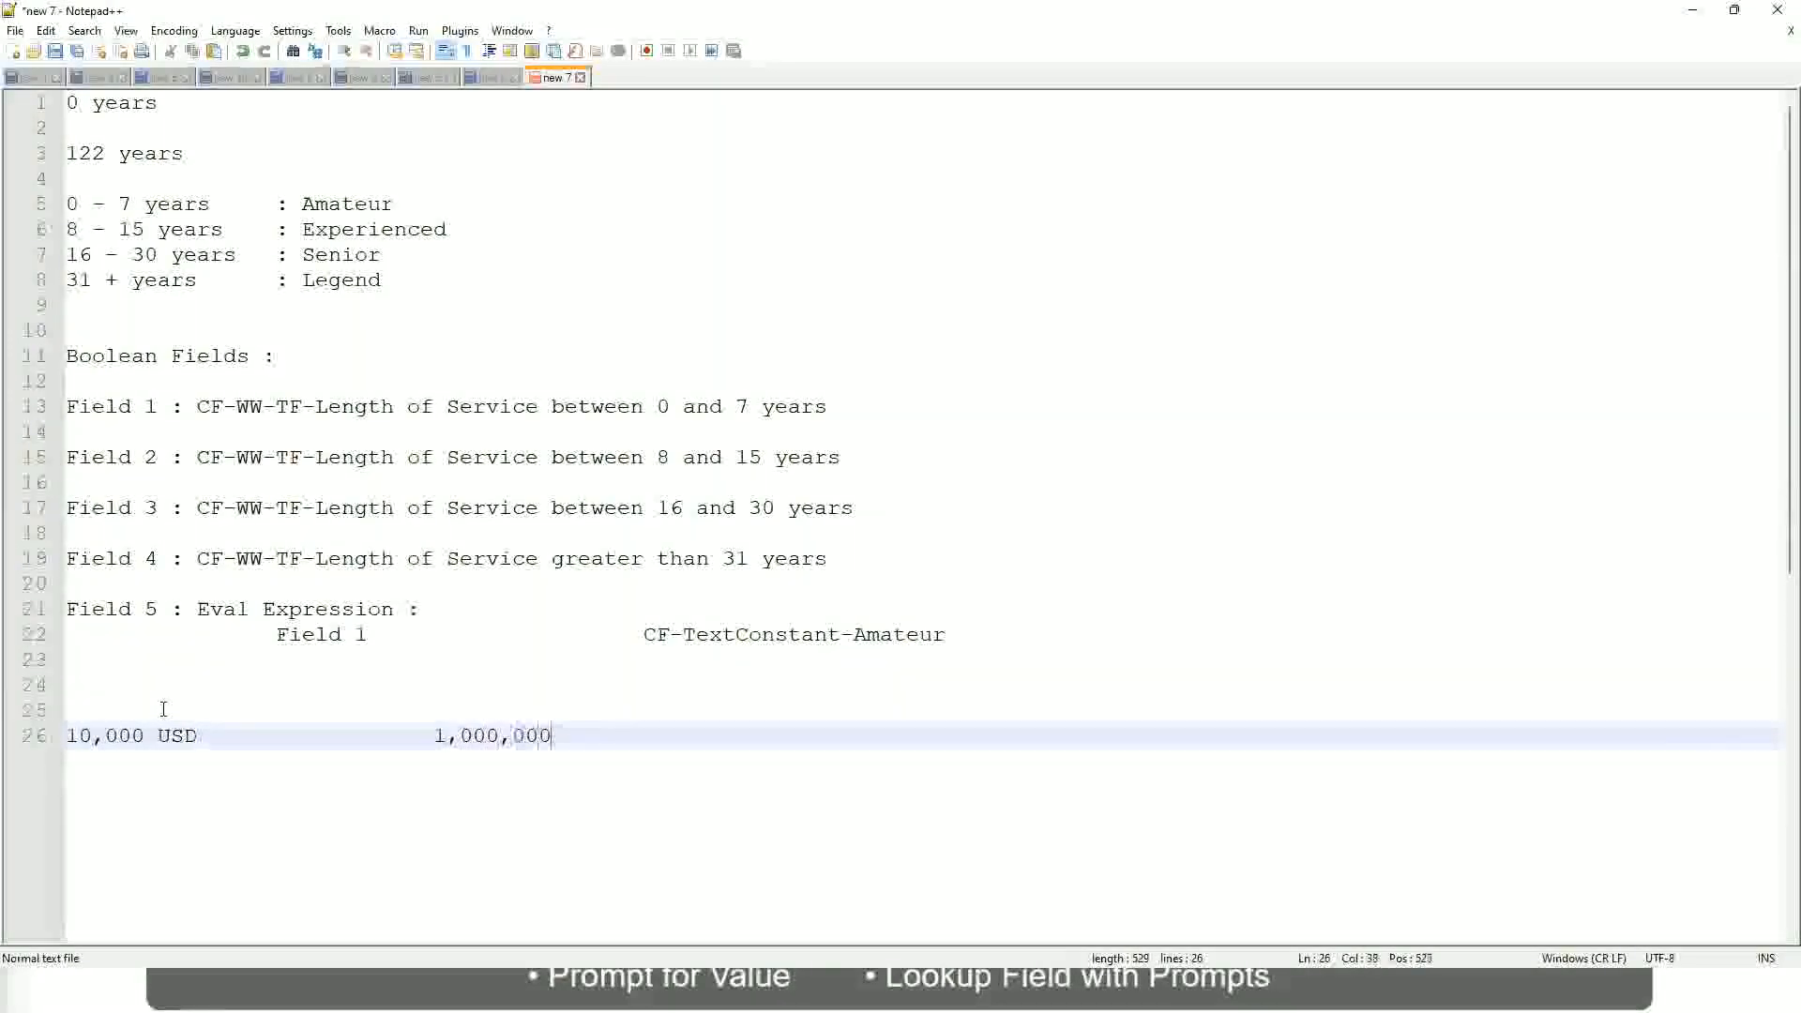
key(End)
text(USD)
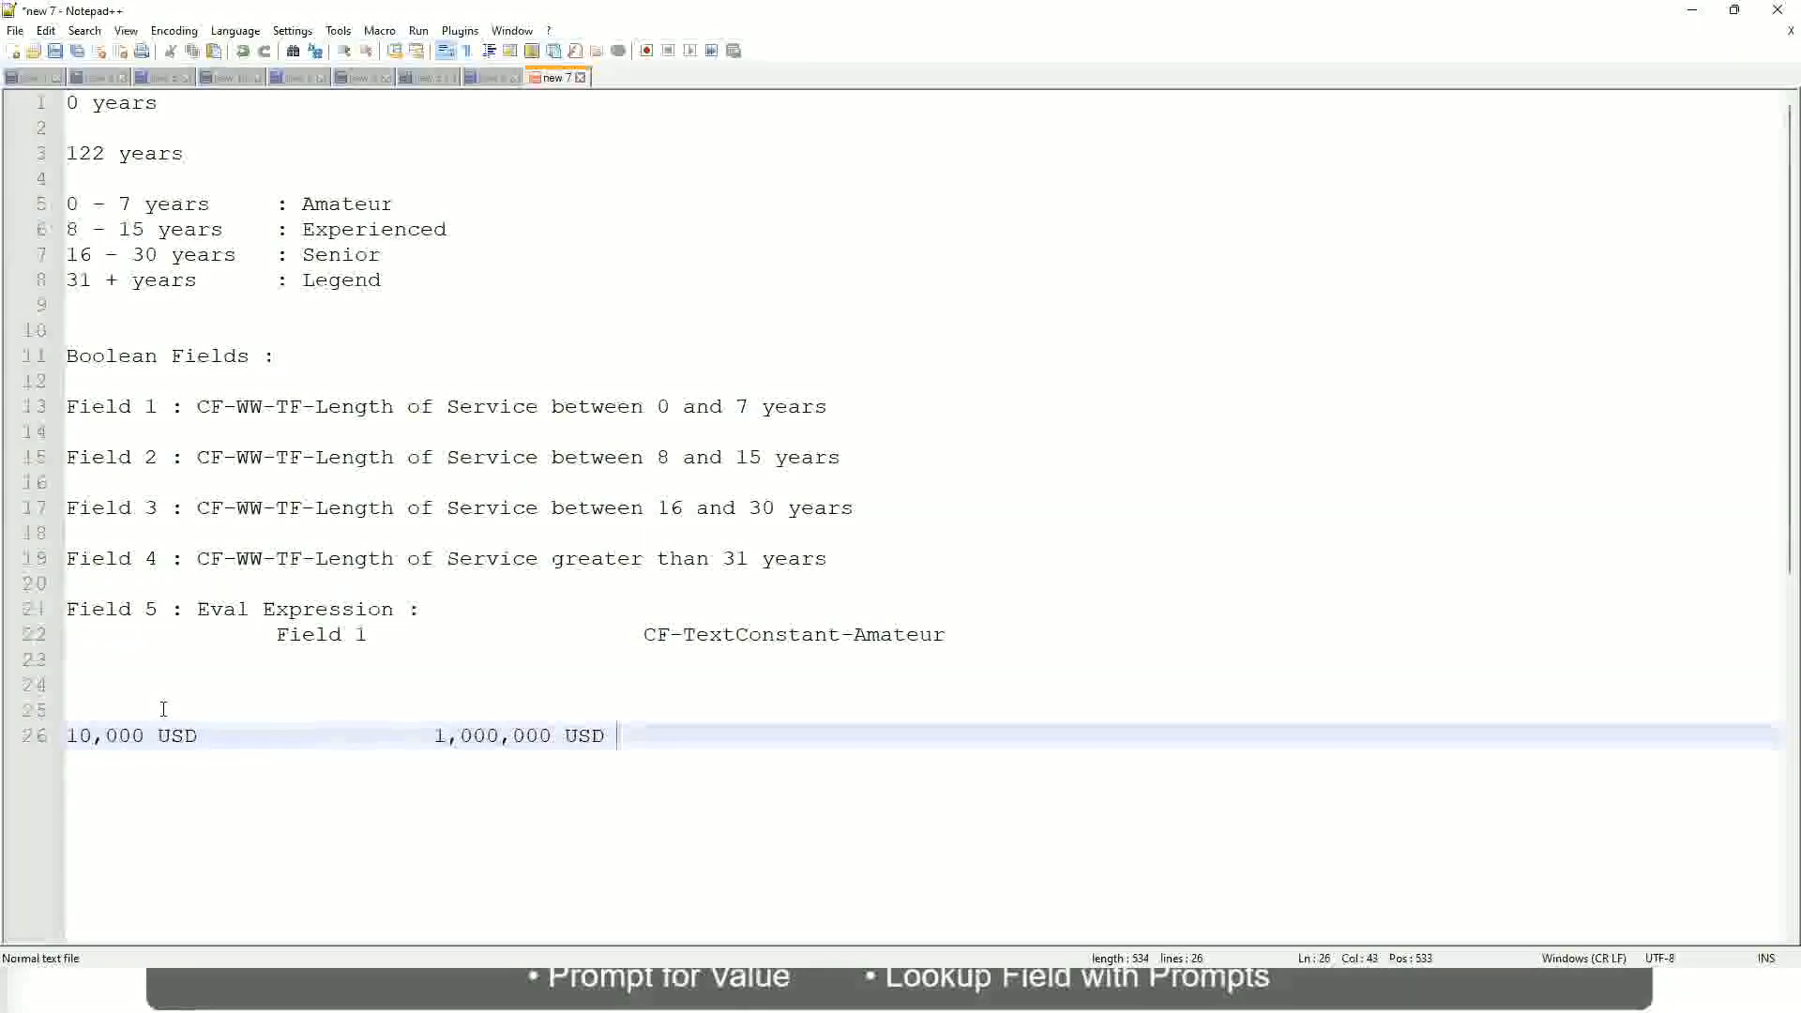
Add the range line "10 - 50,000 : Low" below the USD amounts, separated by a blank line
key(Return)
key(Return)
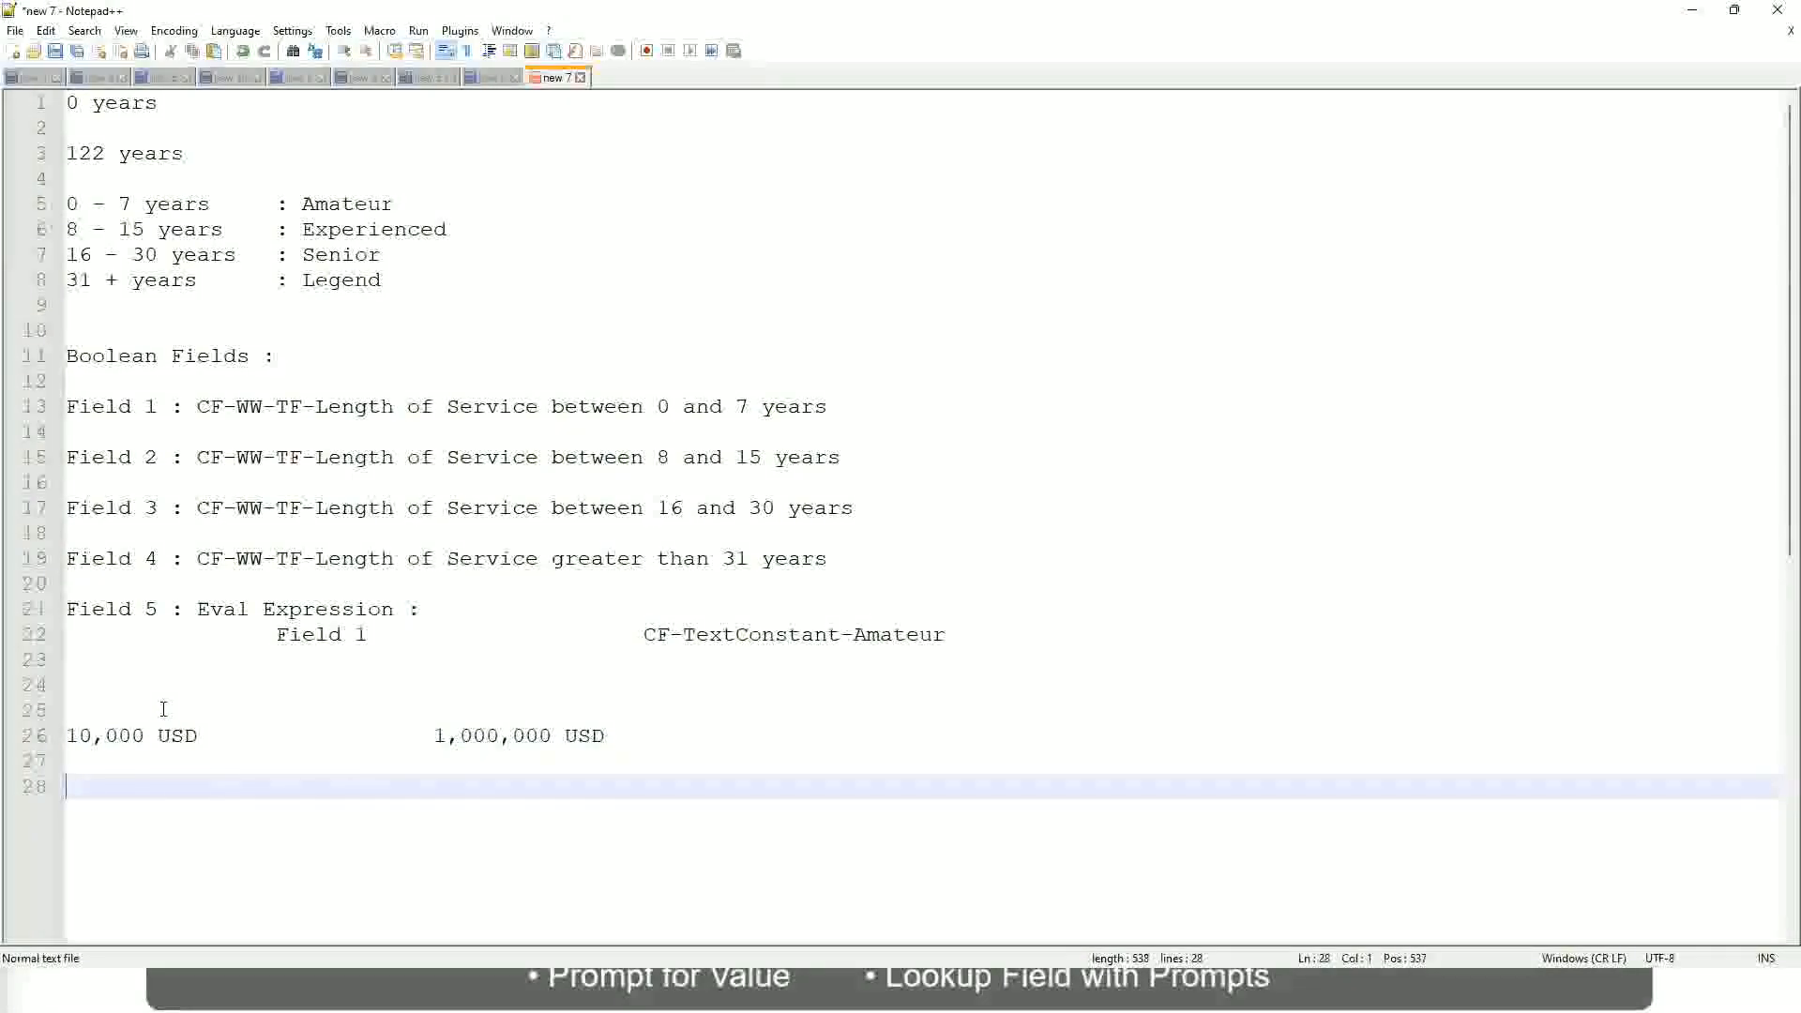
text(10 - 50,000)
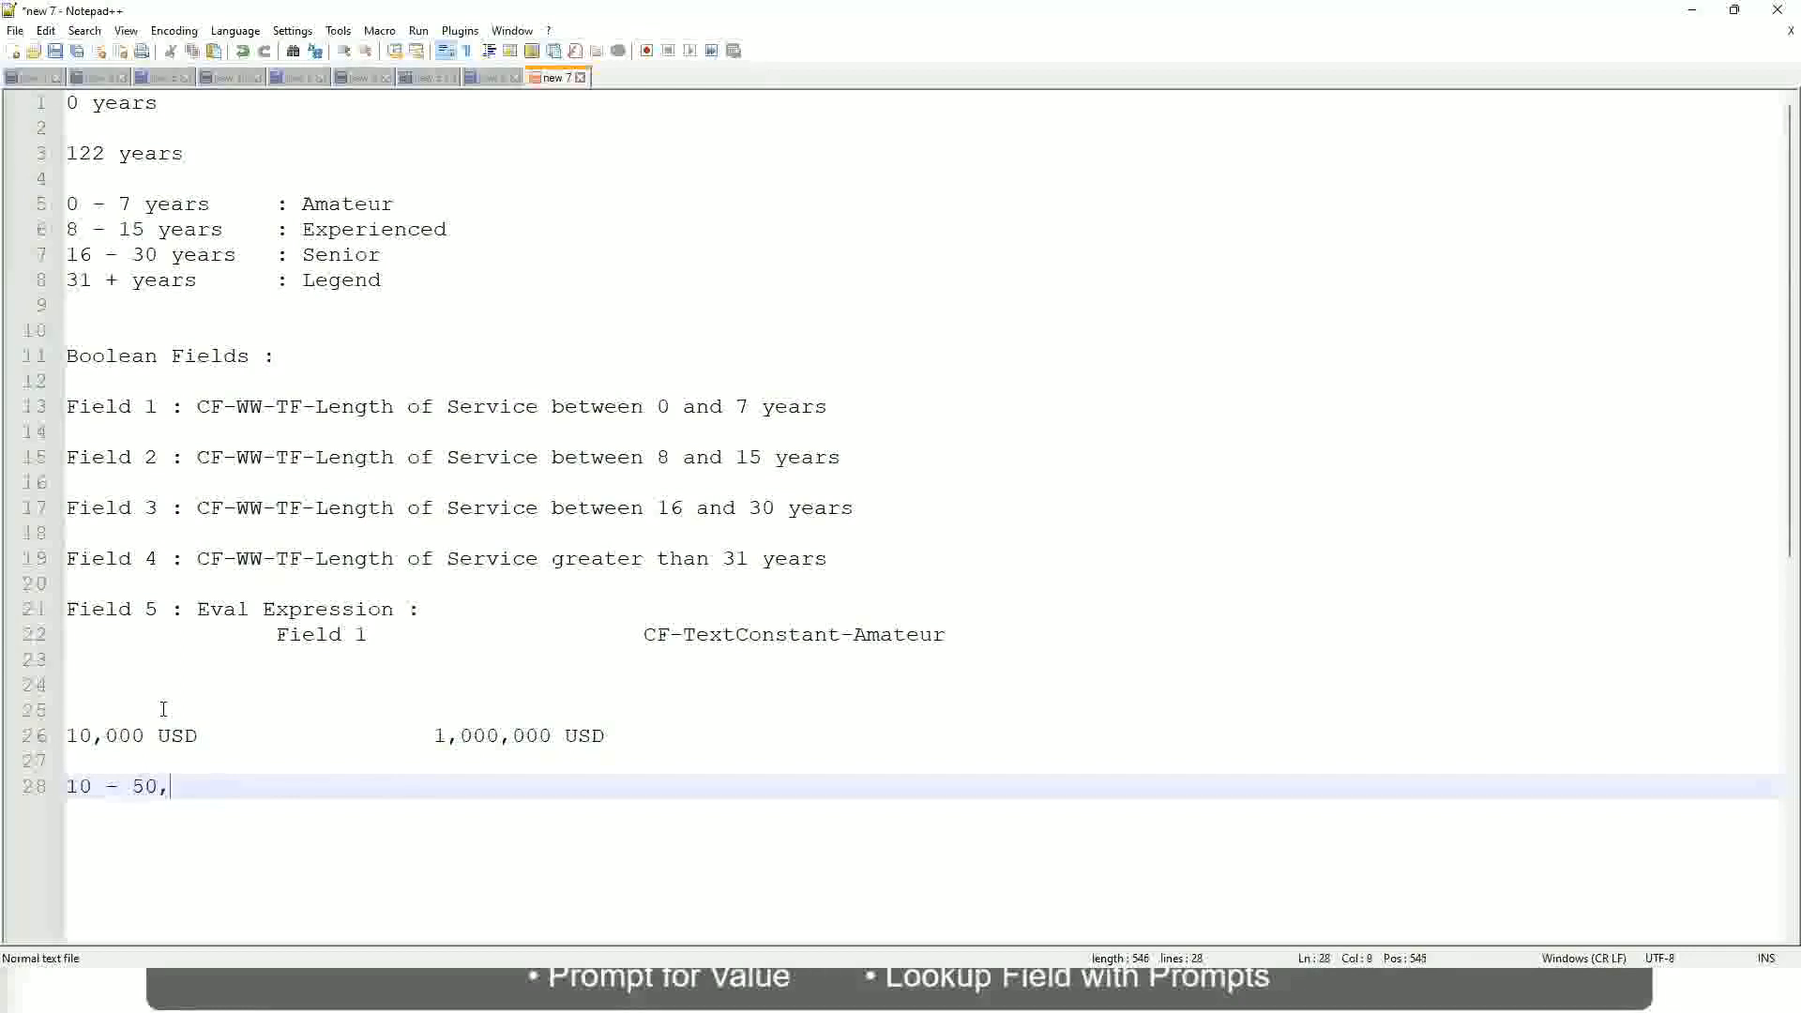
key(Tab)
key(Tab)
key(Tab)
key(Tab)
text(: Low)
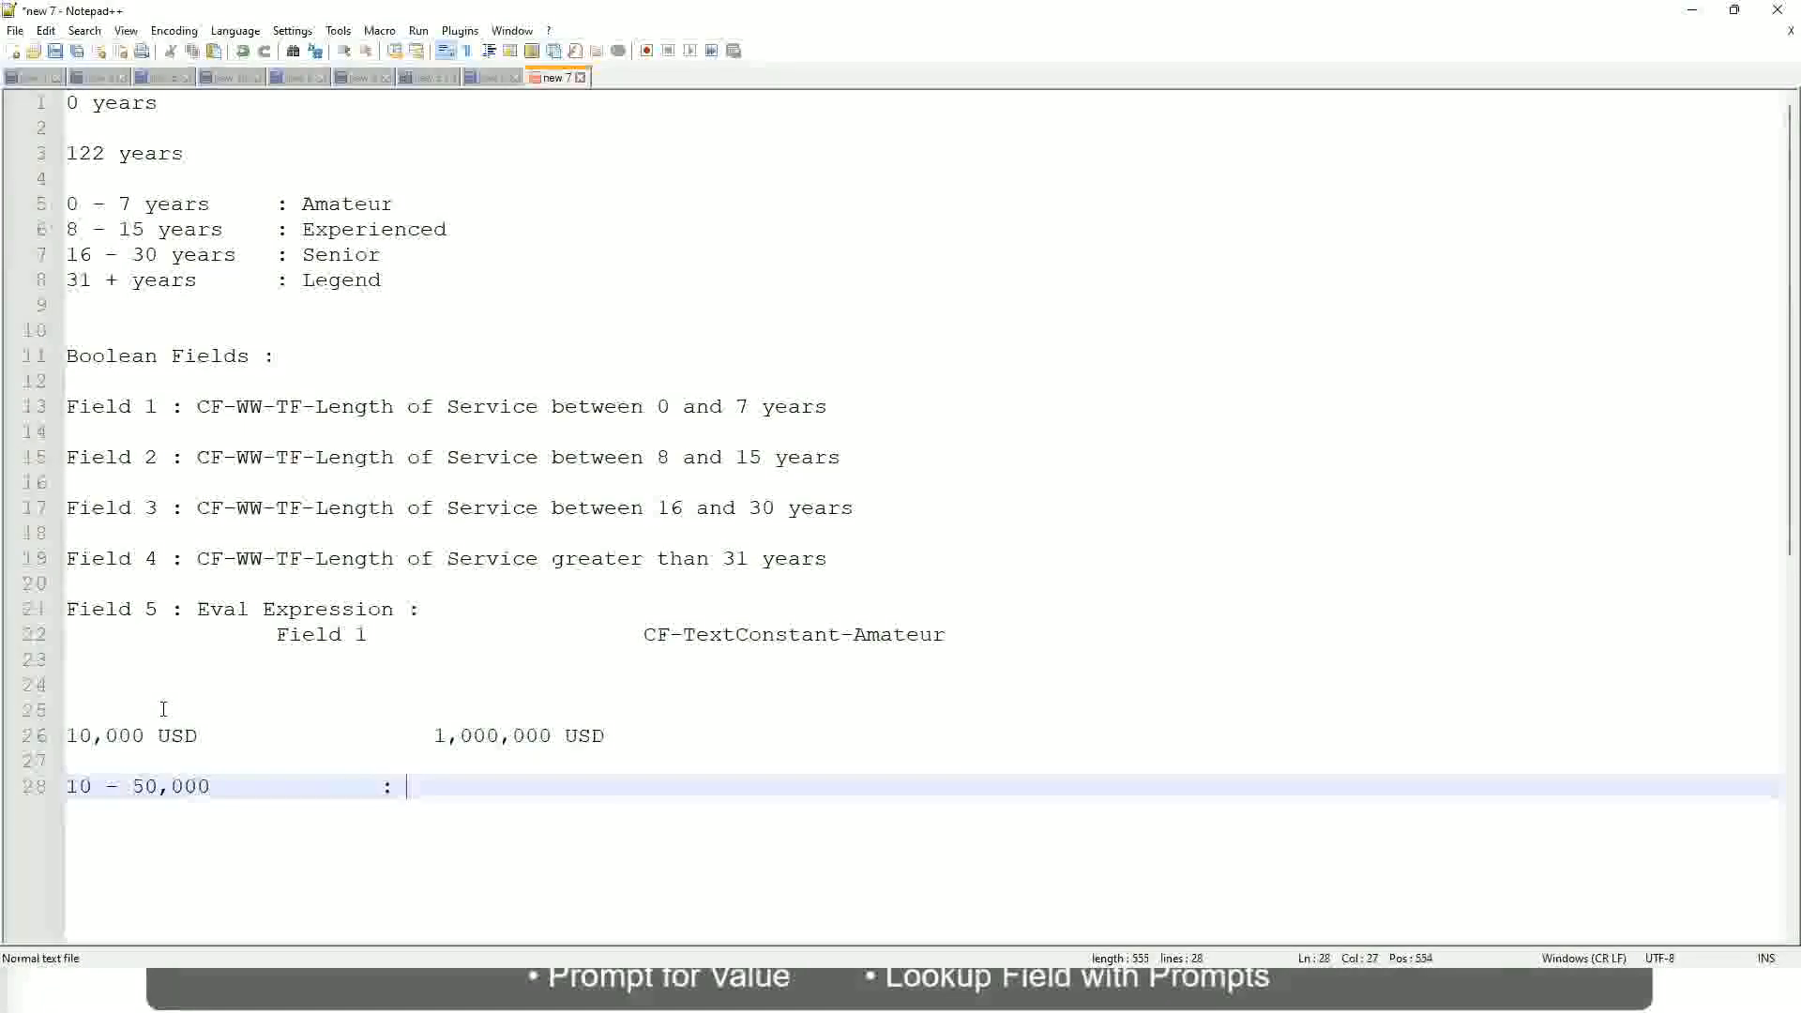
Add the range line "50,001 - 150,000 : Medium" directly under the Low band
key(Return)
key(Return)
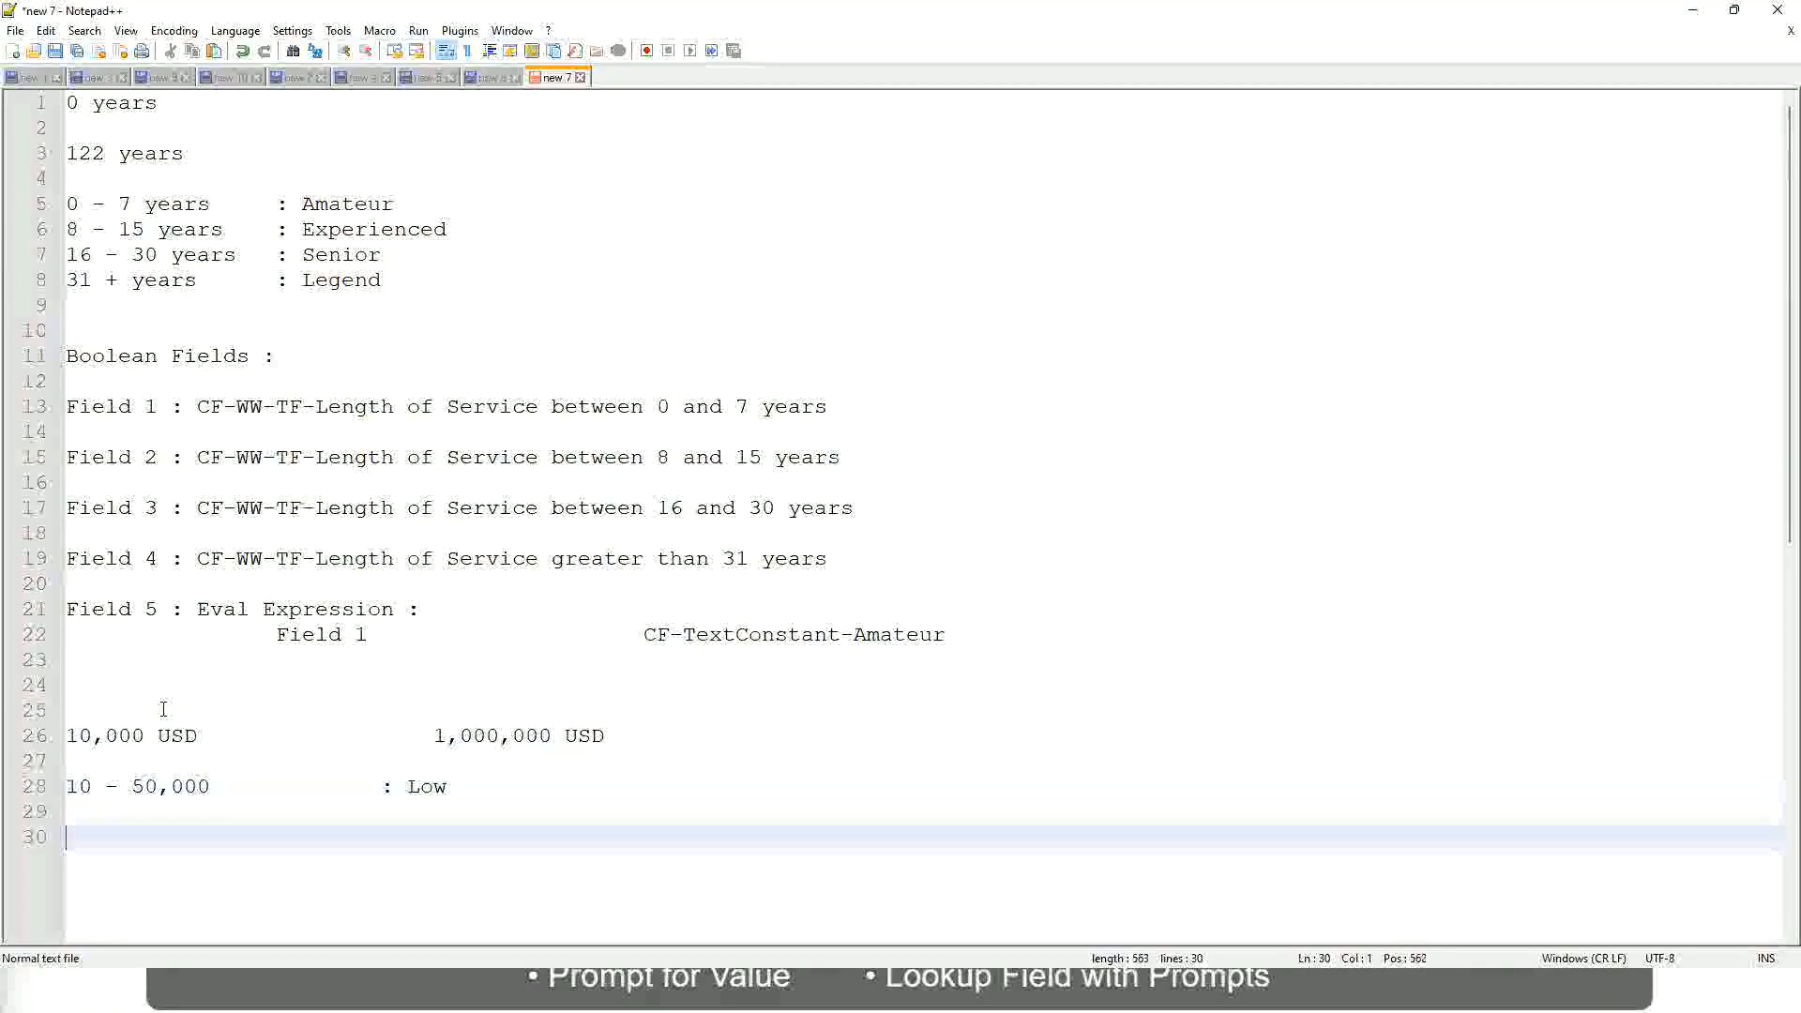
key(Up)
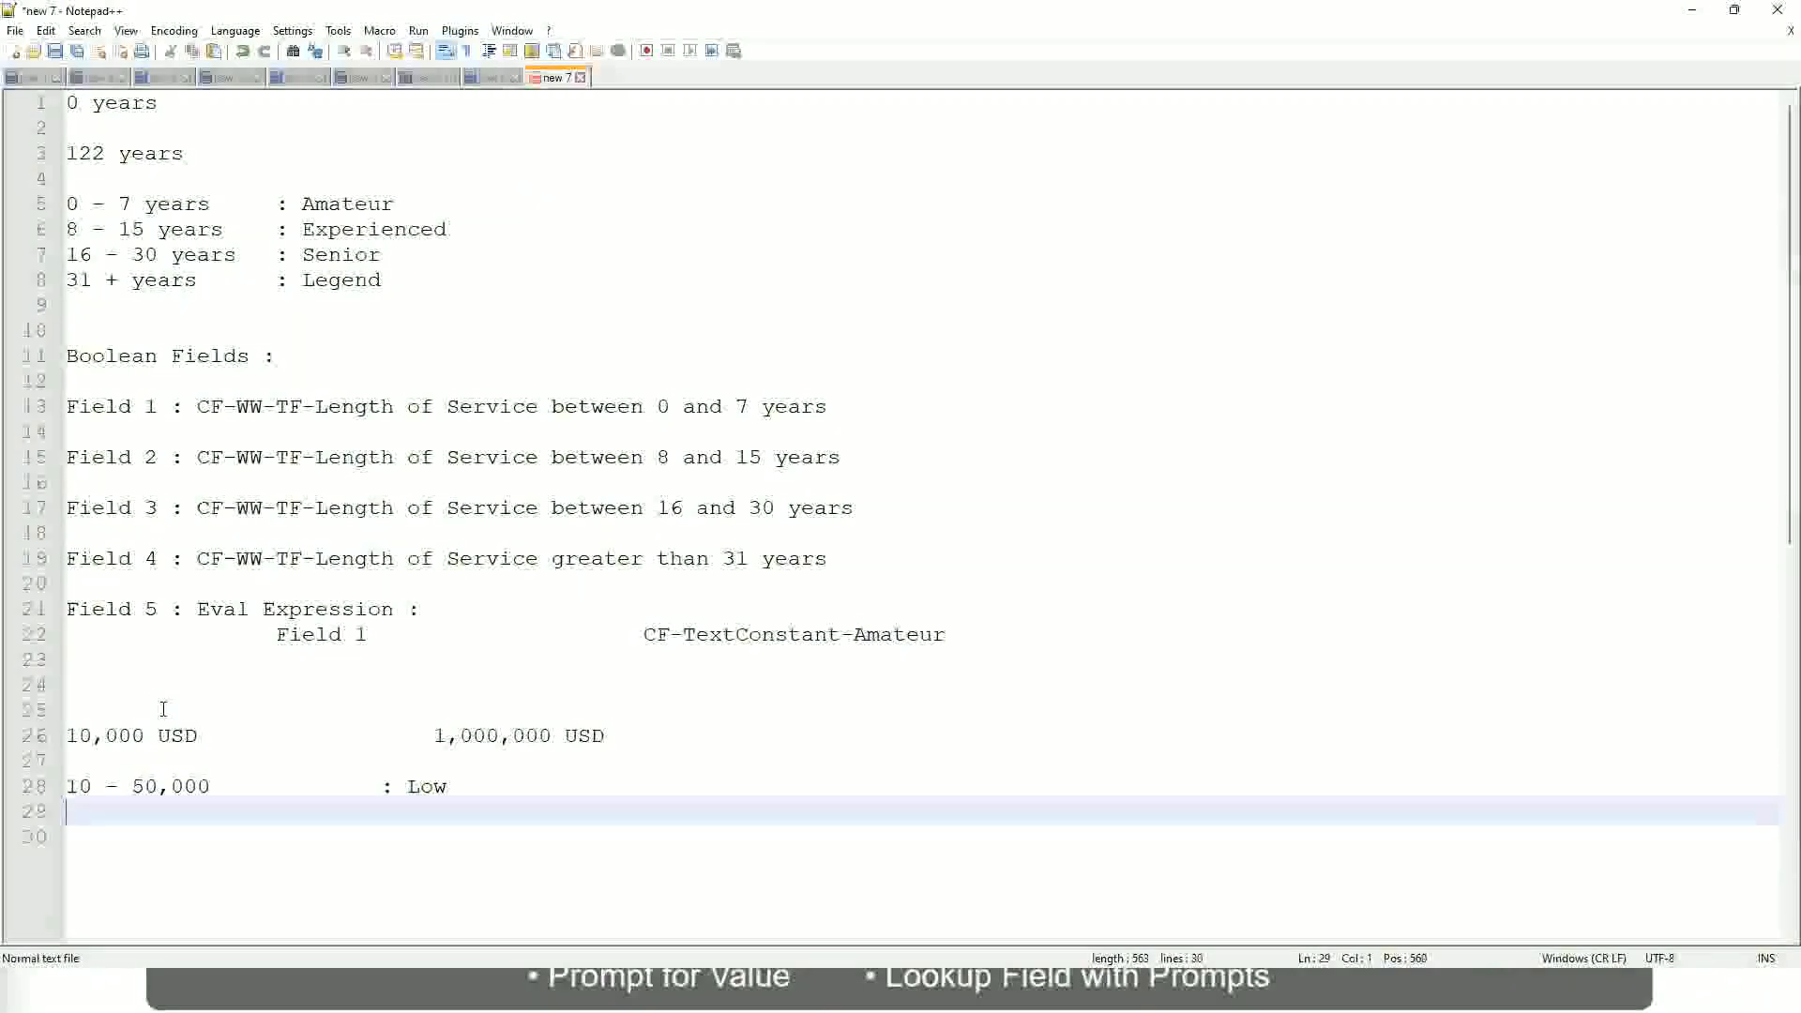
text(50,001 )
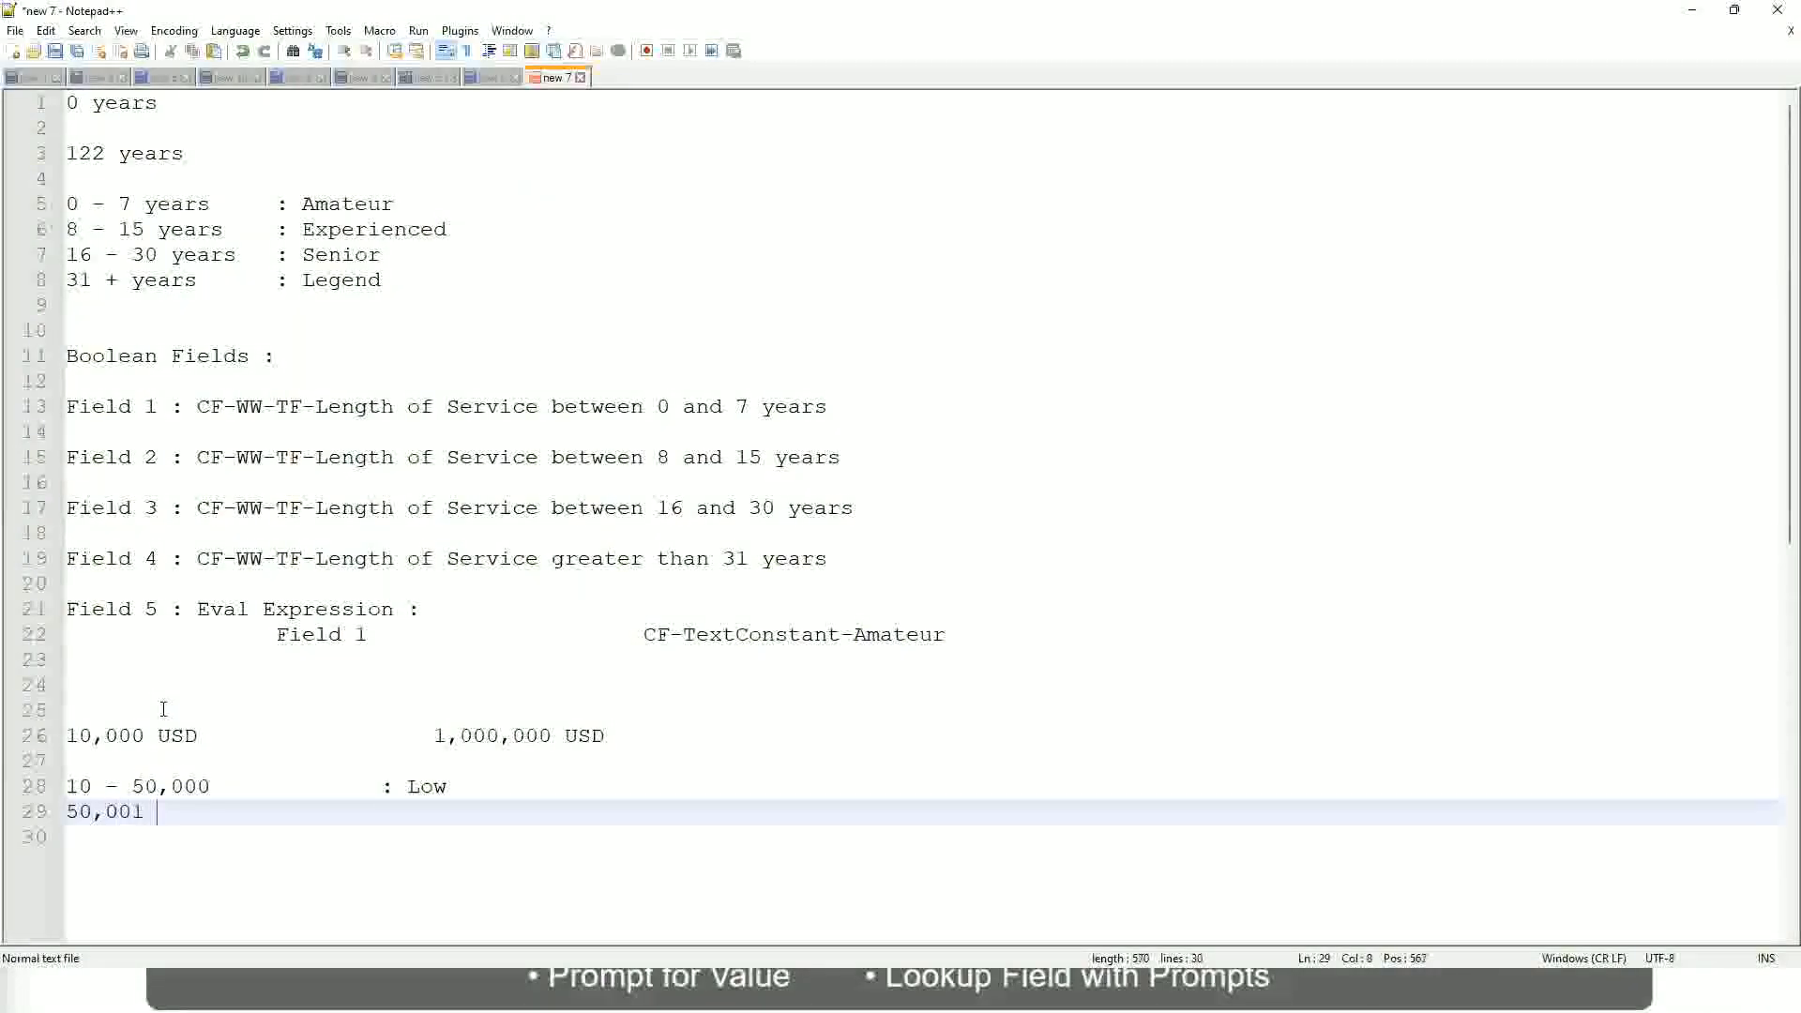
text(- 150,000)
key(Tab)
key(Tab)
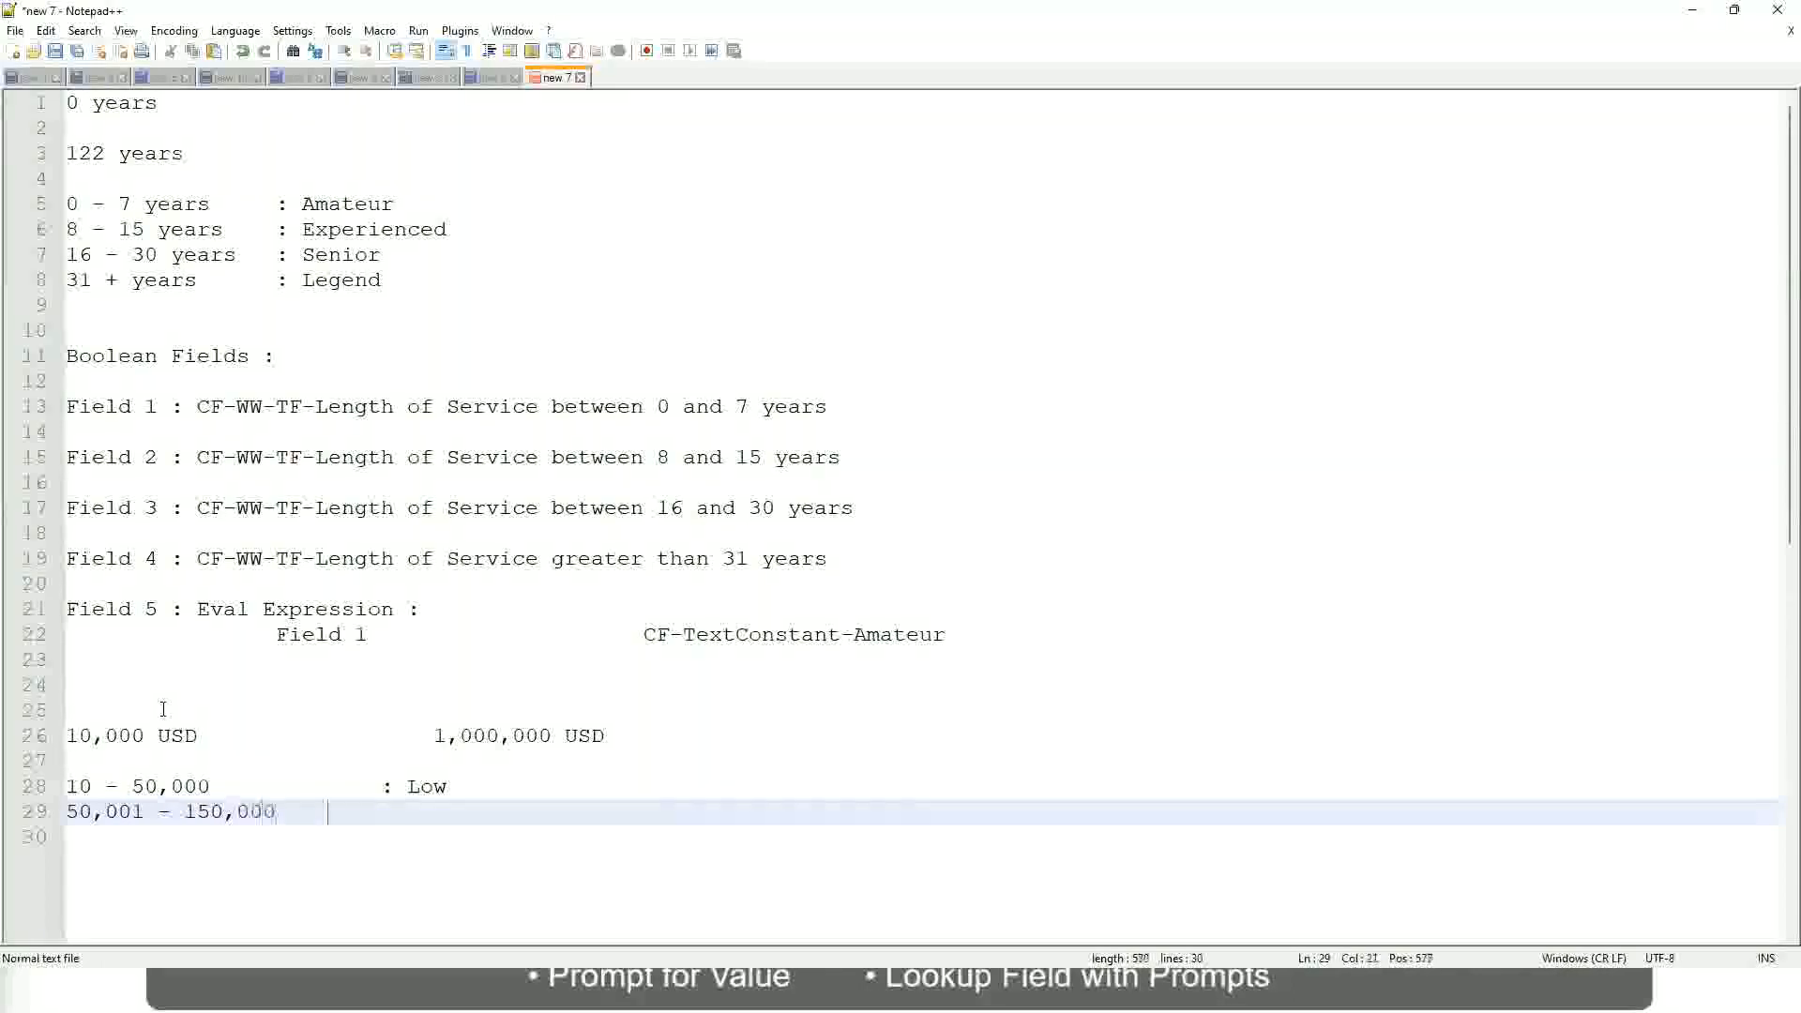
text(: Med)
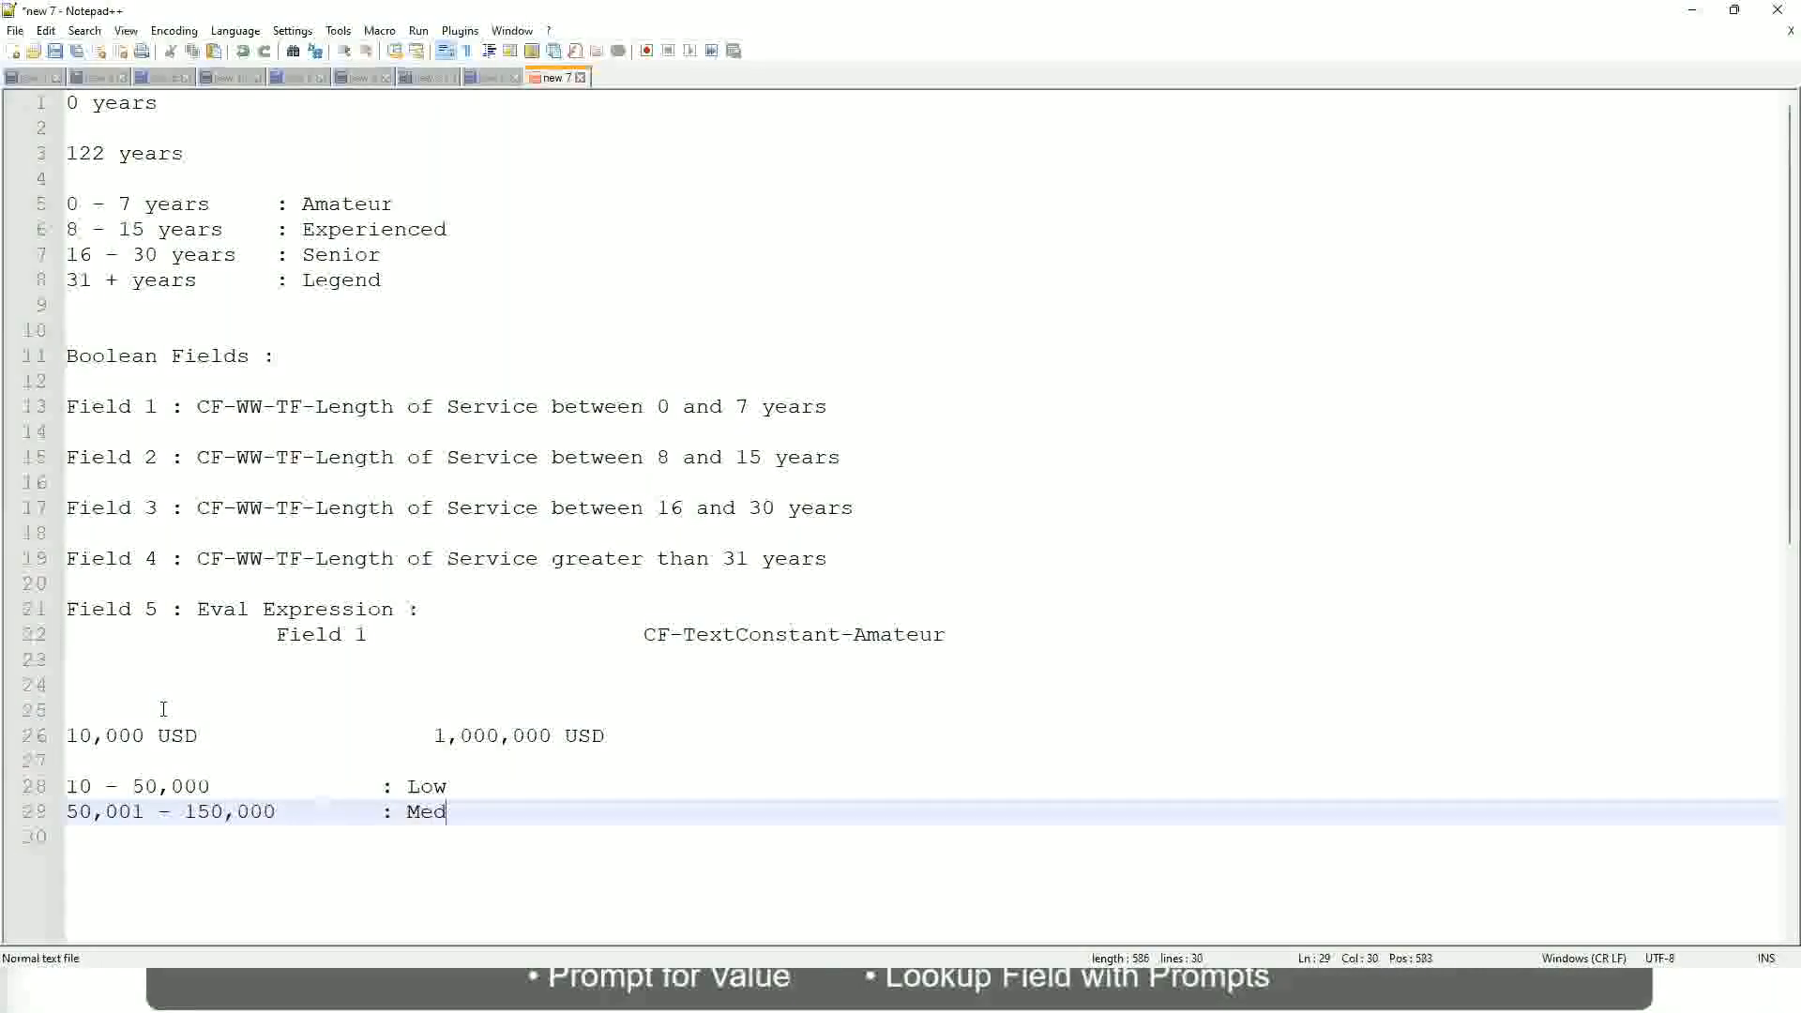
text(ium)
Add the range line "> 150,000 : High" directly under the Medium band
key(Return)
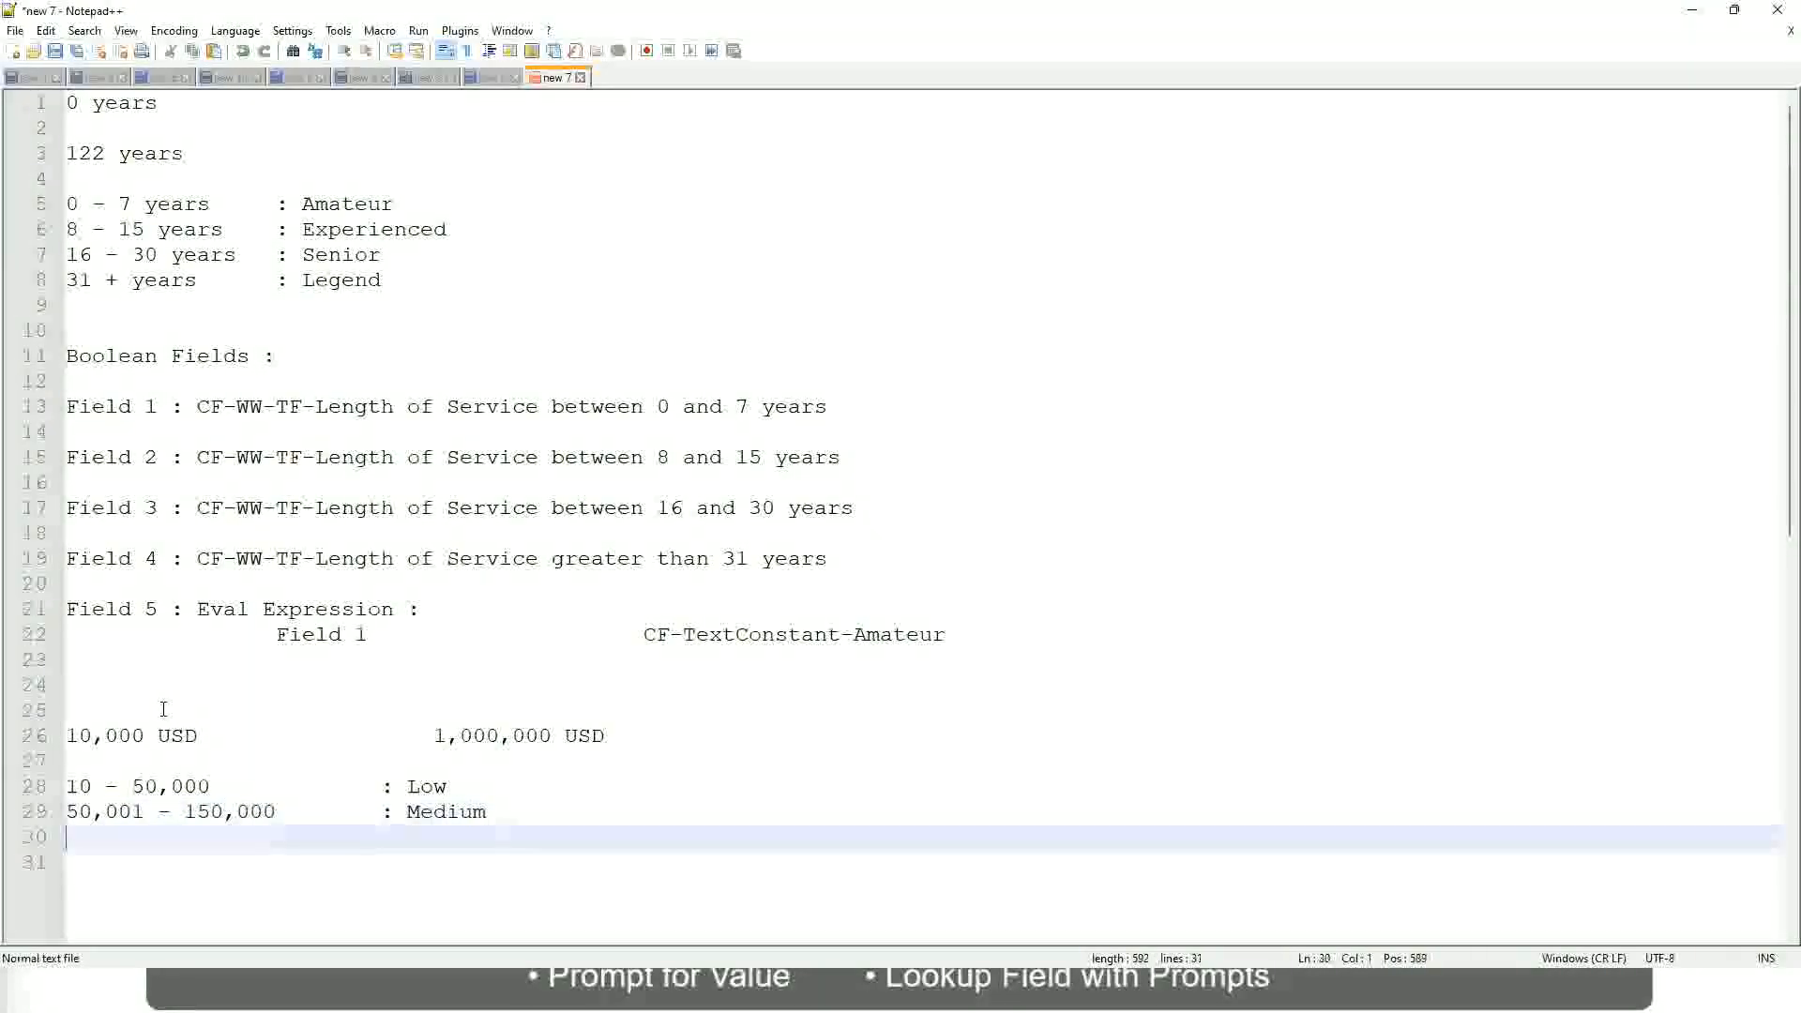
text(> 1)
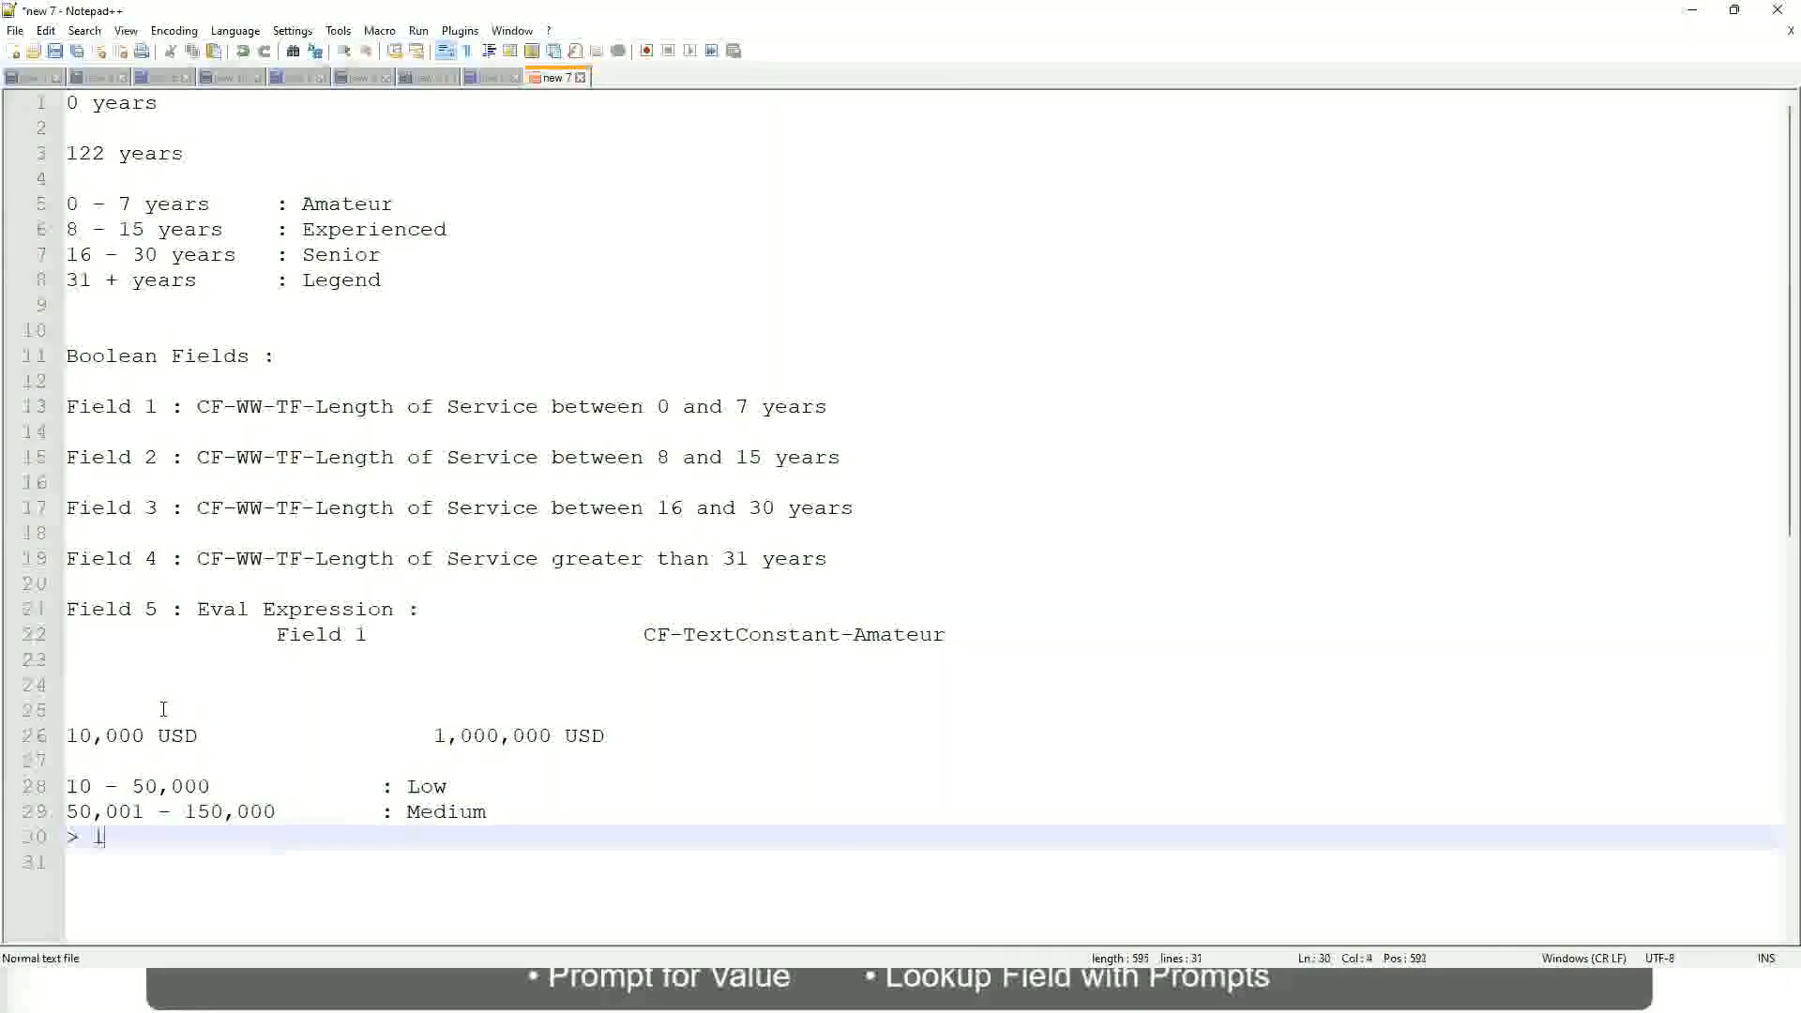
text(50,000)
key(Tab)
key(Tab)
key(Tab)
key(Tab)
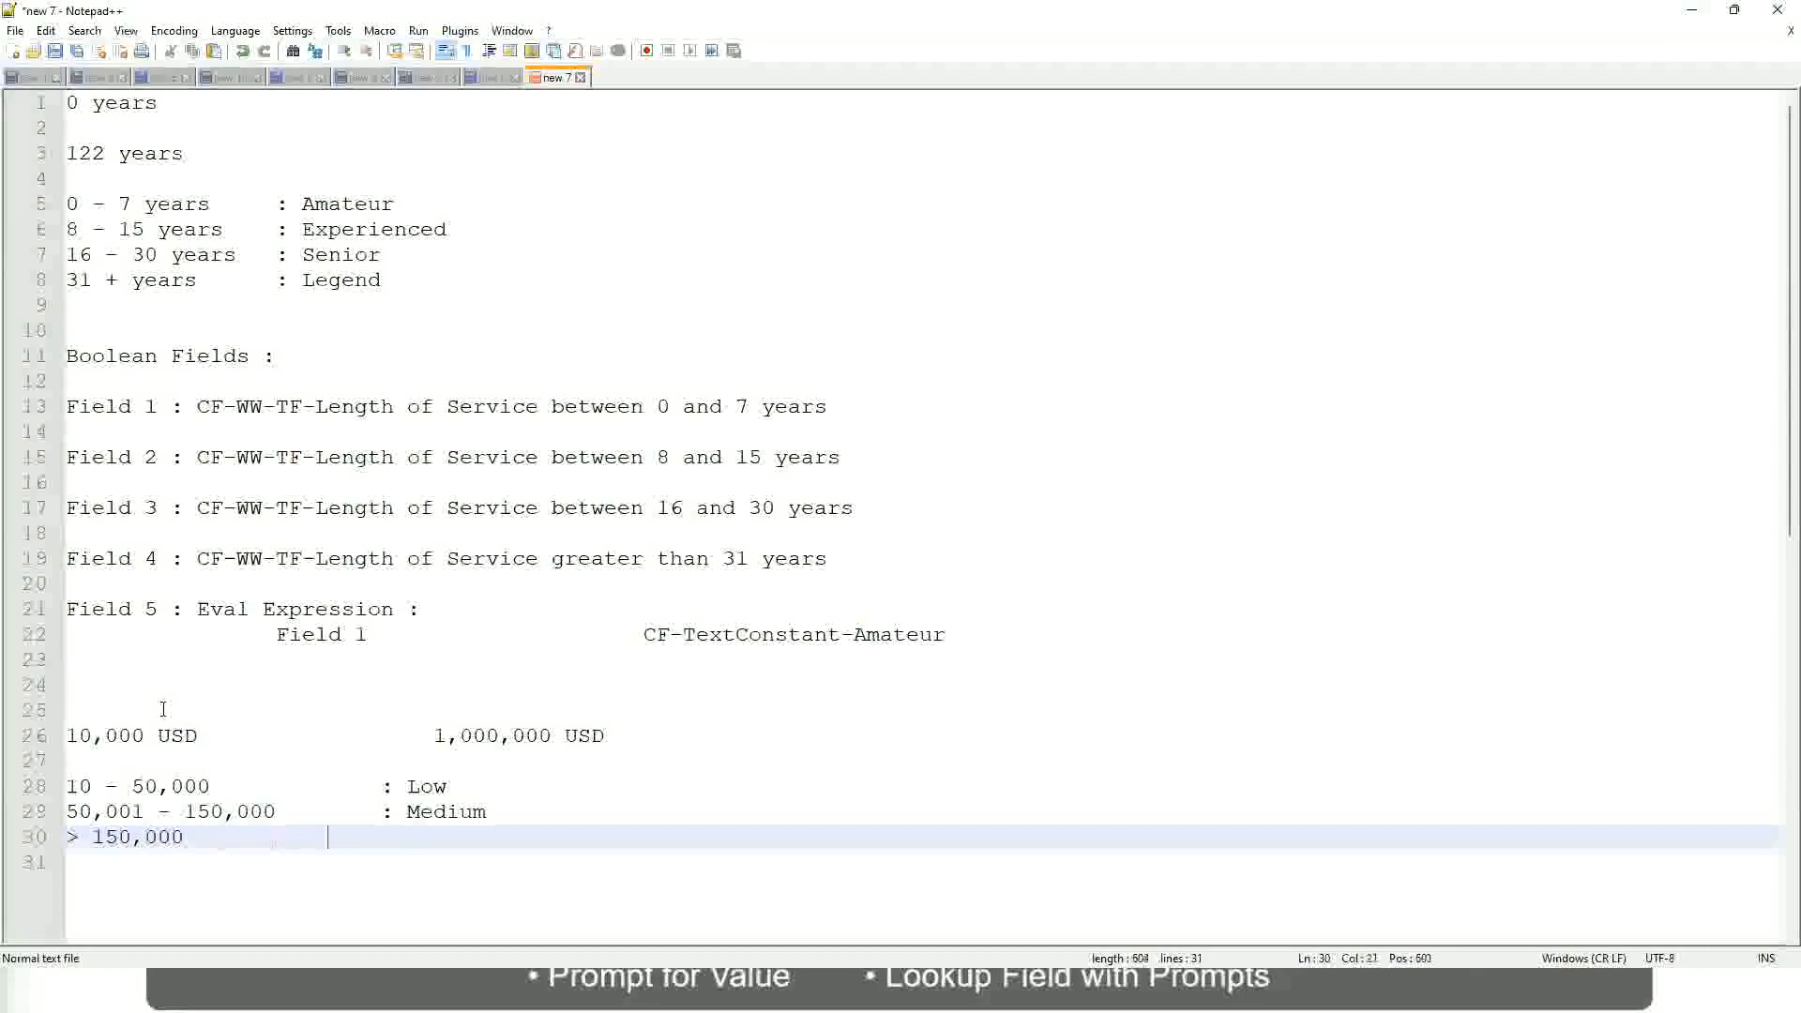
text(: High)
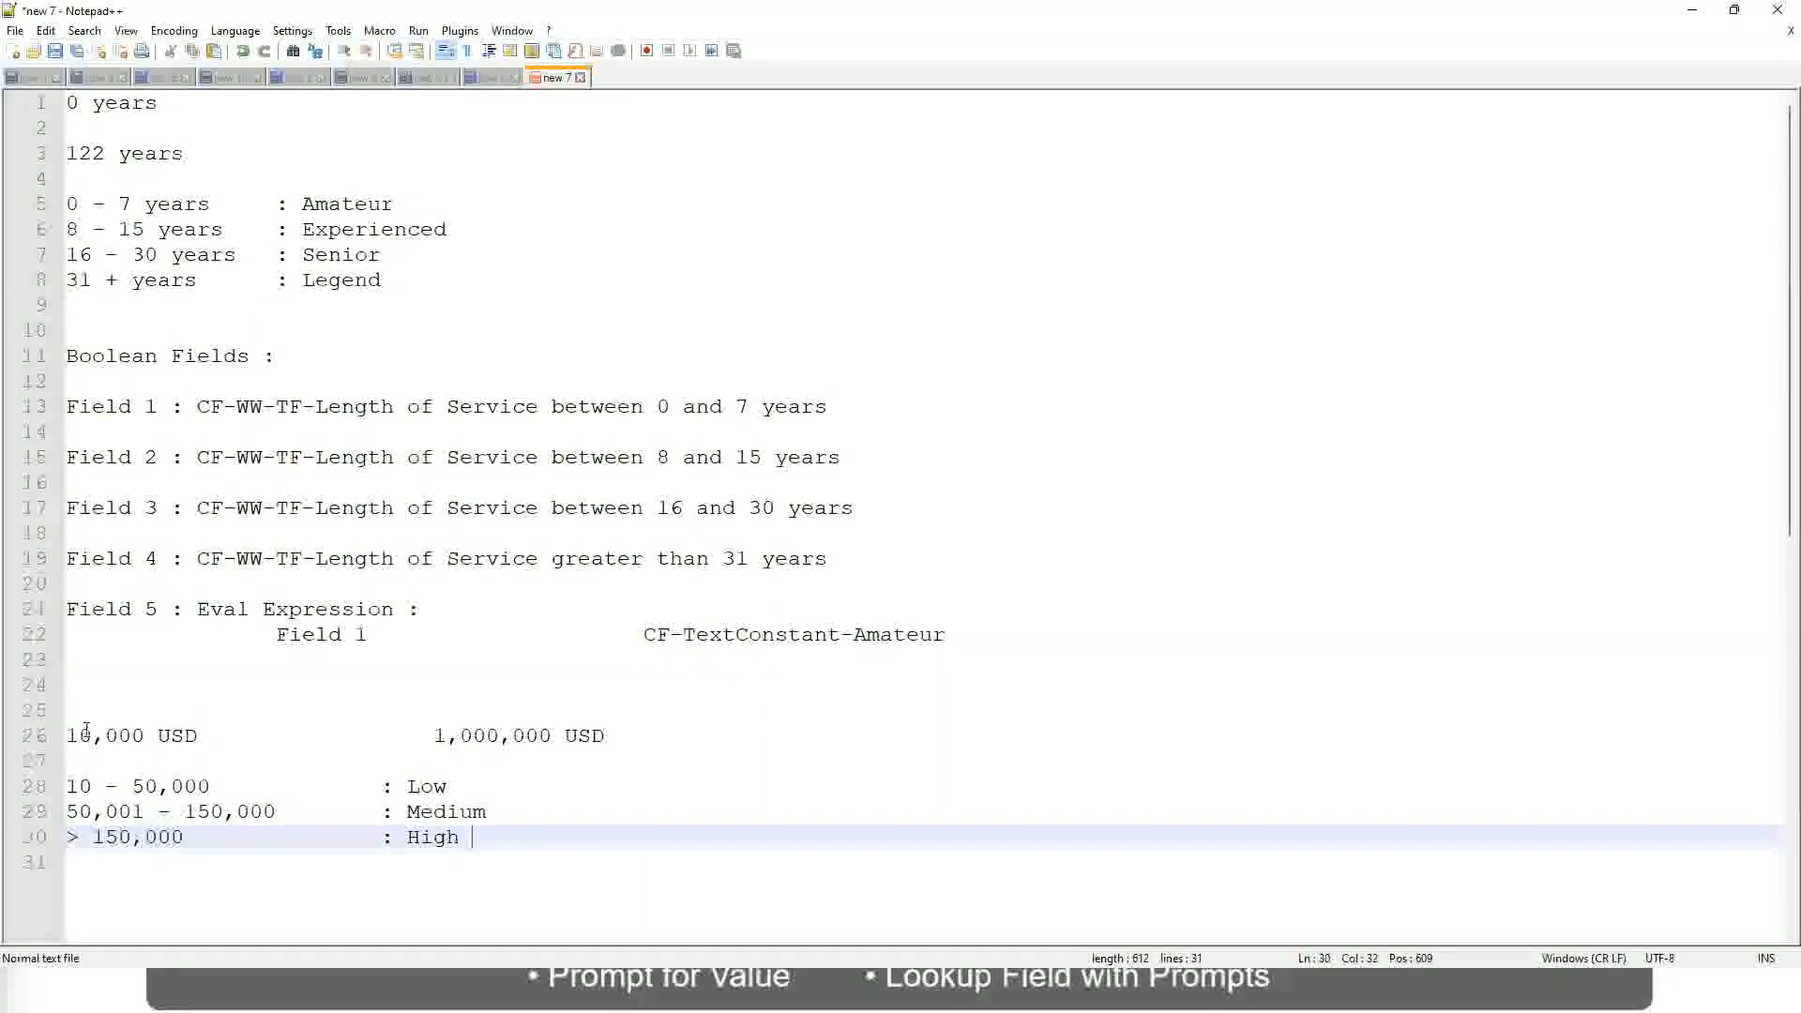
Review the two USD amounts against the Low, Medium and High bands in the notes
click(58, 735)
click(79, 735)
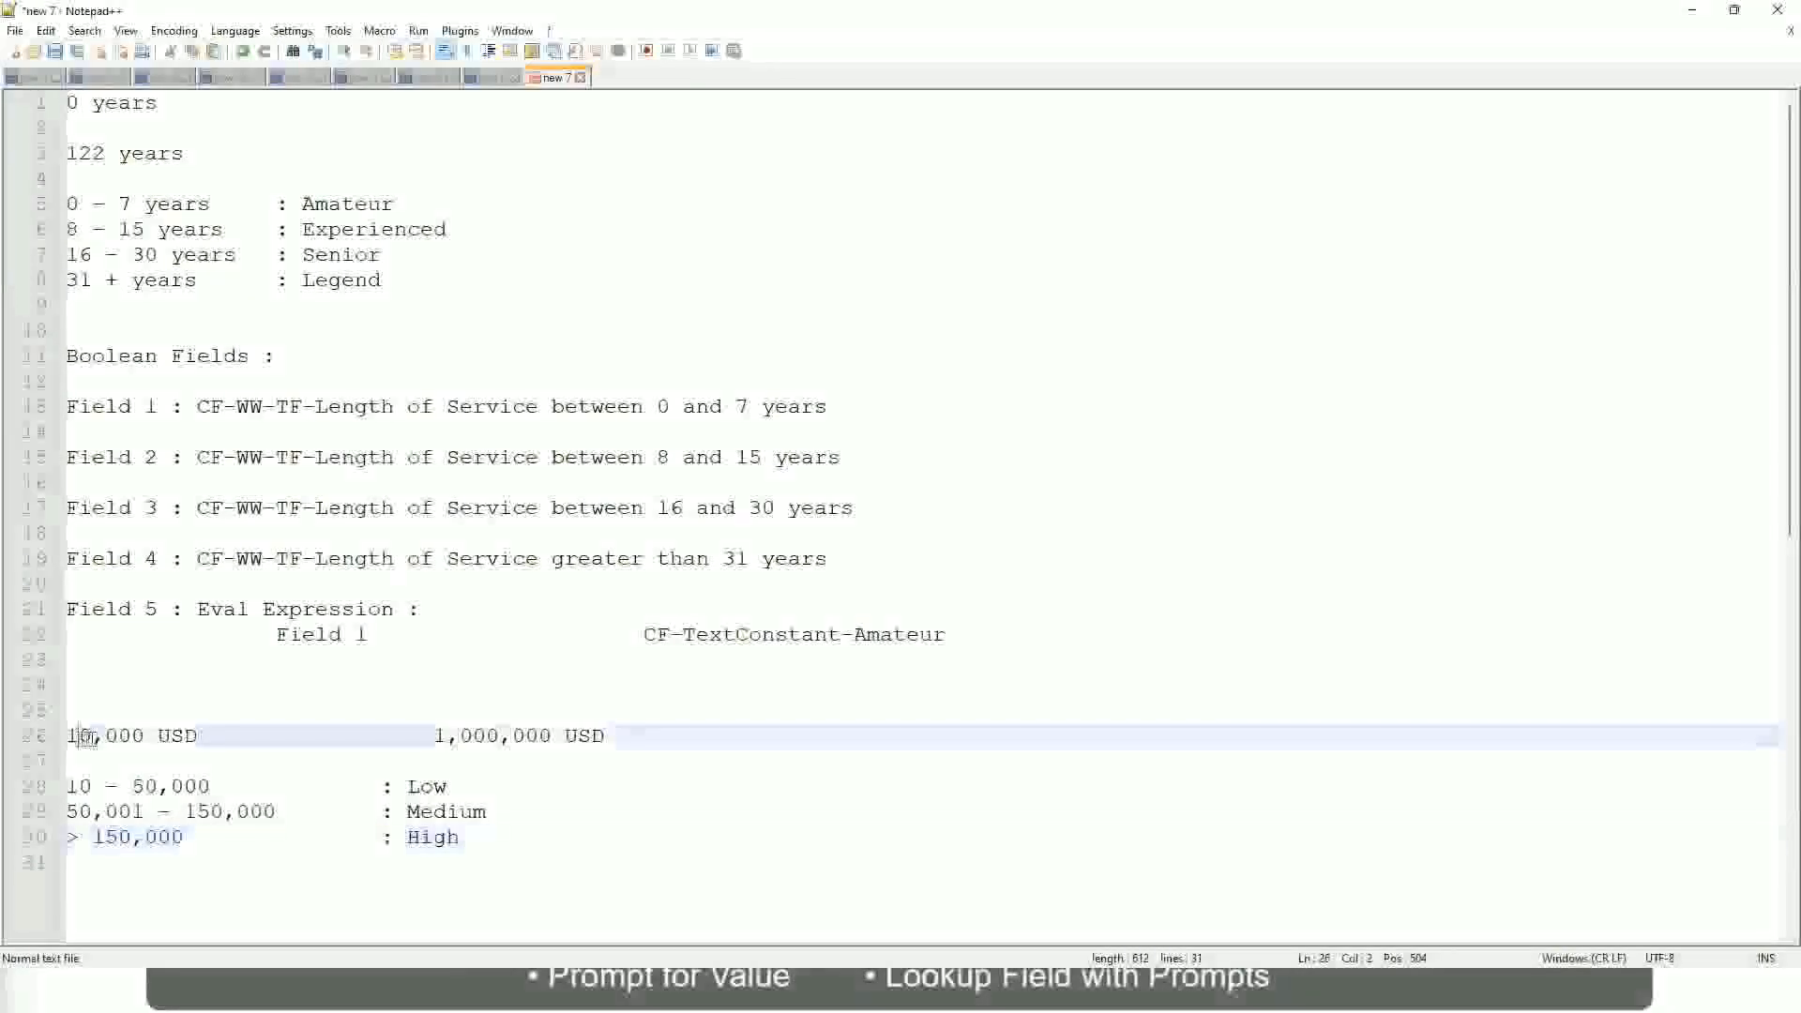
double_click(537, 736)
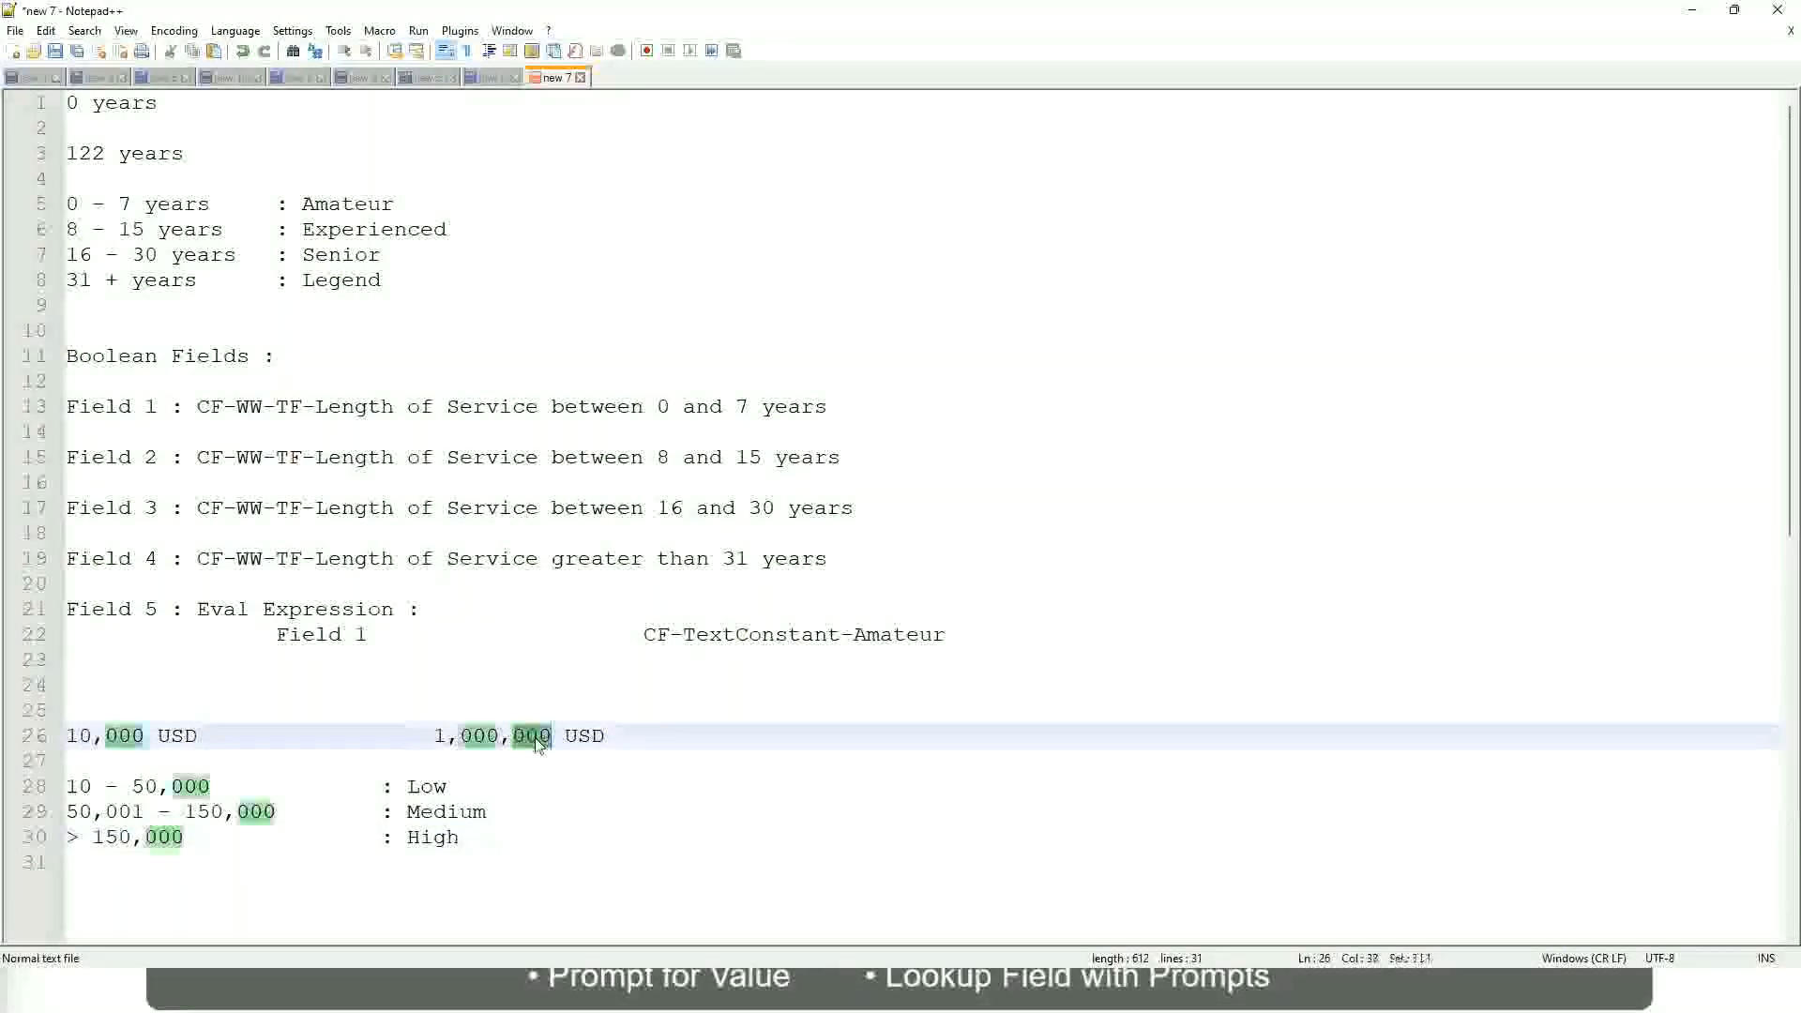
click(329, 811)
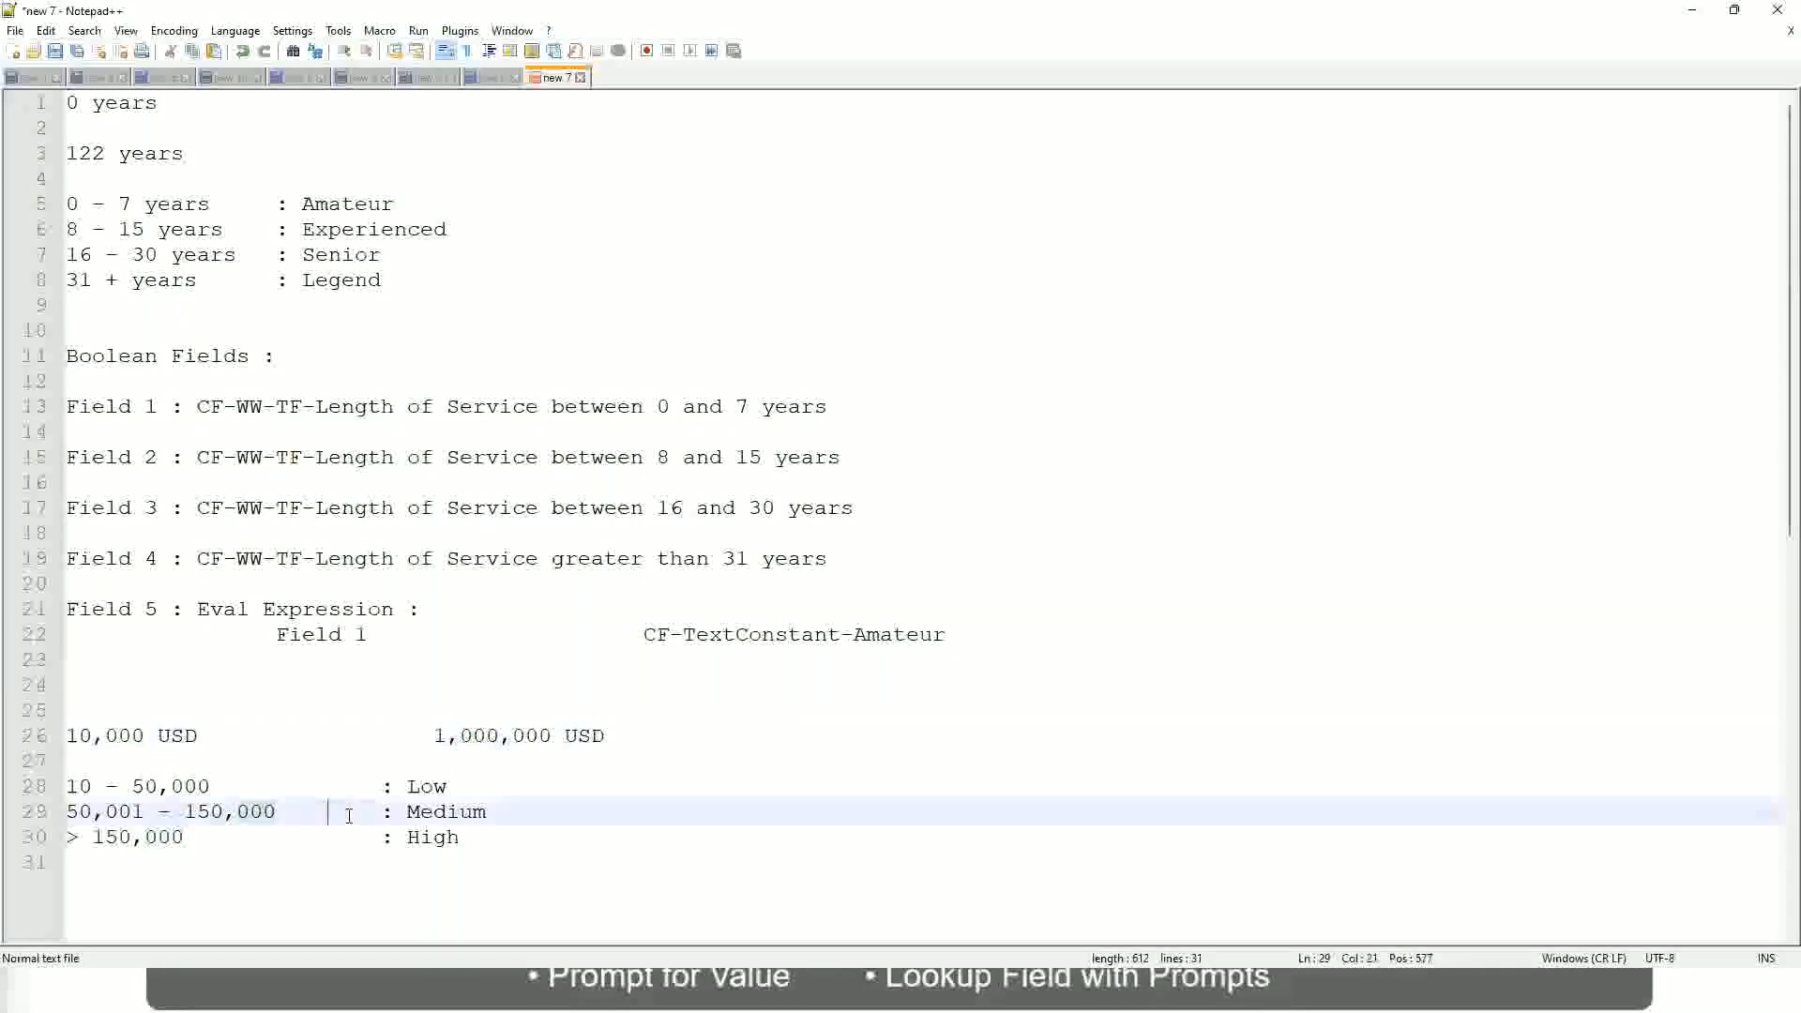
click(56, 735)
click(554, 738)
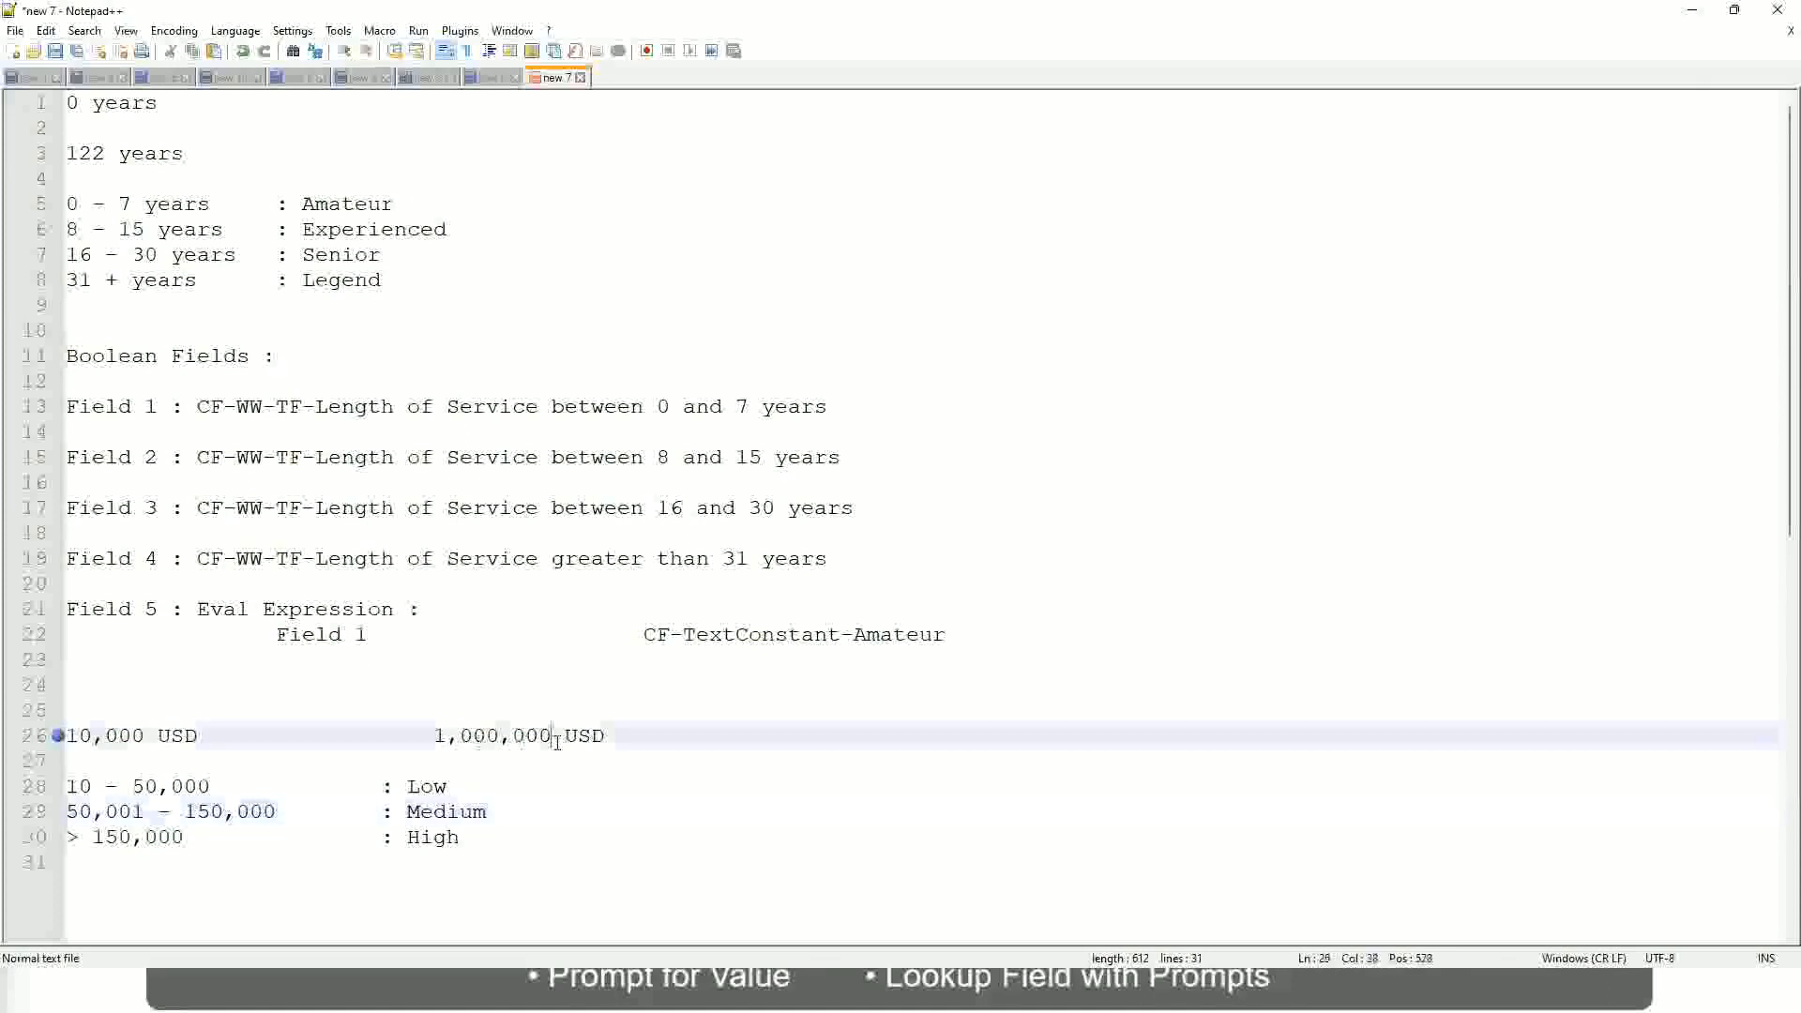
click(432, 786)
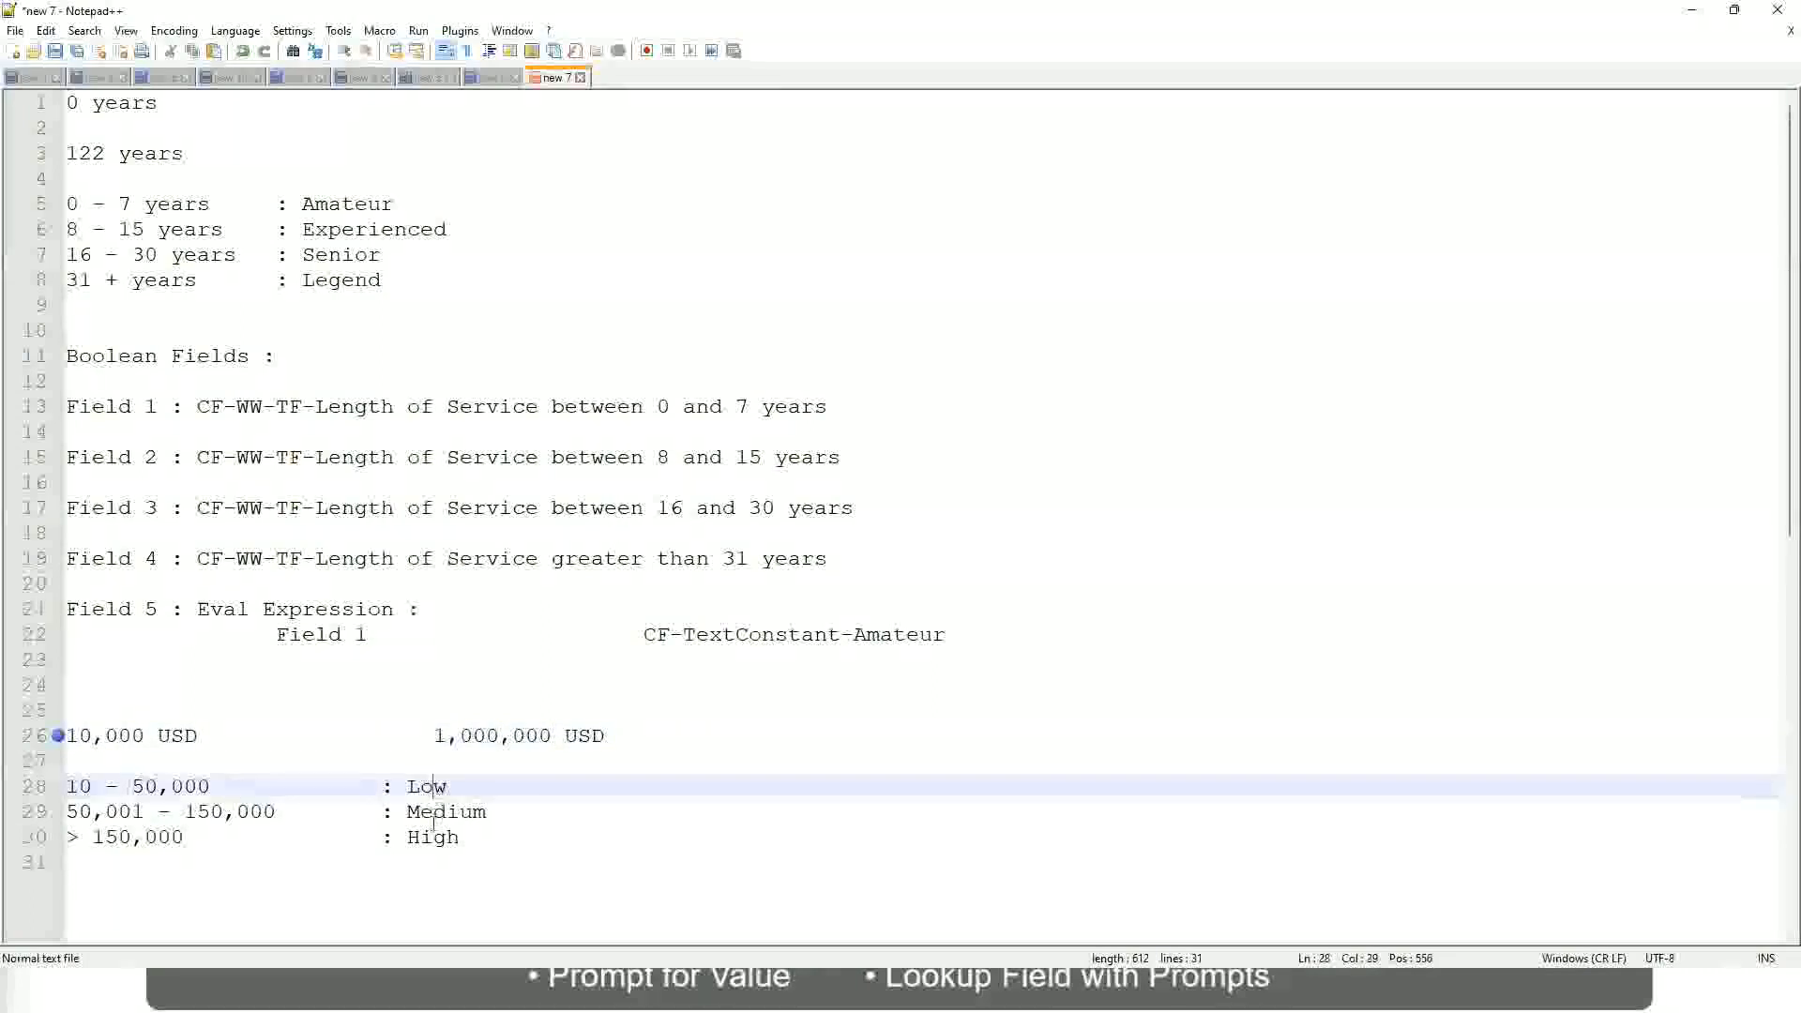
click(433, 837)
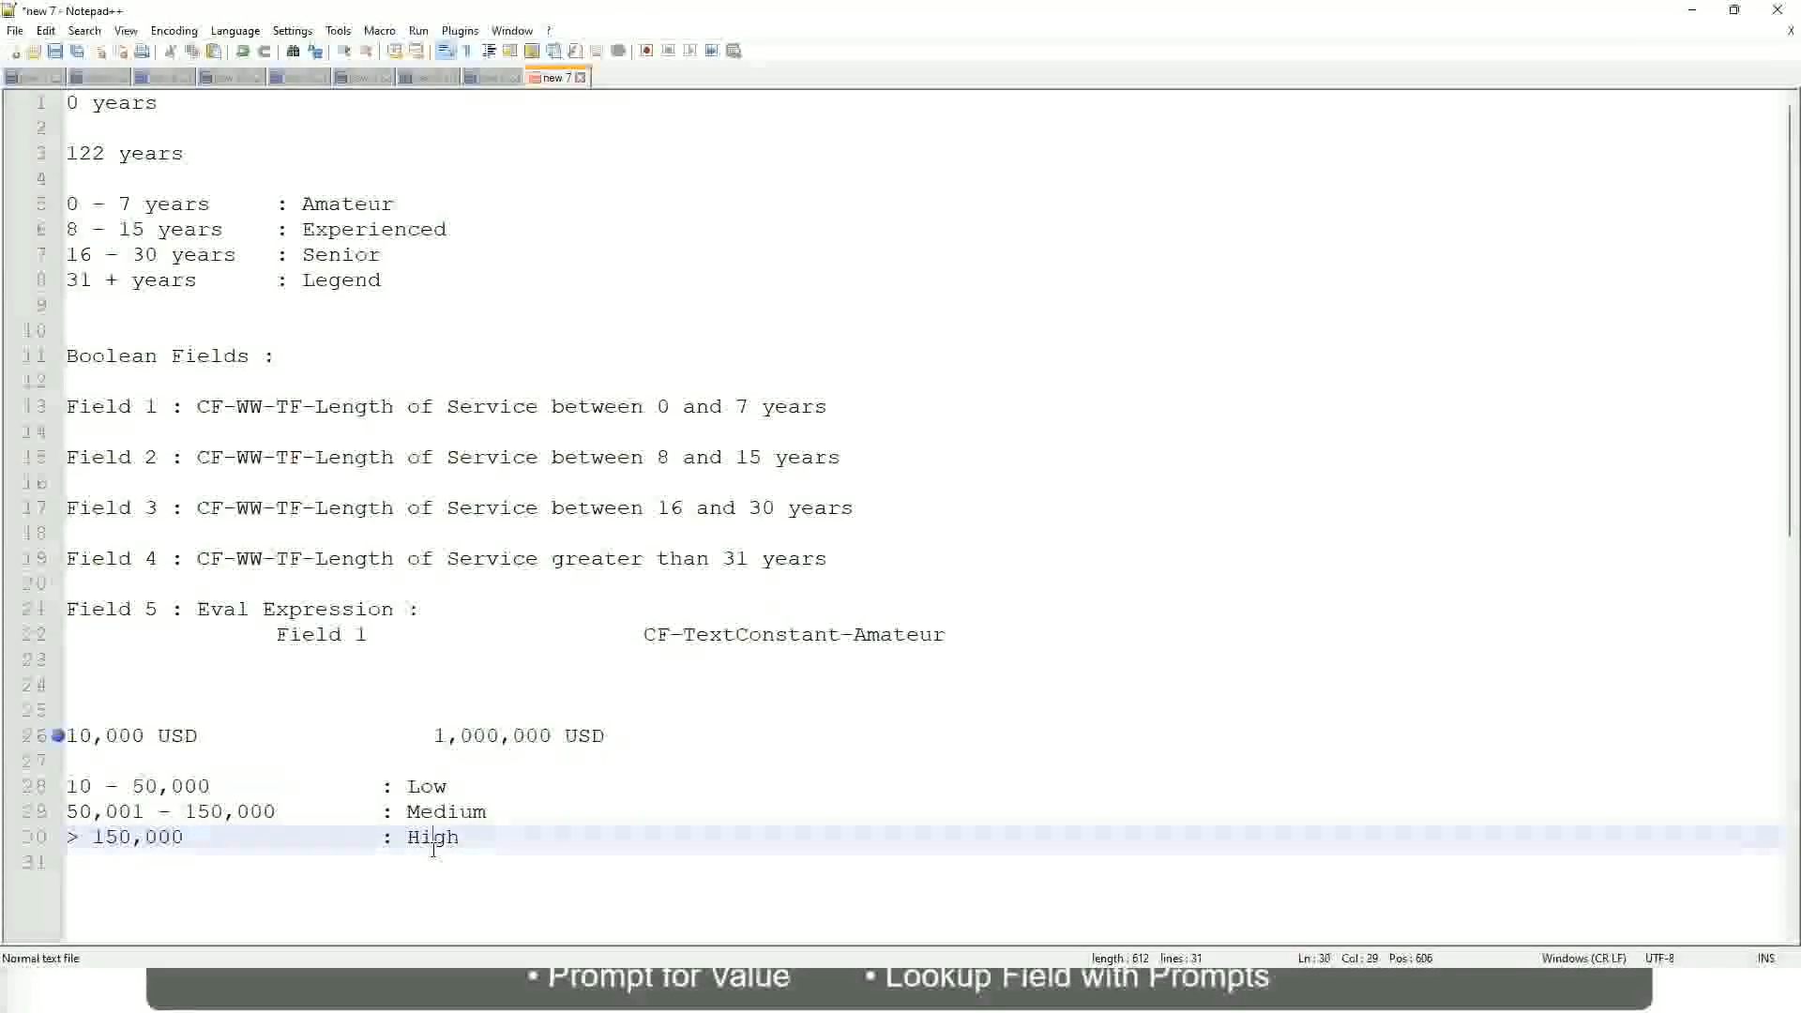
click(253, 760)
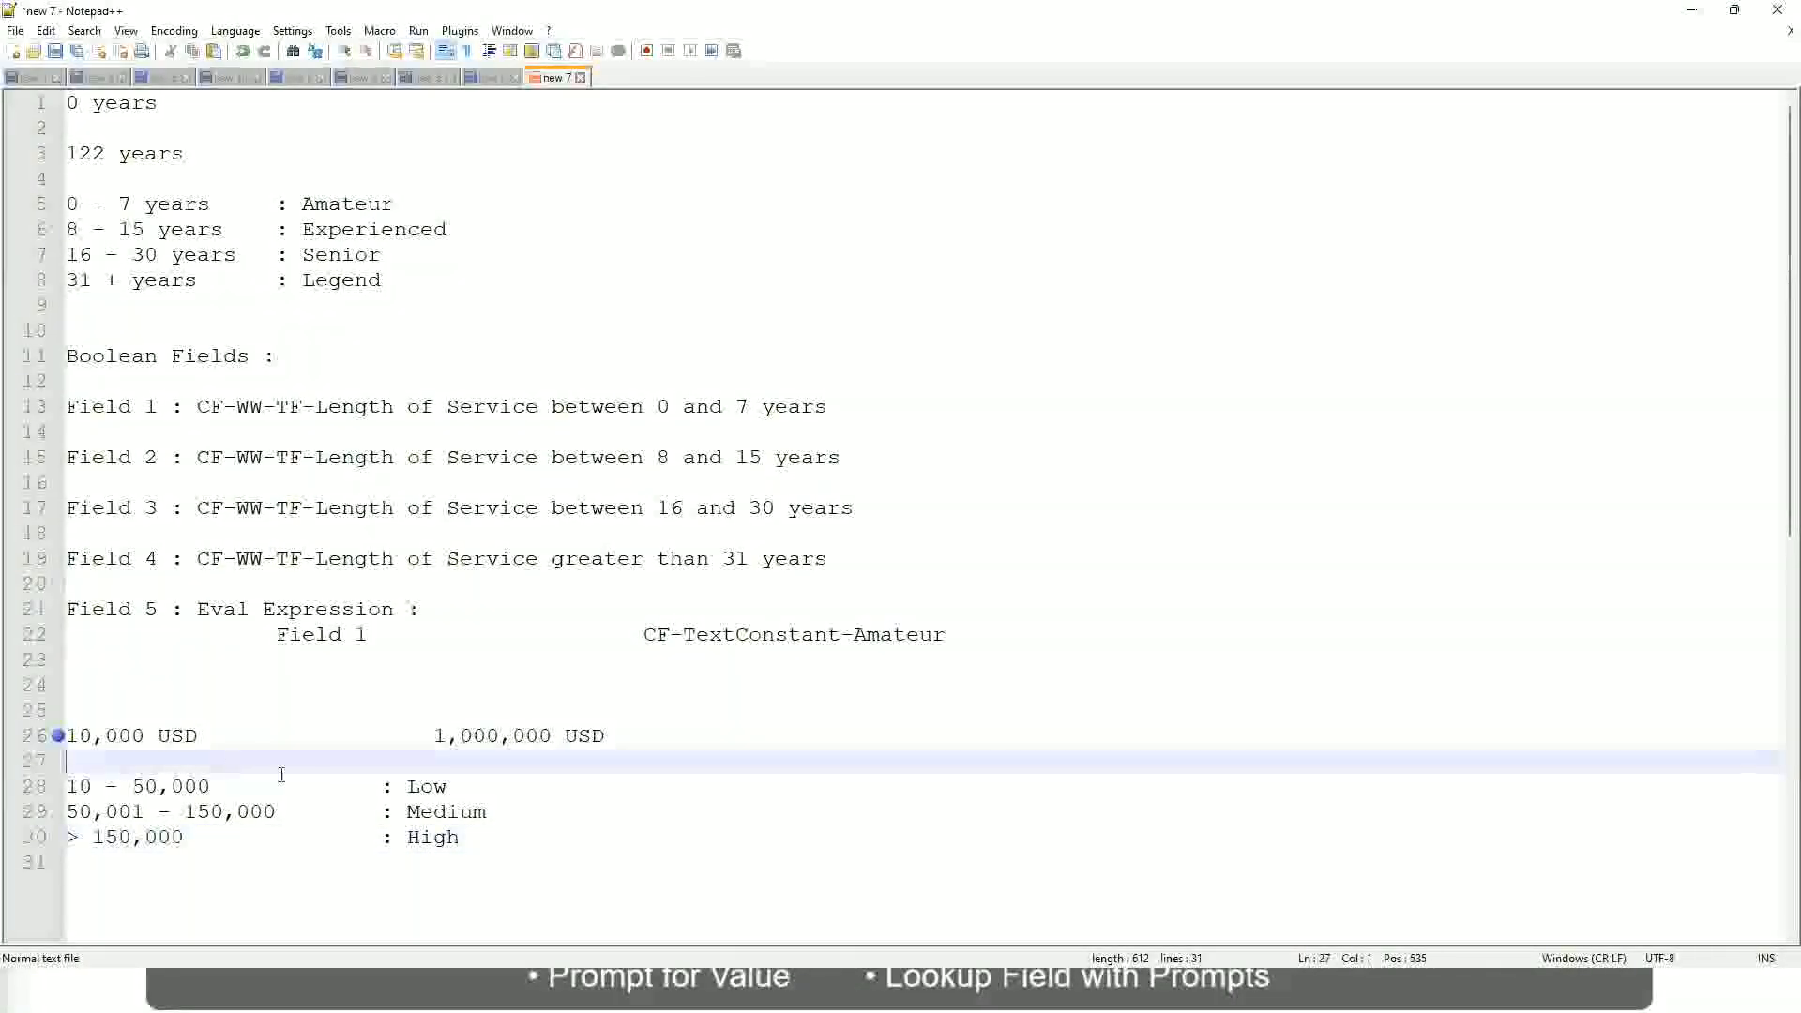
click(458, 836)
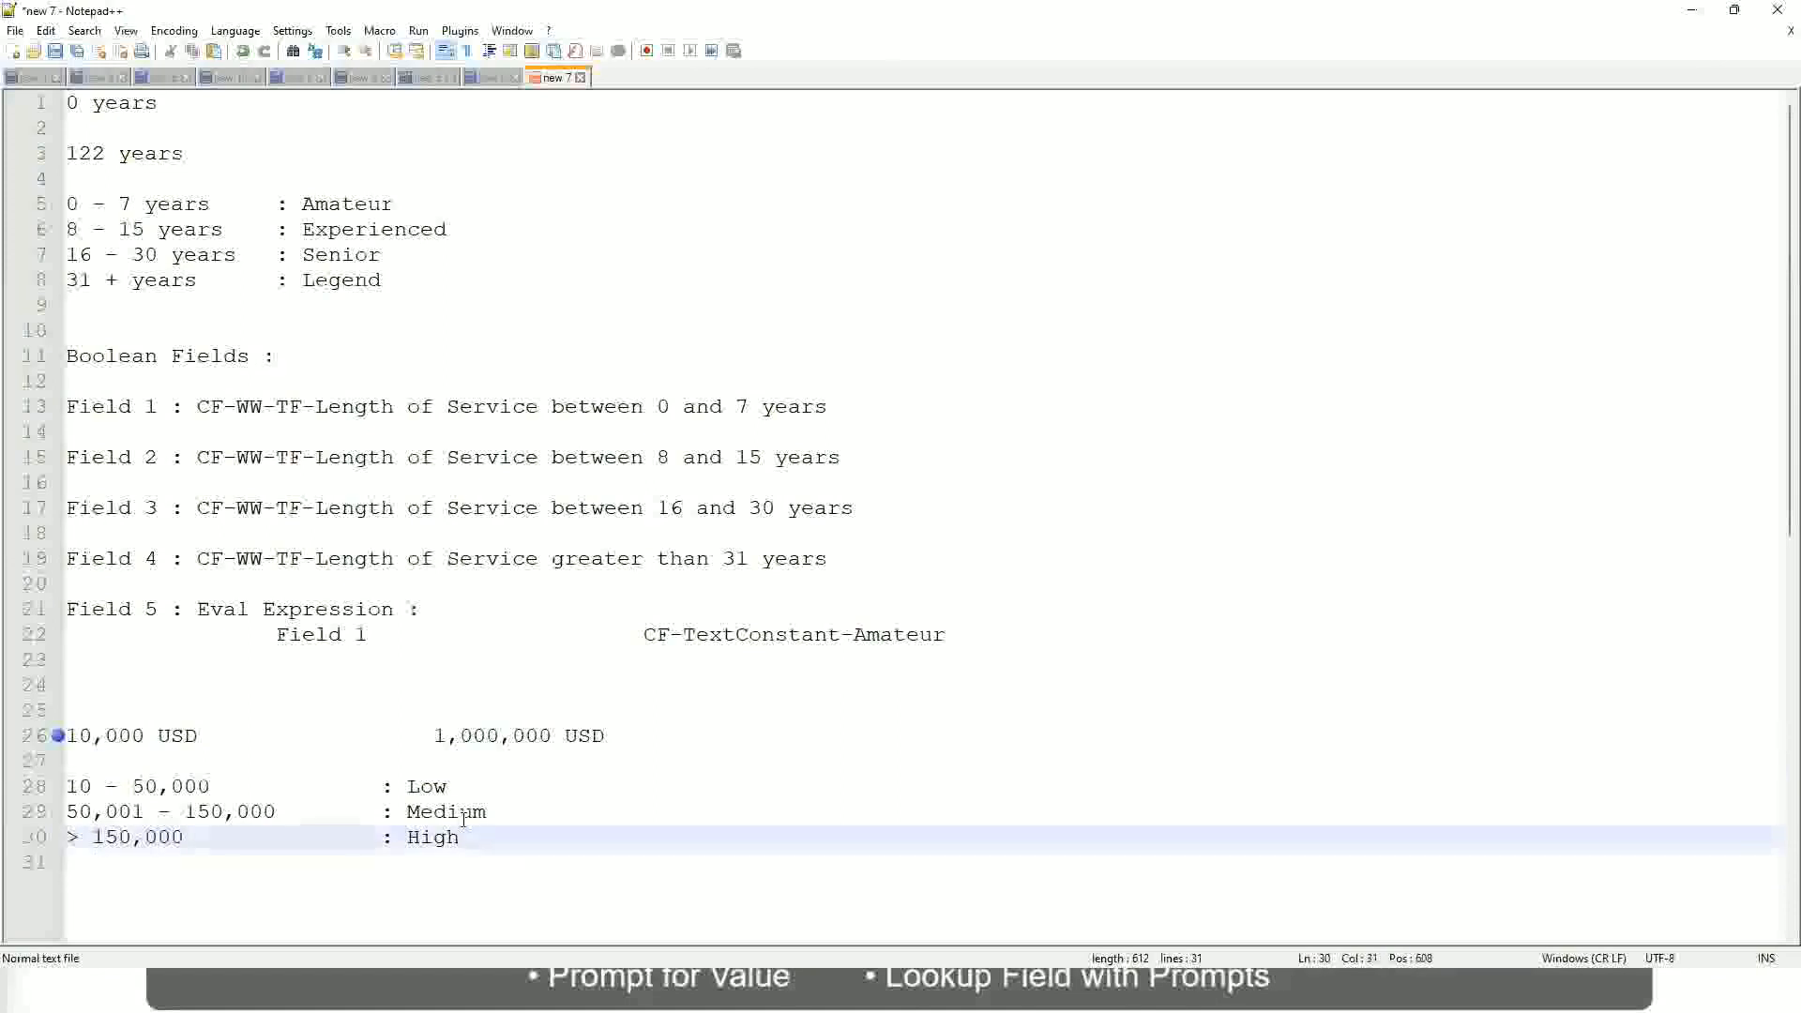